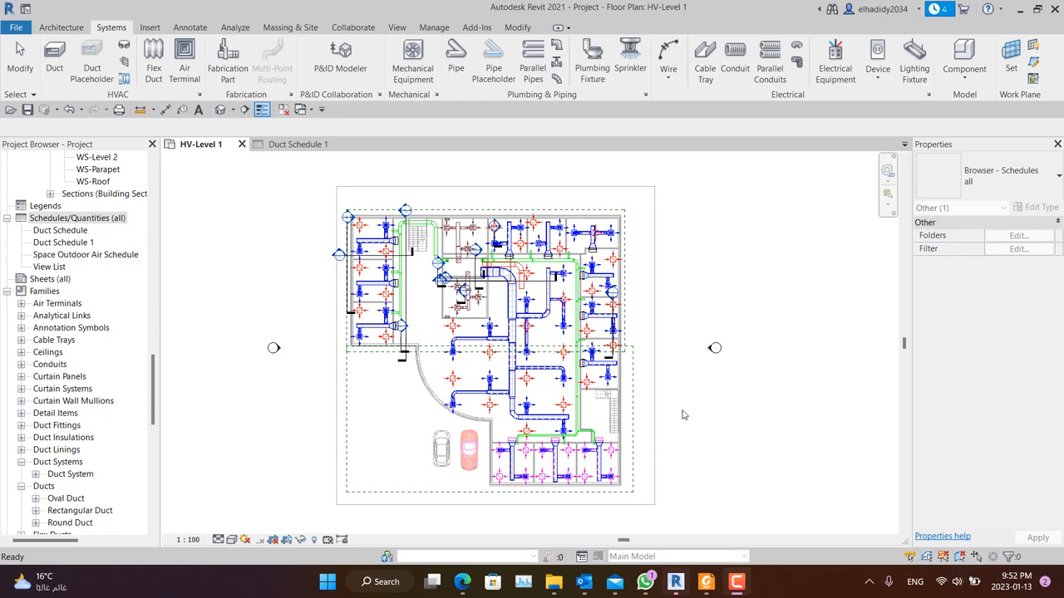
Examine the duct layout across the HV-Level 1 floor plan
scroll(481, 308, "up", 3)
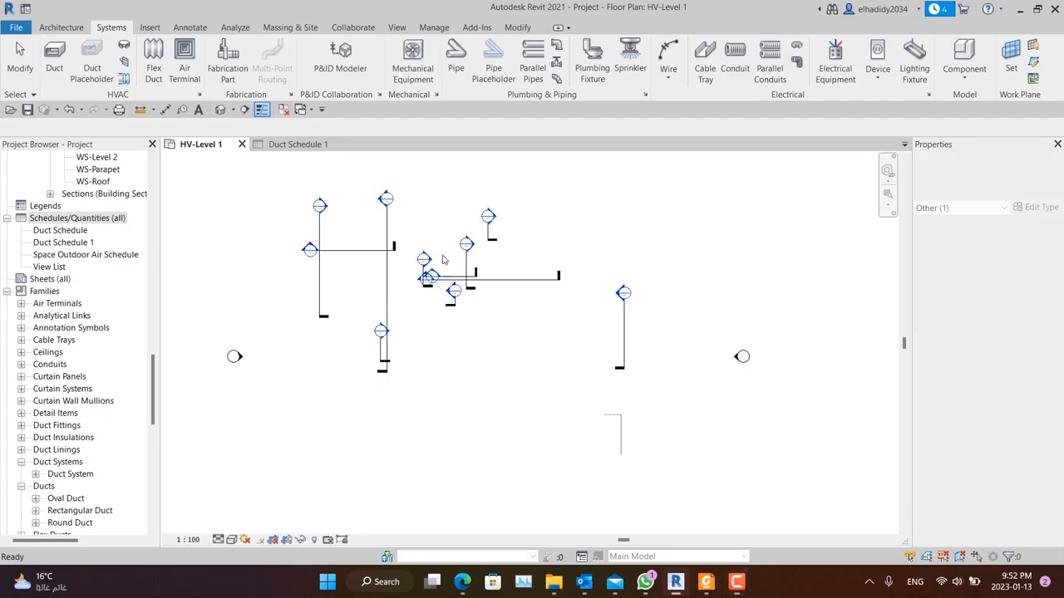
scroll(458, 308, "down", 4)
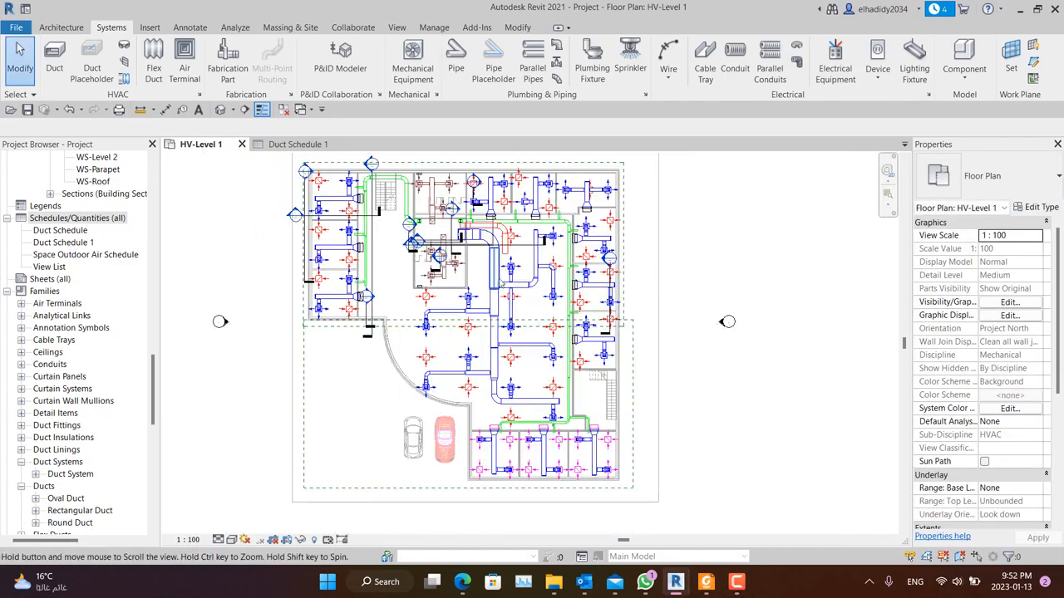
scroll(524, 281, "up", 3)
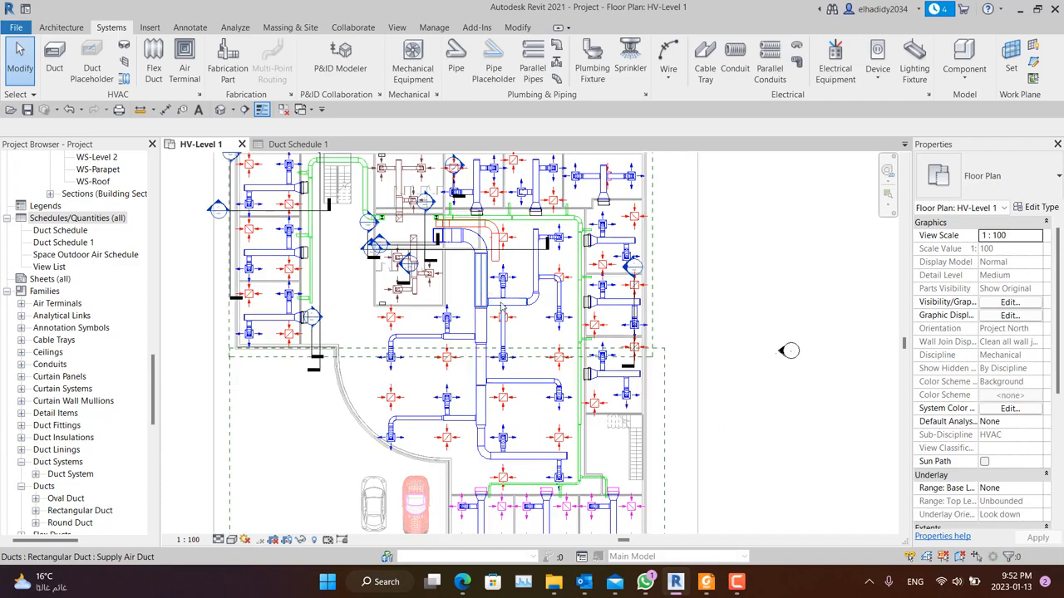
scroll(480, 306, "up", 3)
scroll(482, 307, "down", 3)
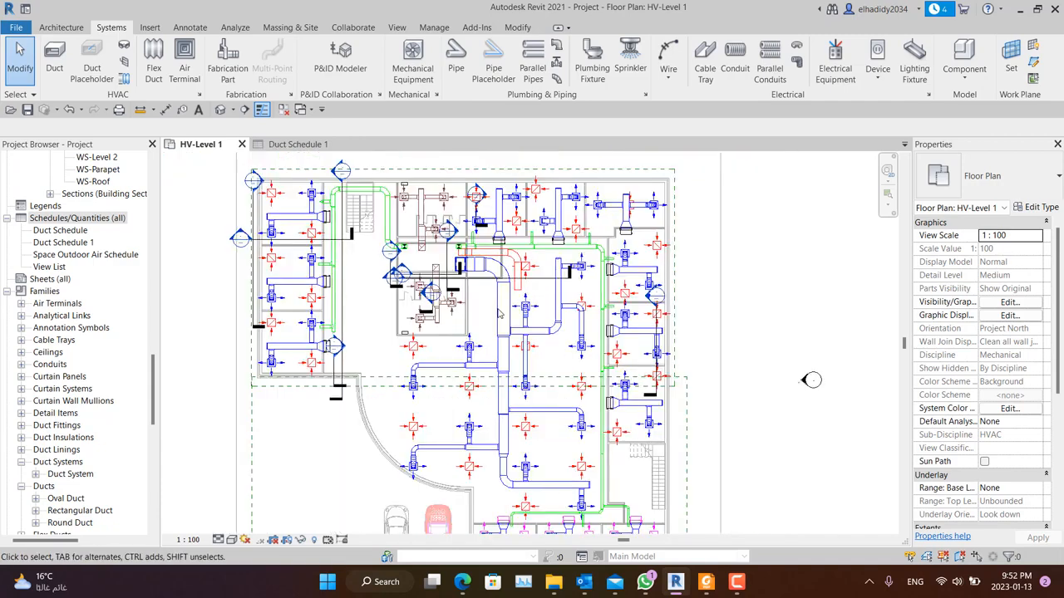
middle_click_drag(511, 328, 517, 349)
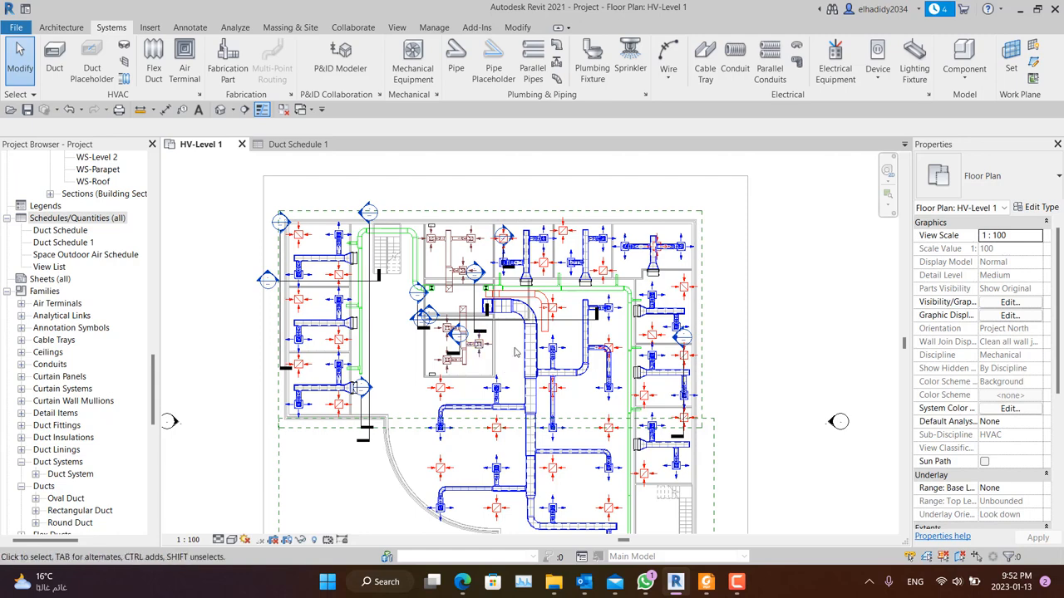
scroll(518, 356, "down", 1)
middle_click_drag(518, 356, 545, 322)
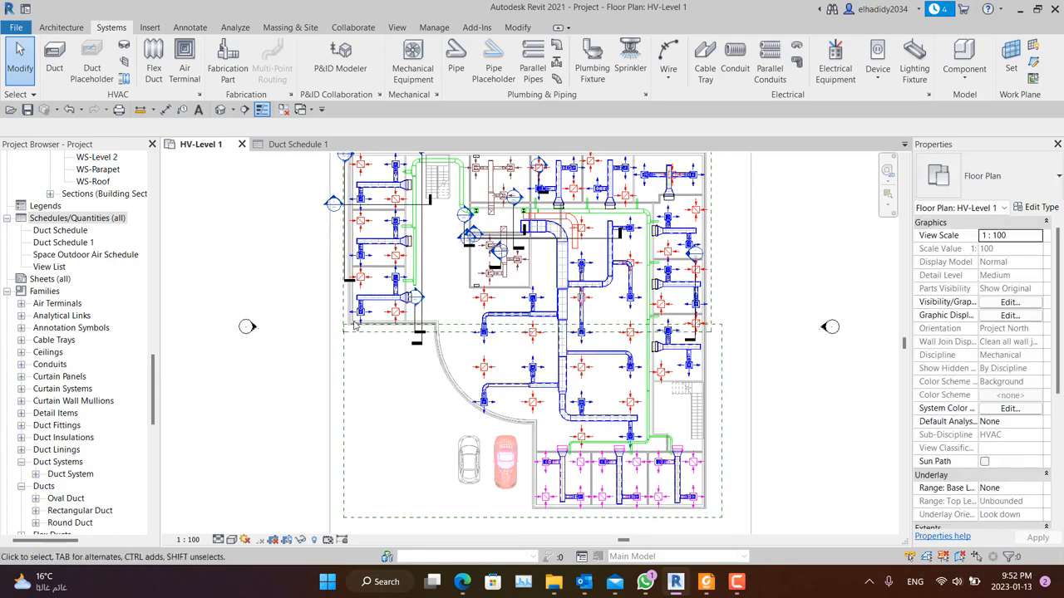
Start a new schedule from Schedules/Quantities and choose the Ducts category from the mechanical categories
left_click_drag(153, 367, 154, 335)
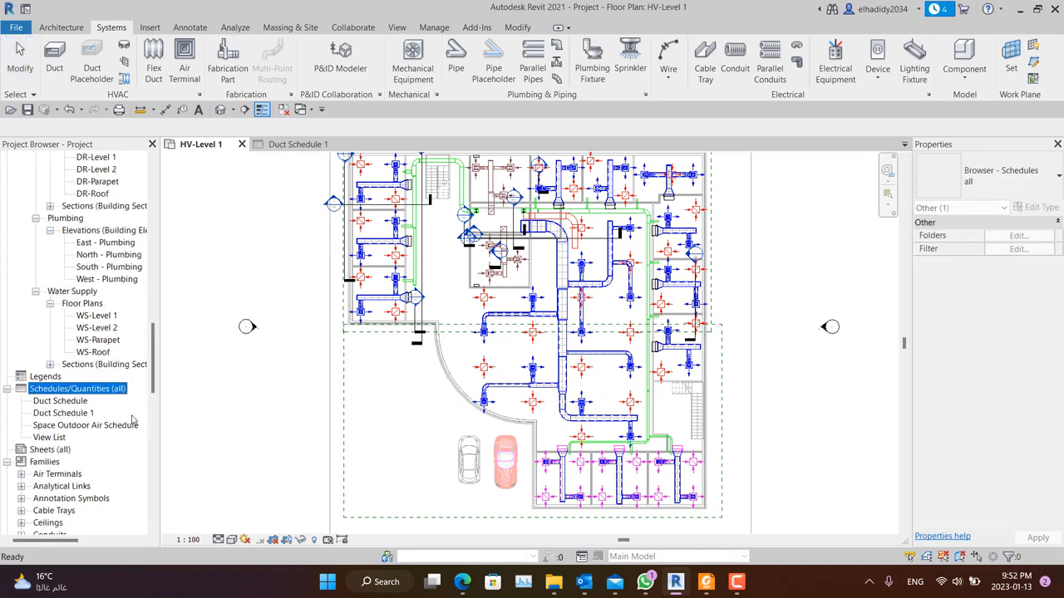
right_click(70, 389)
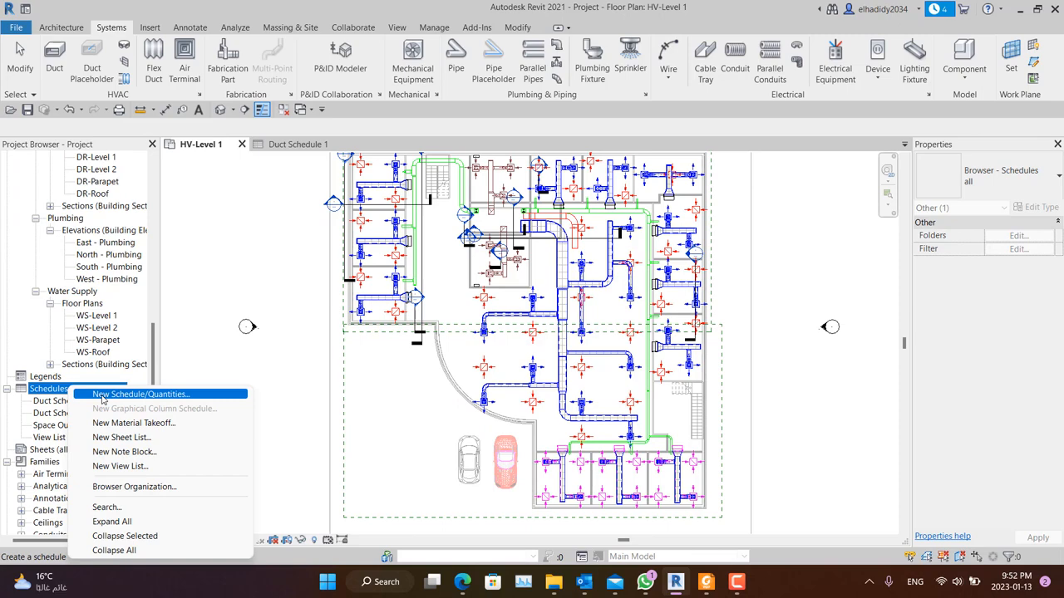
left_click(103, 395)
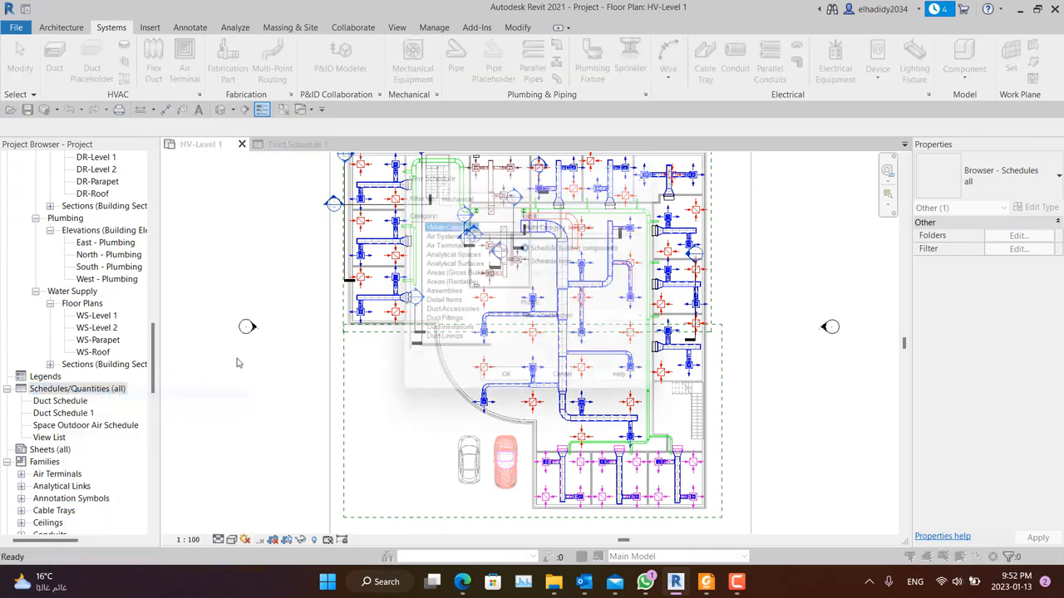
left_click(487, 196)
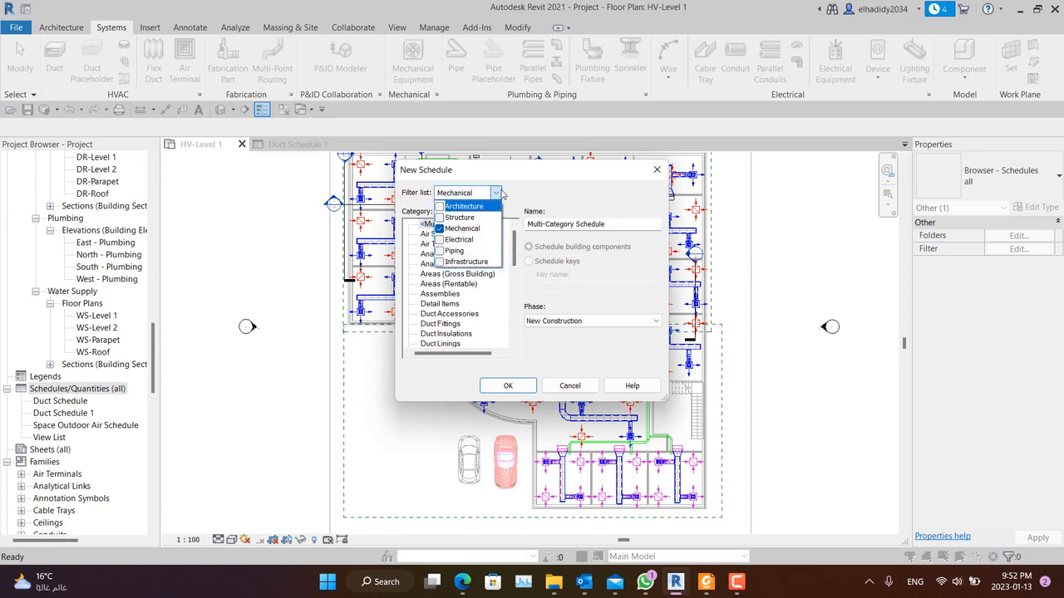
left_click(497, 194)
scroll(508, 271, "down", 2)
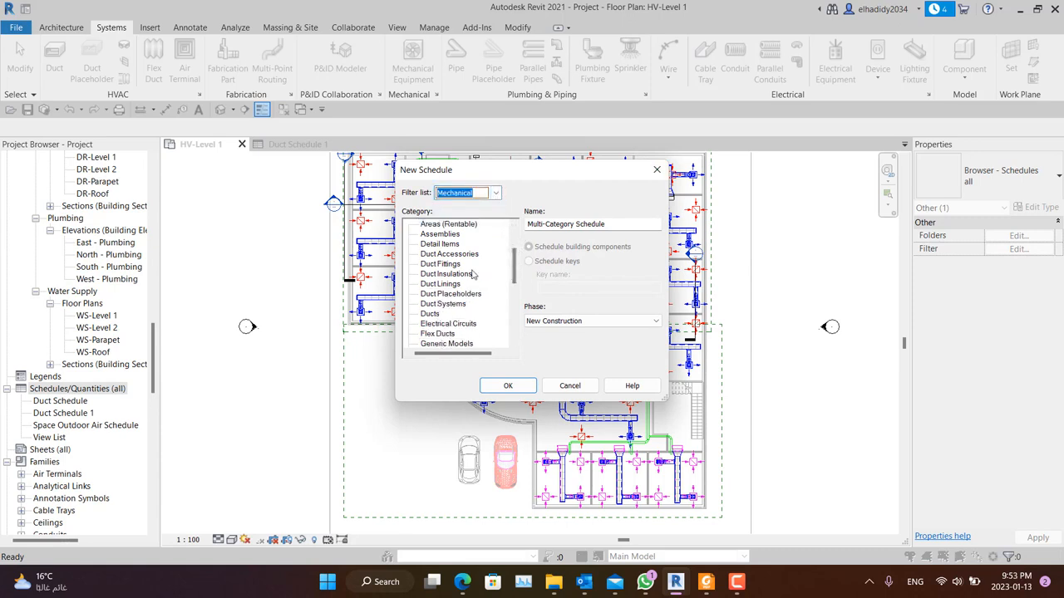
left_click(463, 284)
scroll(470, 297, "down", 1)
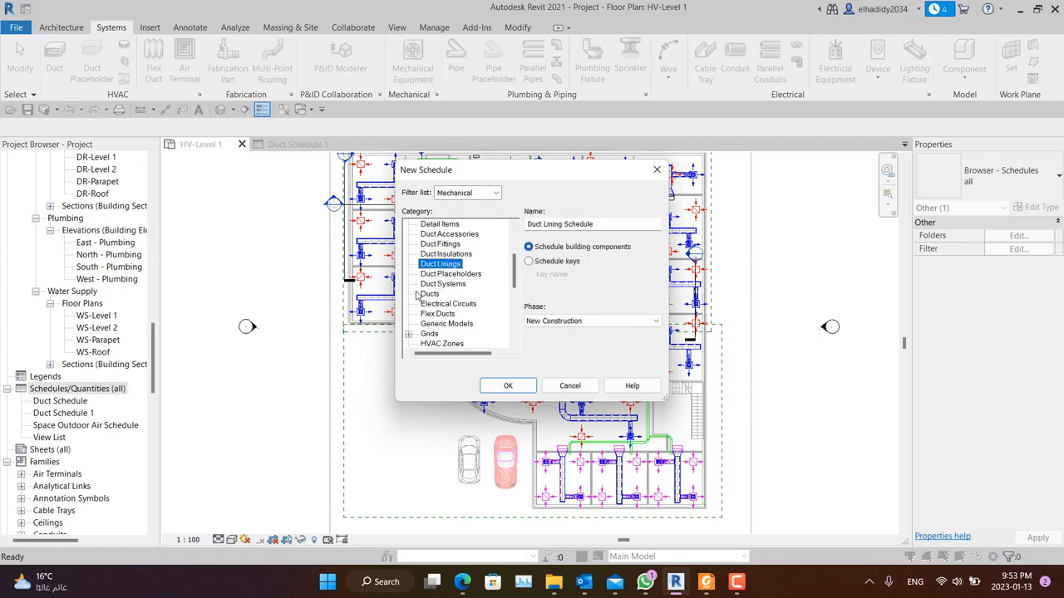
left_click(428, 293)
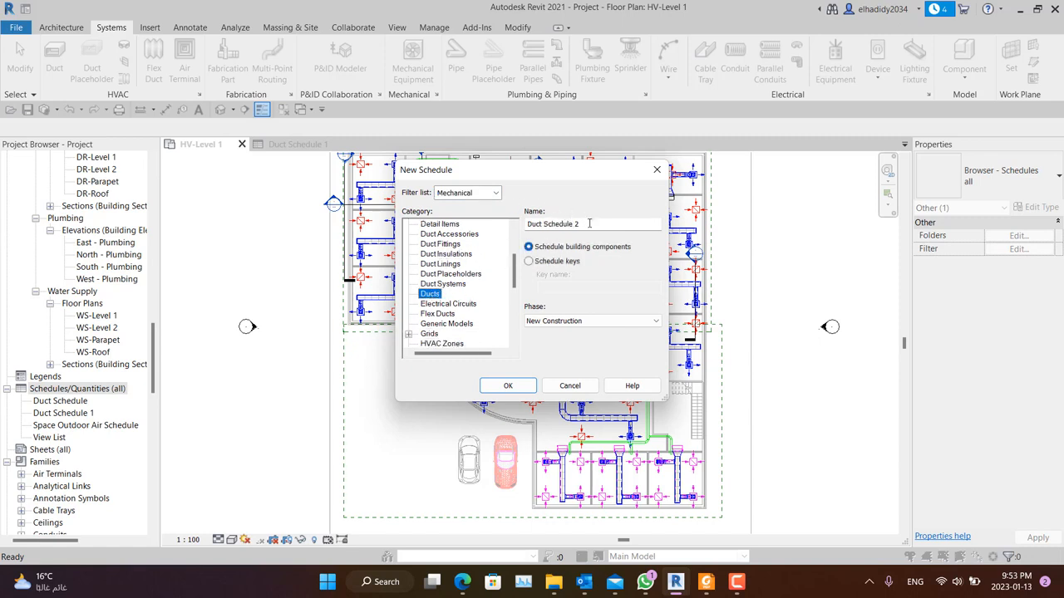
Name the new schedule Duct Weight Schedule and proceed to its properties
left_click(593, 224)
key("BackSpace")
key("BackSpace")
key("BackSpace")
key("BackSpace")
key("BackSpace")
key("BackSpace")
key("BackSpace")
type("Weigh")
type("le")
key("Return")
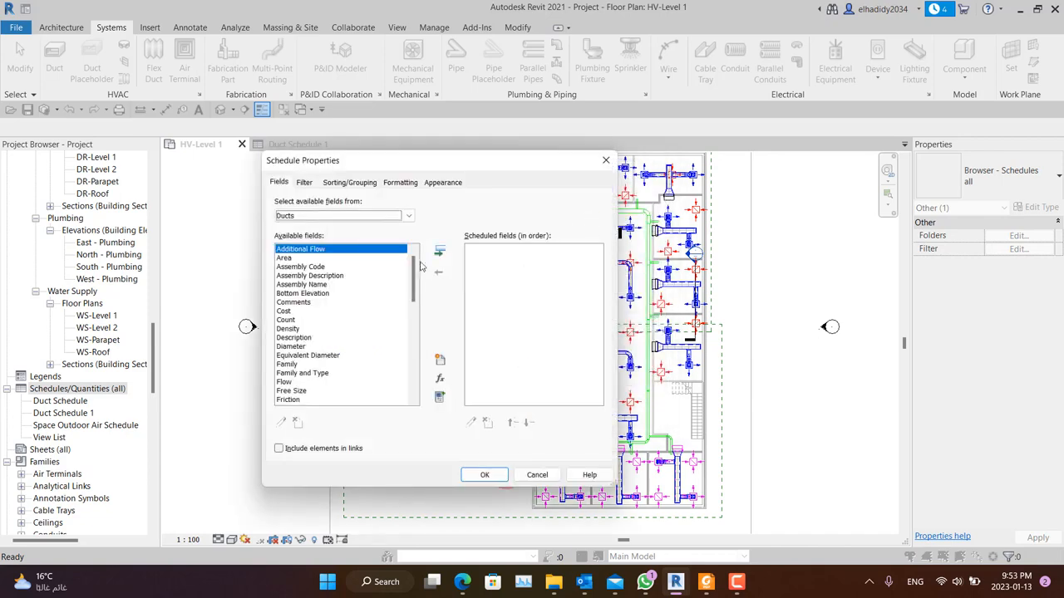
Add the System Type and Family fields to the duct schedule
mouse_move(366, 270)
left_mouse_down()
mouse_move(341, 270)
mouse_move(363, 282)
left_mouse_up()
left_click(360, 285)
key("s")
scroll(343, 315, "down", 2)
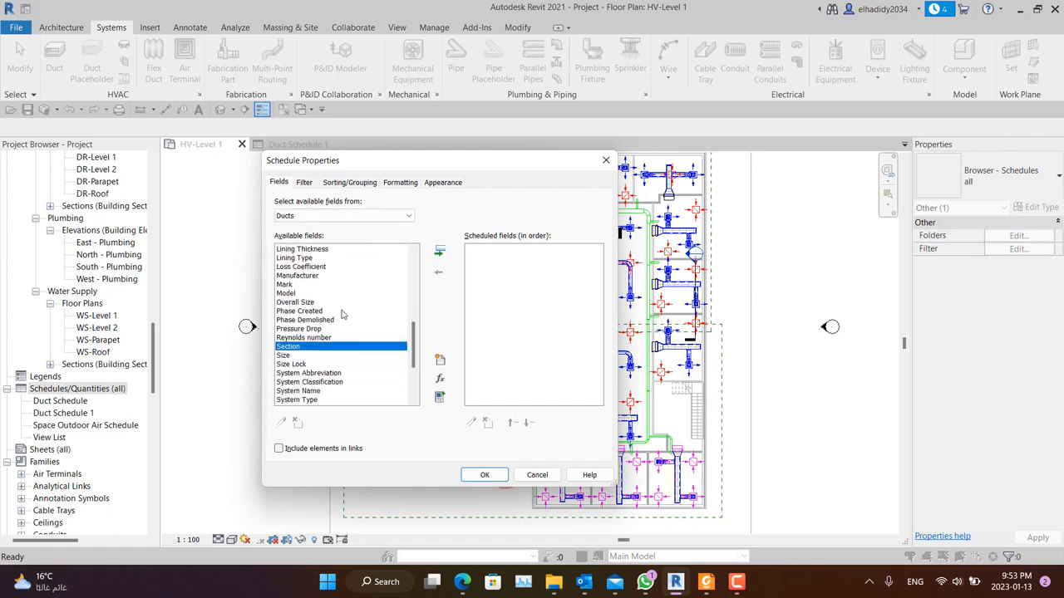
scroll(309, 367, "down", 2)
left_click(307, 346)
left_click(440, 251)
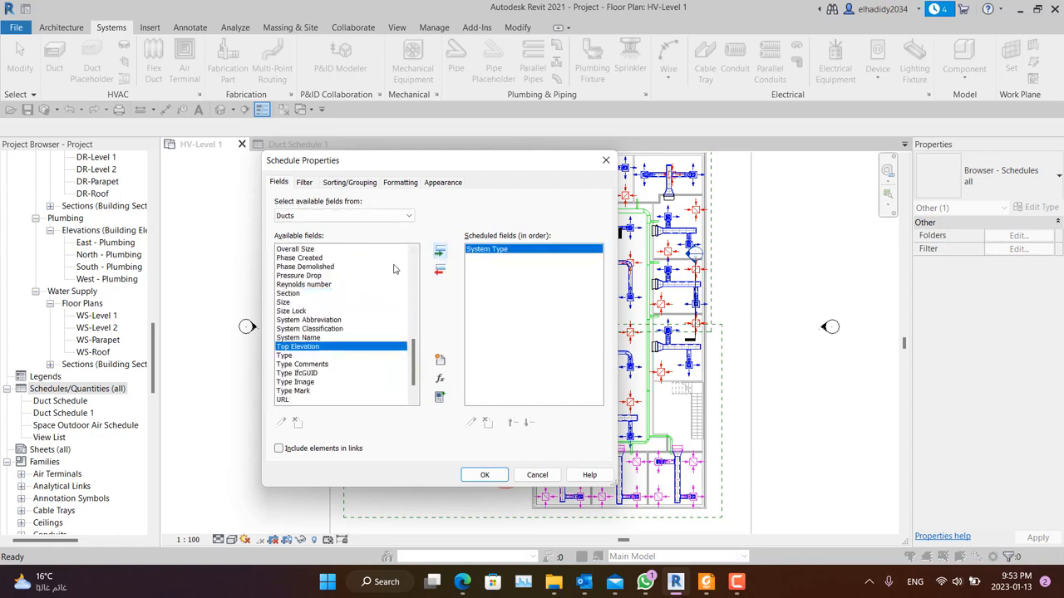
left_click(303, 285)
key("f")
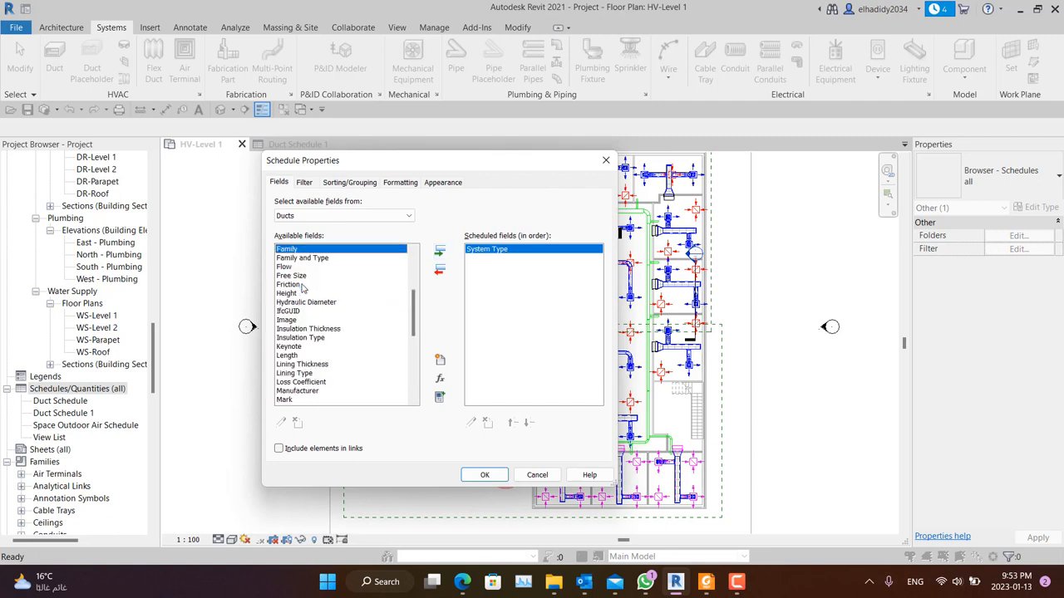
left_click(441, 250)
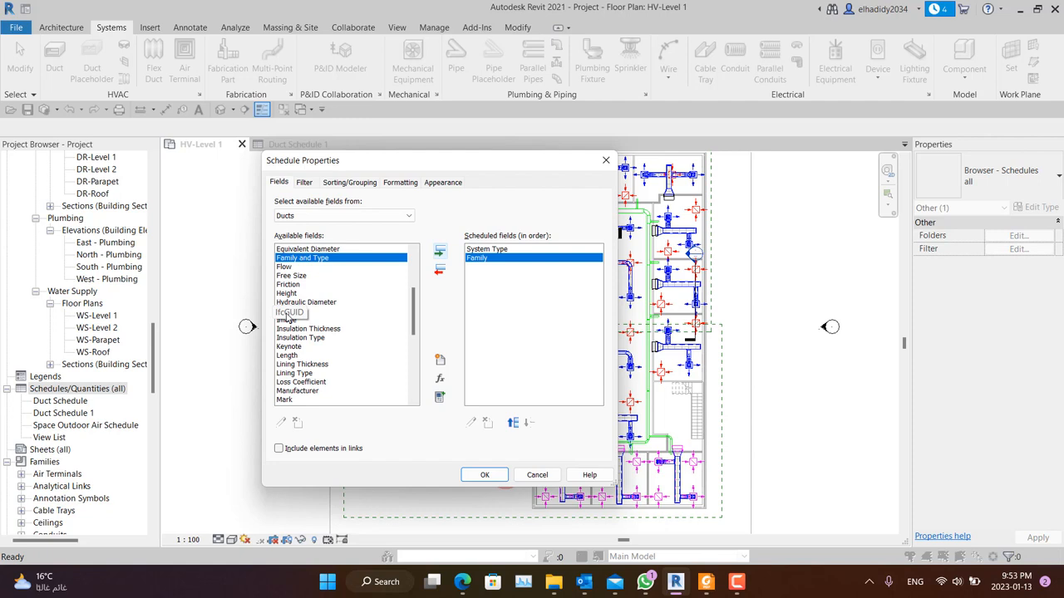
Add the Width, Height and Length fields to the scheduled fields
left_click(288, 314)
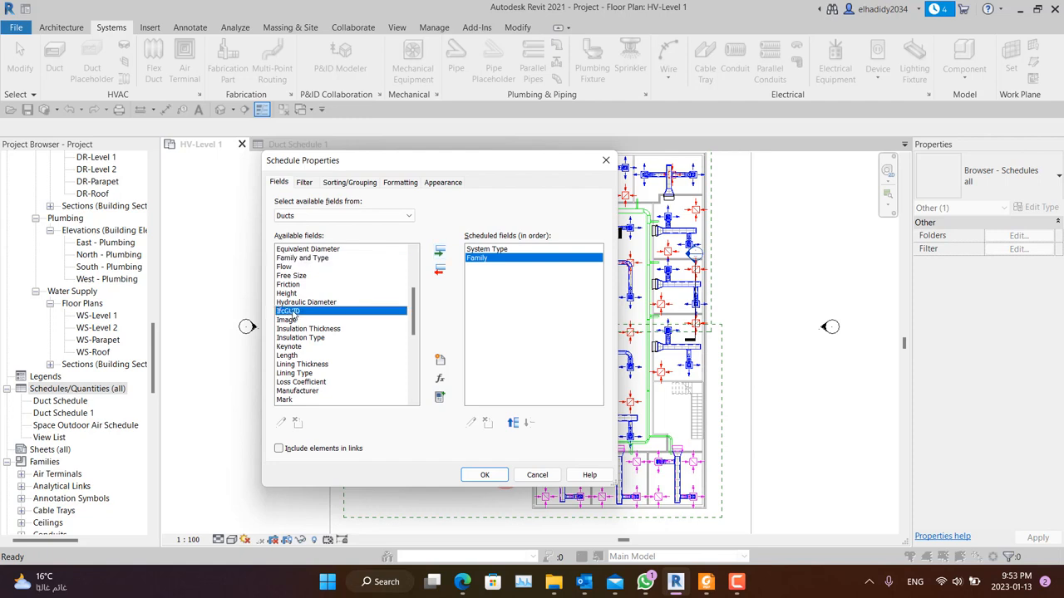
key("w")
left_click(439, 250)
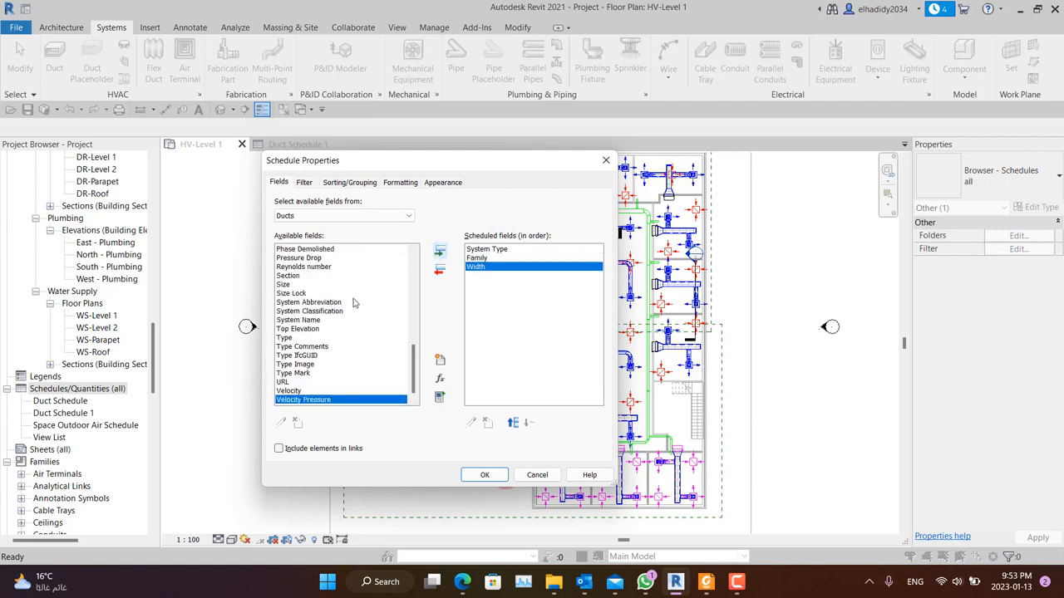
left_click(347, 301)
key("h")
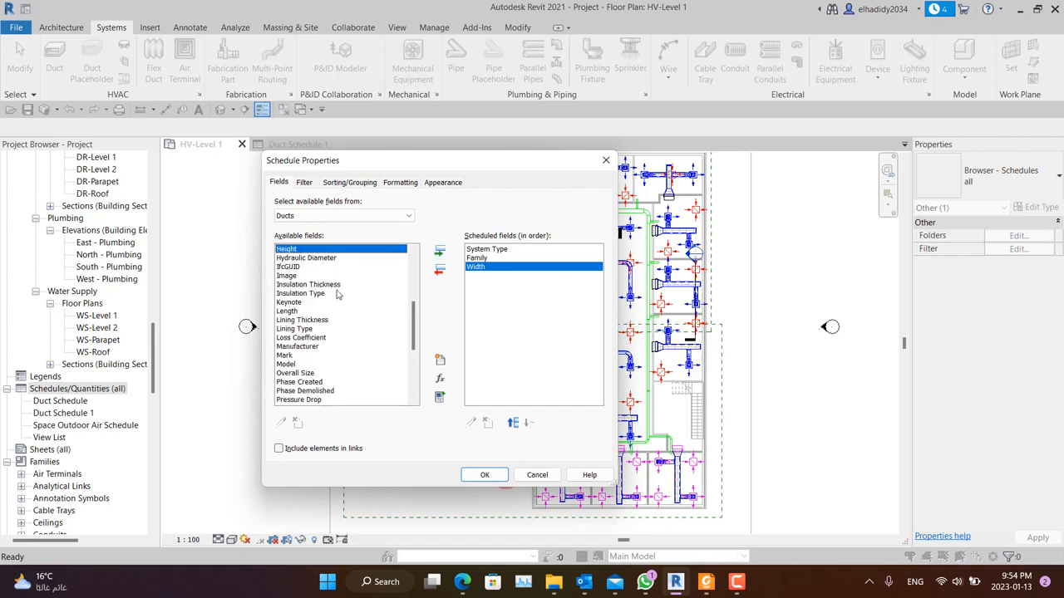
left_click(439, 250)
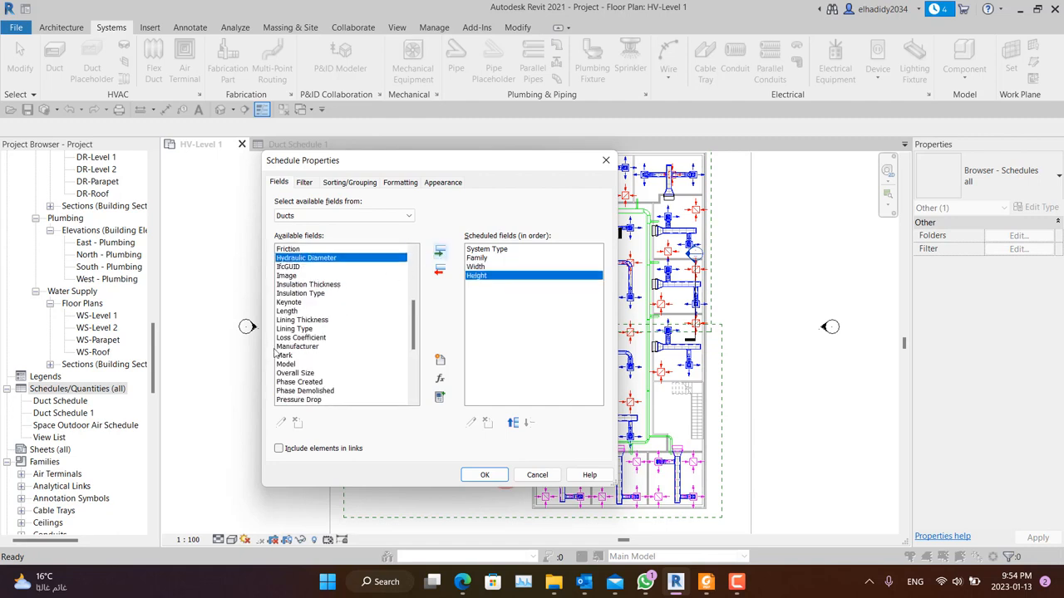
left_click(315, 311)
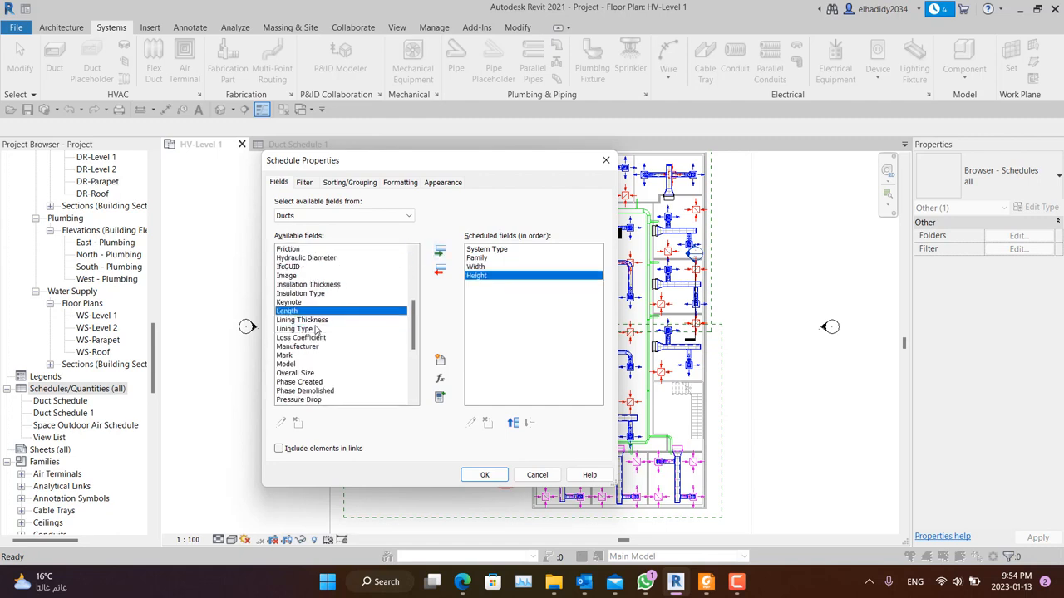
left_click(439, 252)
Add the Area field as the last scheduled field and generate the schedule
left_click(304, 295)
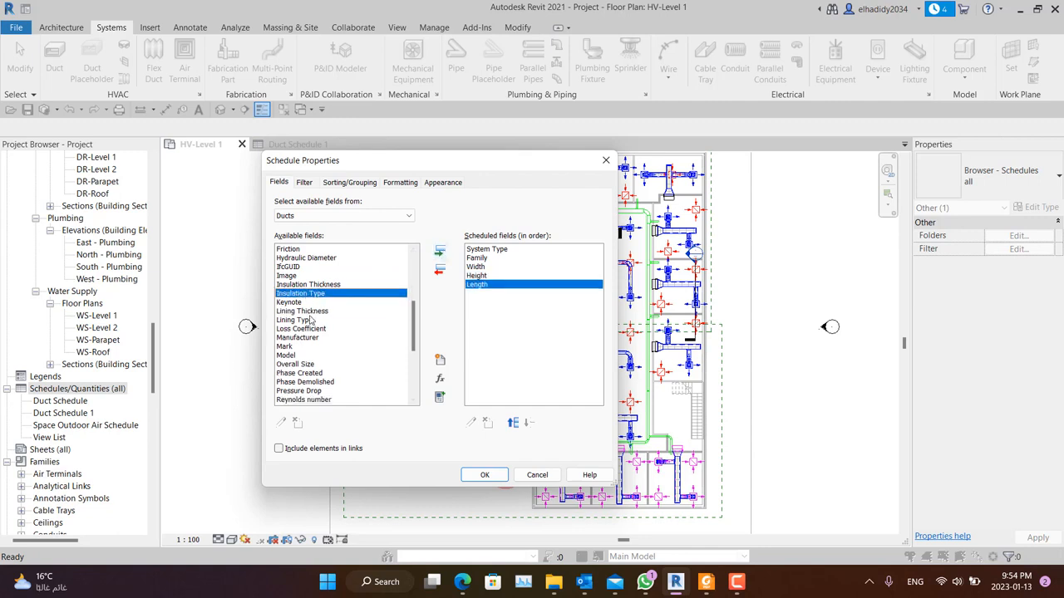
scroll(309, 320, "up", 5)
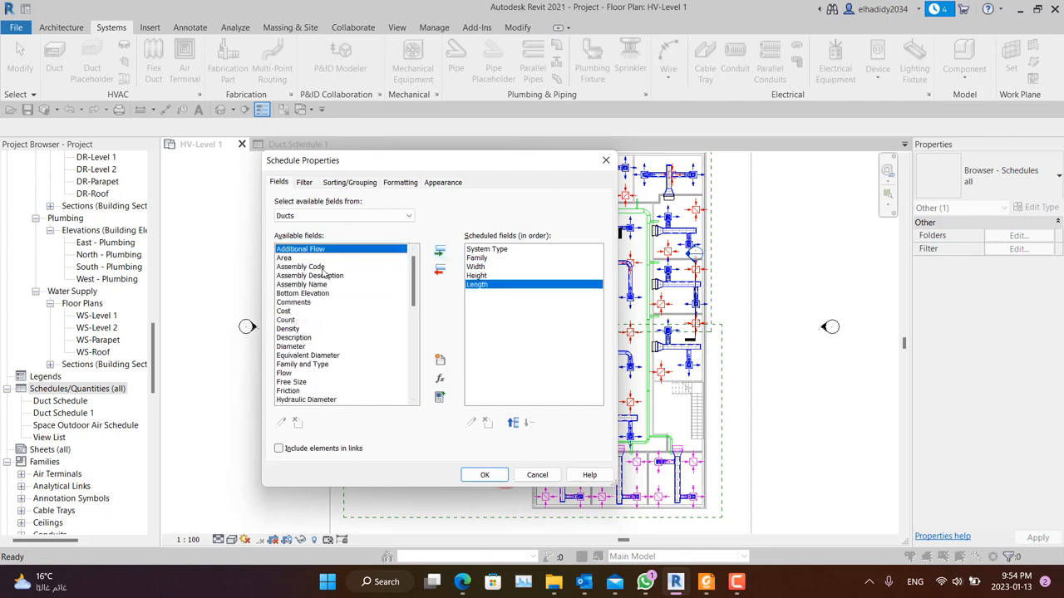
left_click(359, 257)
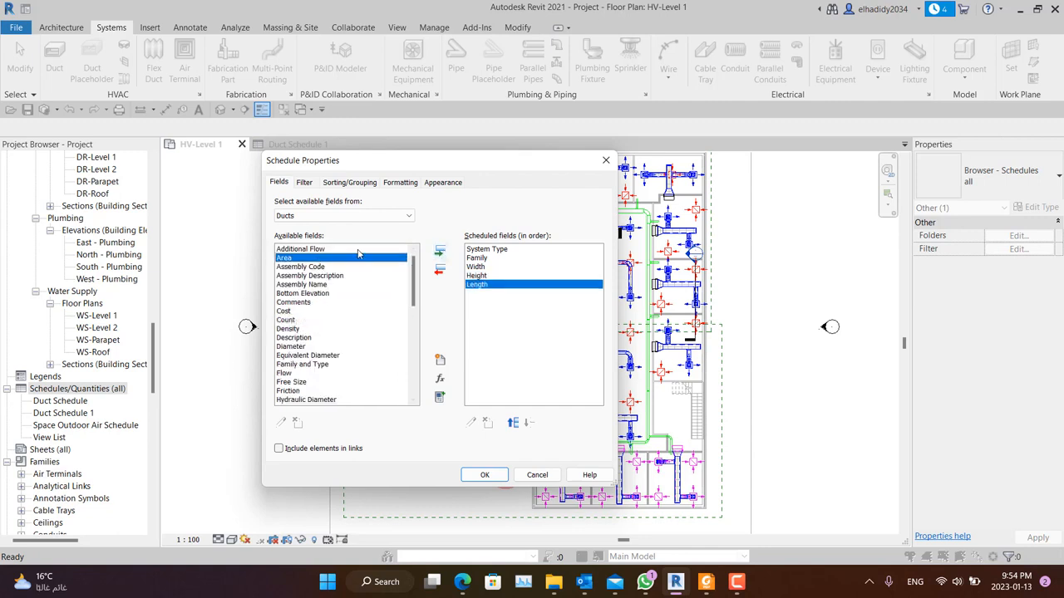
left_click(439, 252)
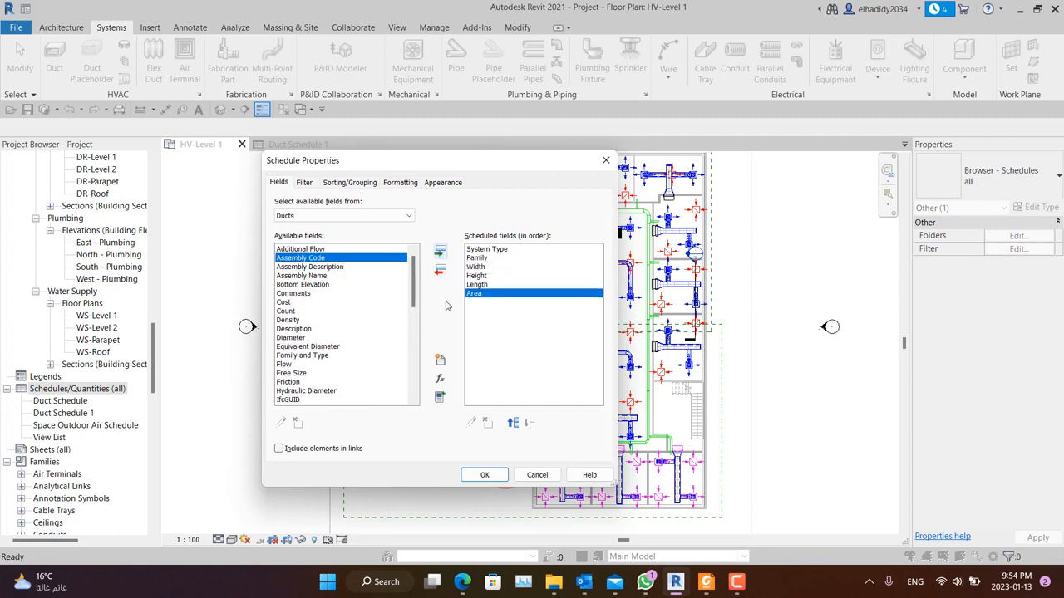
left_click(483, 474)
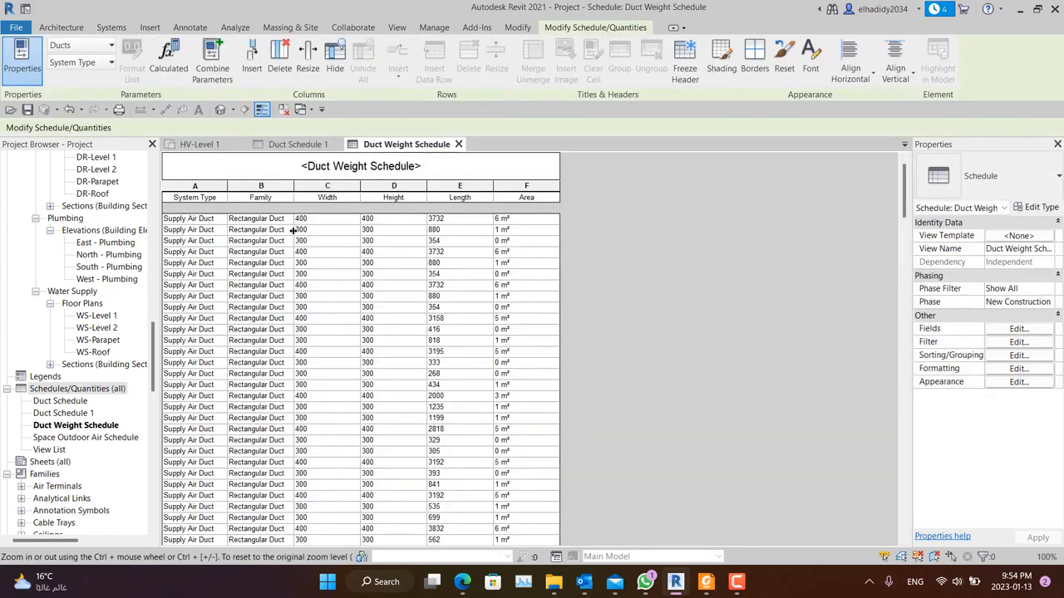
Override the project settings for the Area column's format and round its values to 2 decimal places
scroll(292, 231, "up", 3, "ctrl")
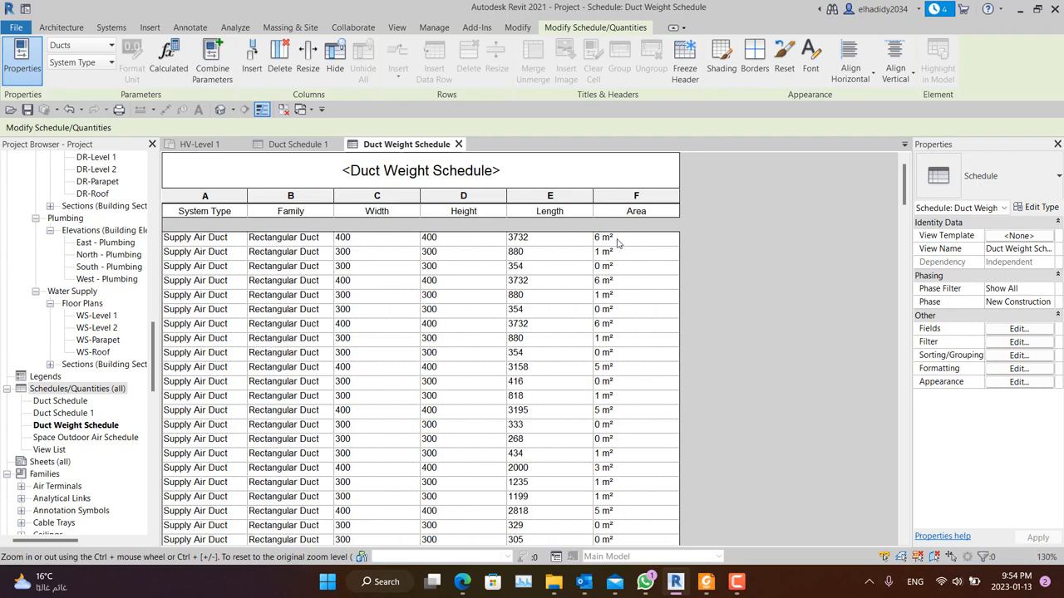
left_click(617, 239)
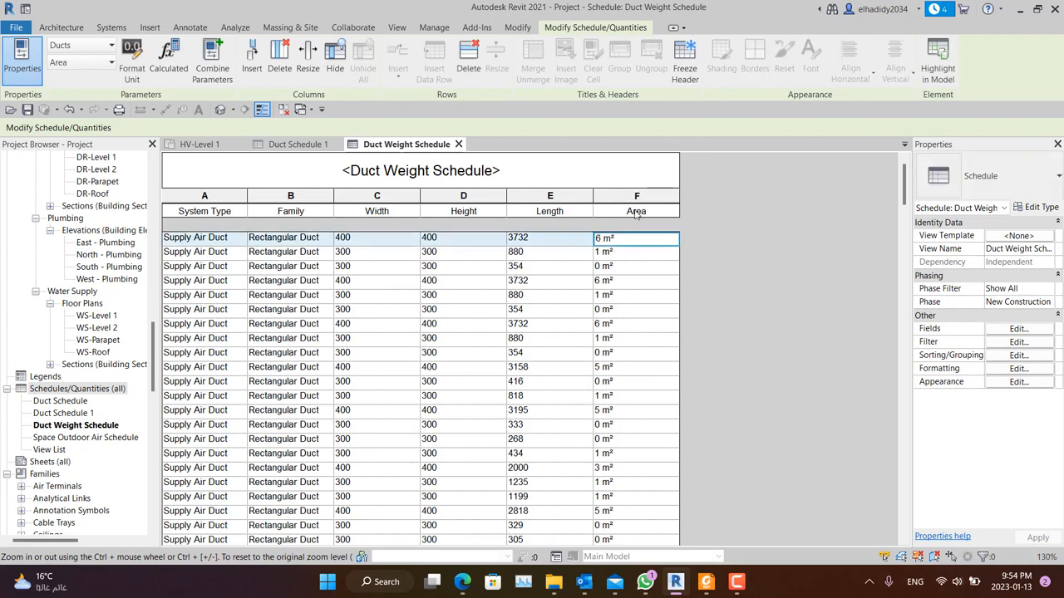
left_click(601, 267)
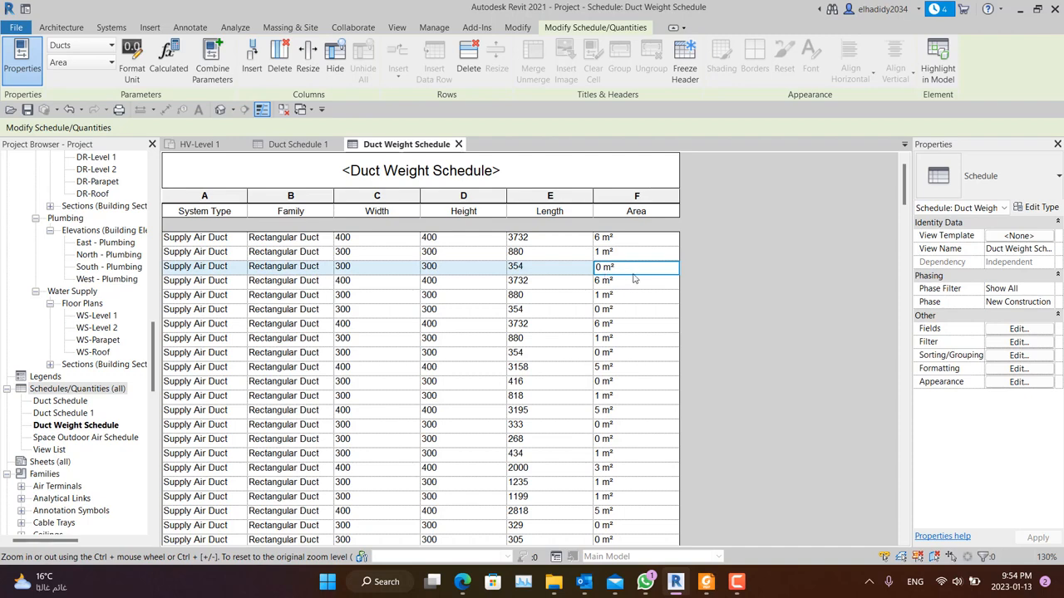
left_click(637, 211)
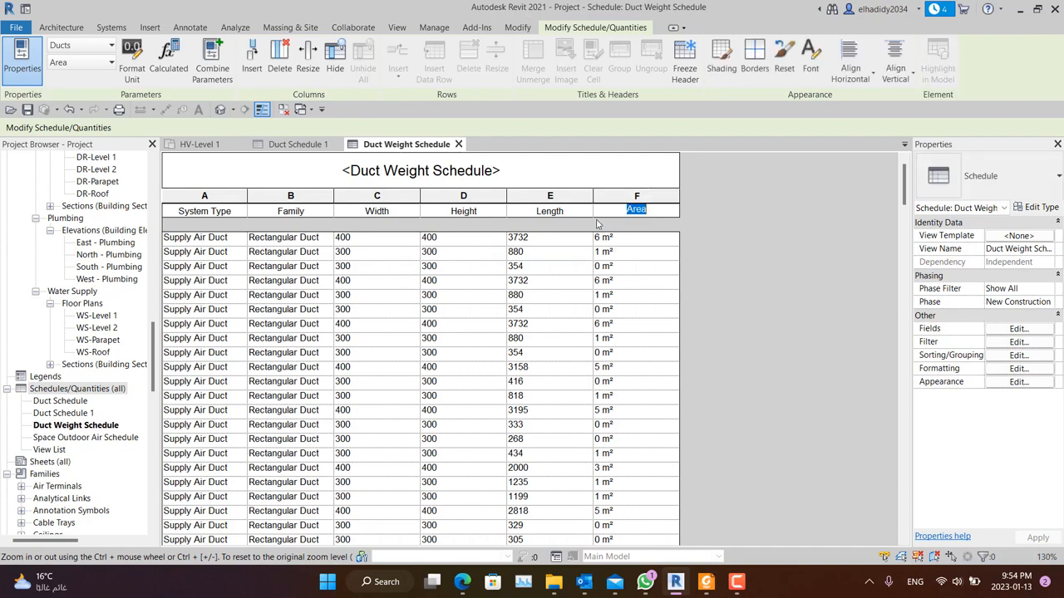
left_click(151, 54)
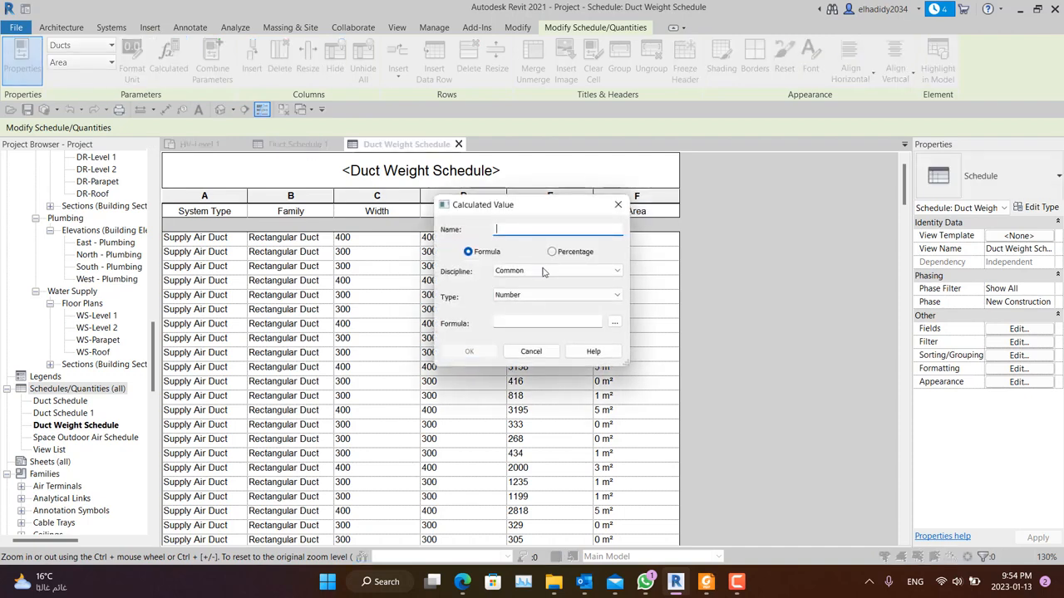
left_click(533, 351)
left_click(130, 60)
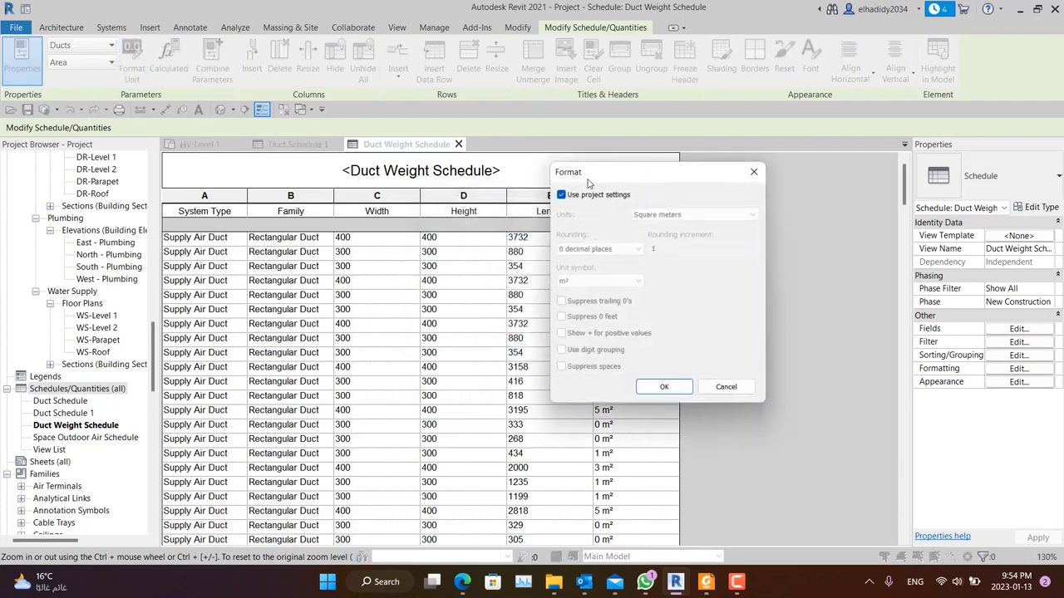
left_click(561, 194)
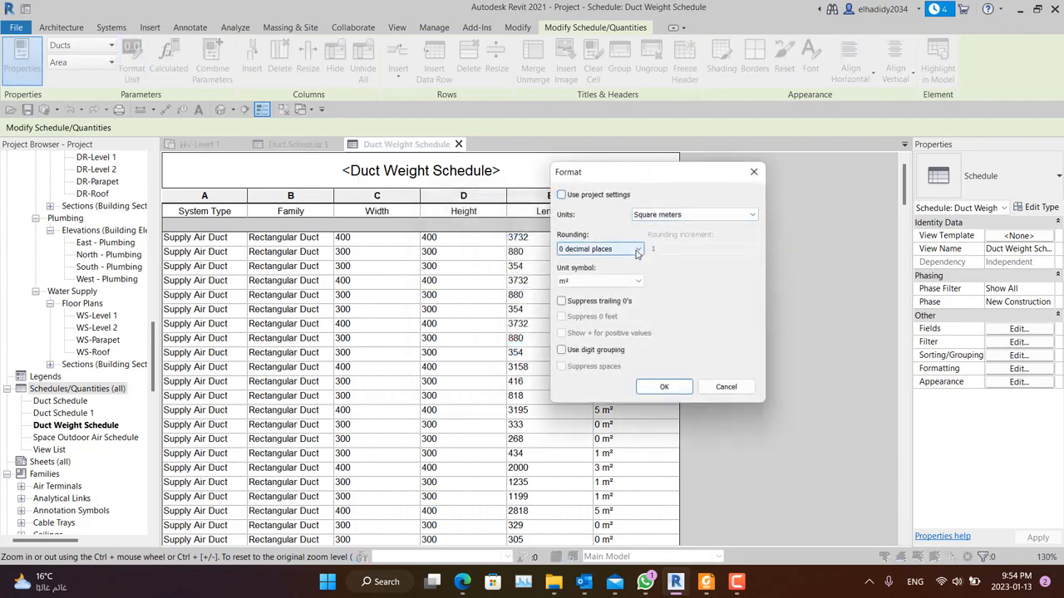
left_click(637, 254)
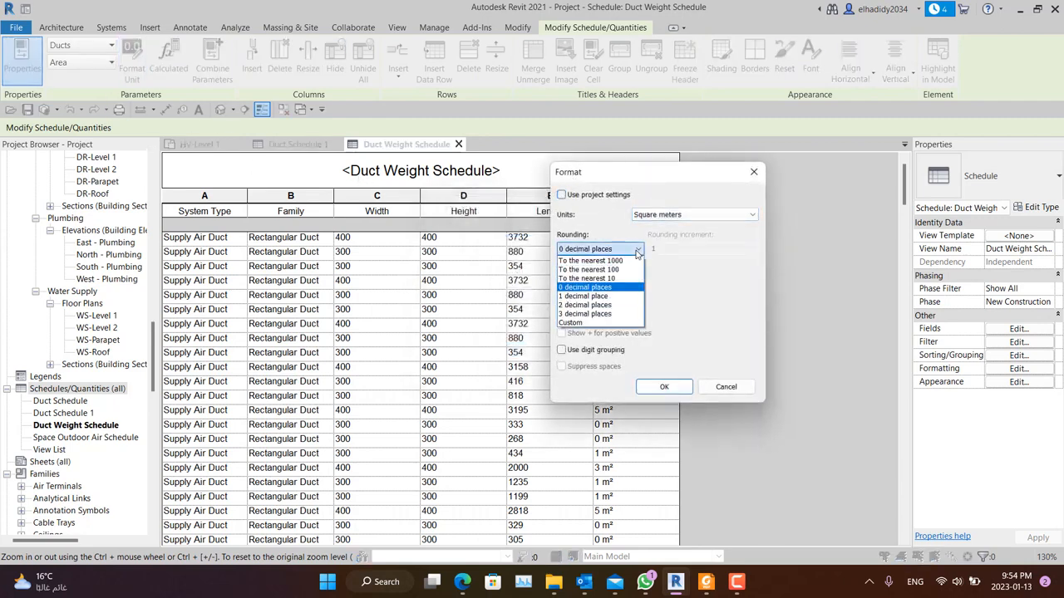
left_click(600, 304)
left_click(662, 387)
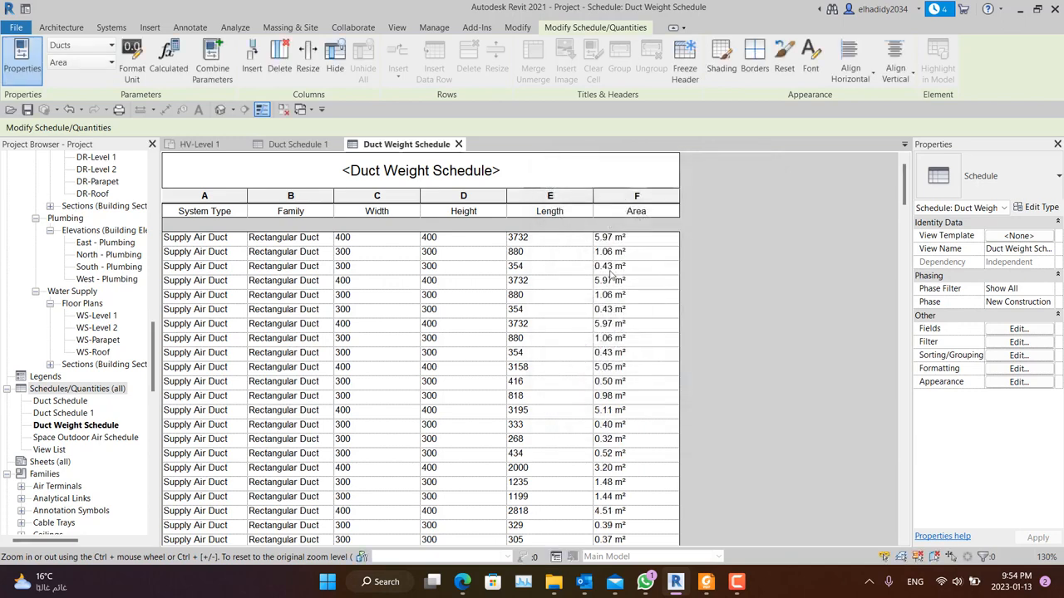
Add a calculated value named Perimeter to the schedule fields, with Length as its type
left_click(540, 275)
left_click(651, 275)
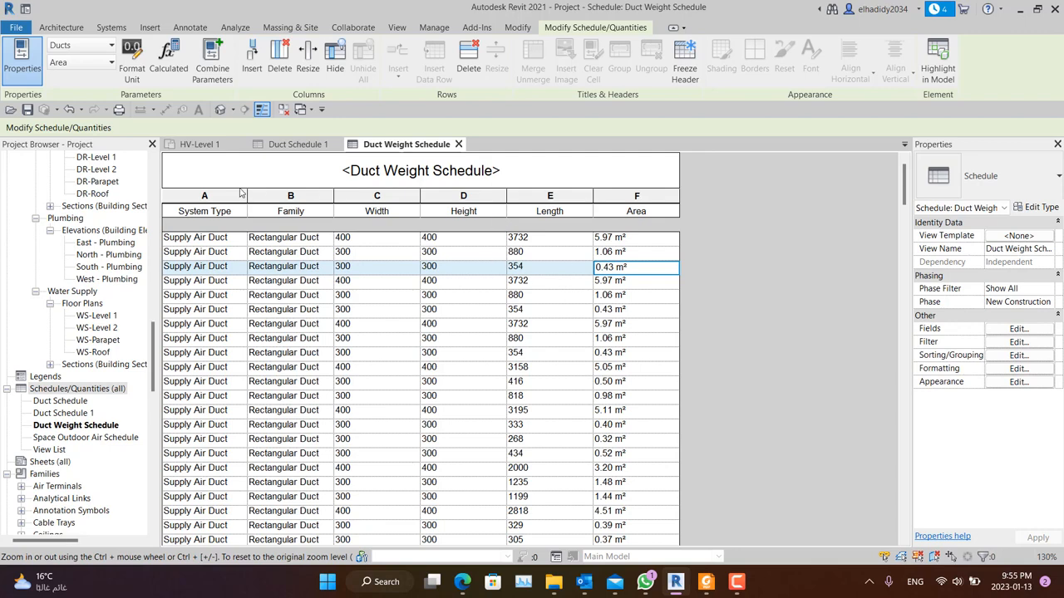
left_click(1015, 329)
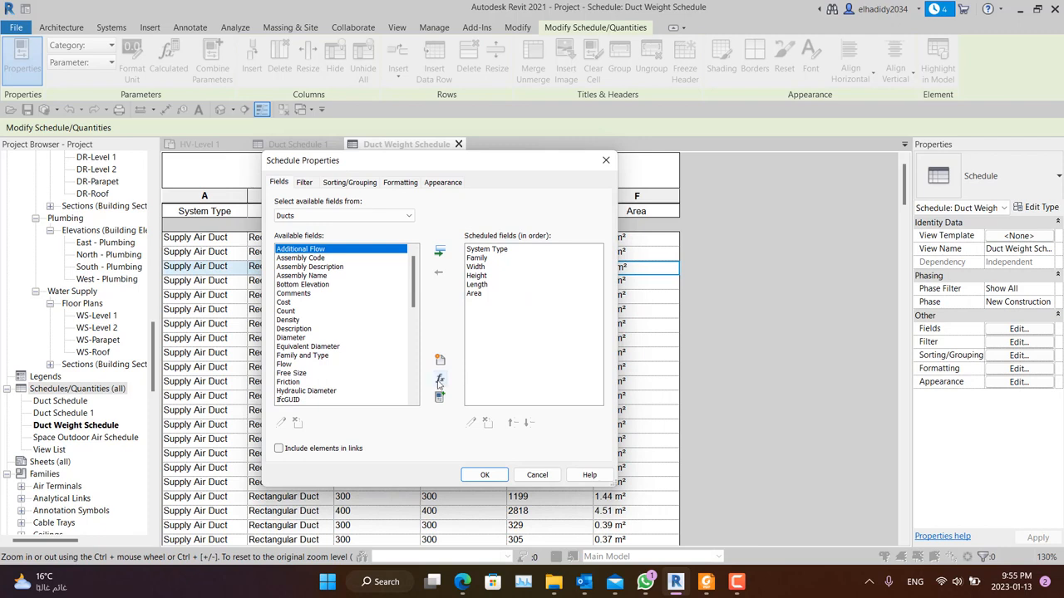
left_click(440, 378)
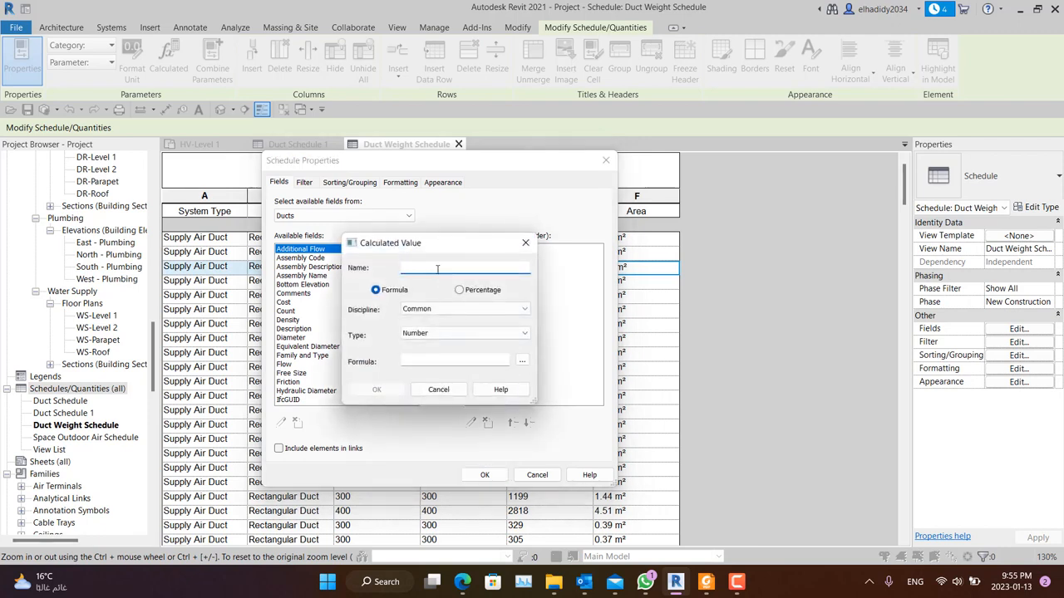
type("Perimeter")
left_click(466, 333)
left_click(441, 388)
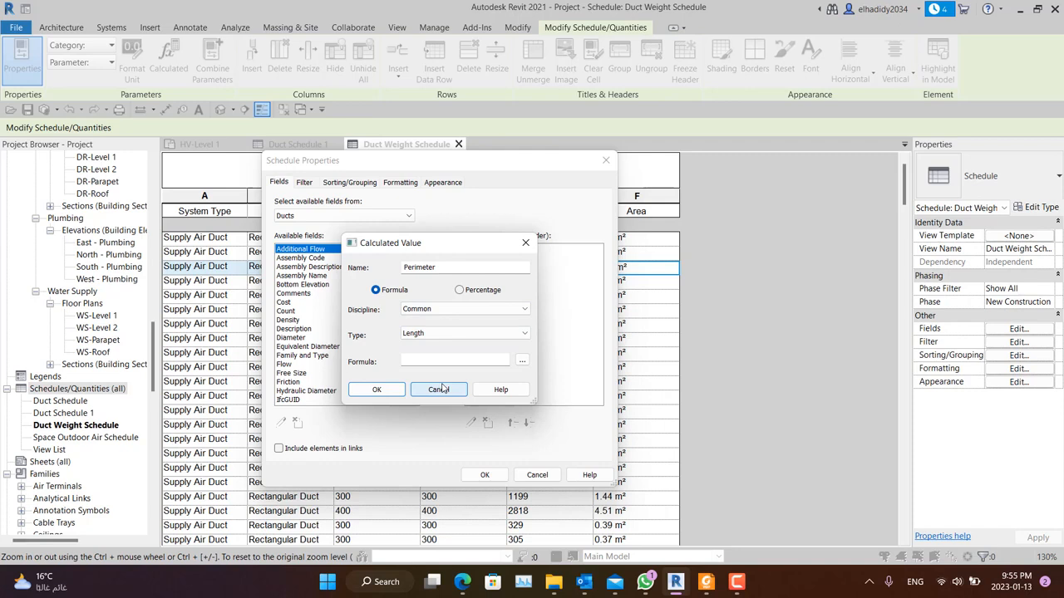
Enter the Perimeter formula 2*(Width+Height) and apply the new field to the schedule
left_click(498, 361)
type("2*")
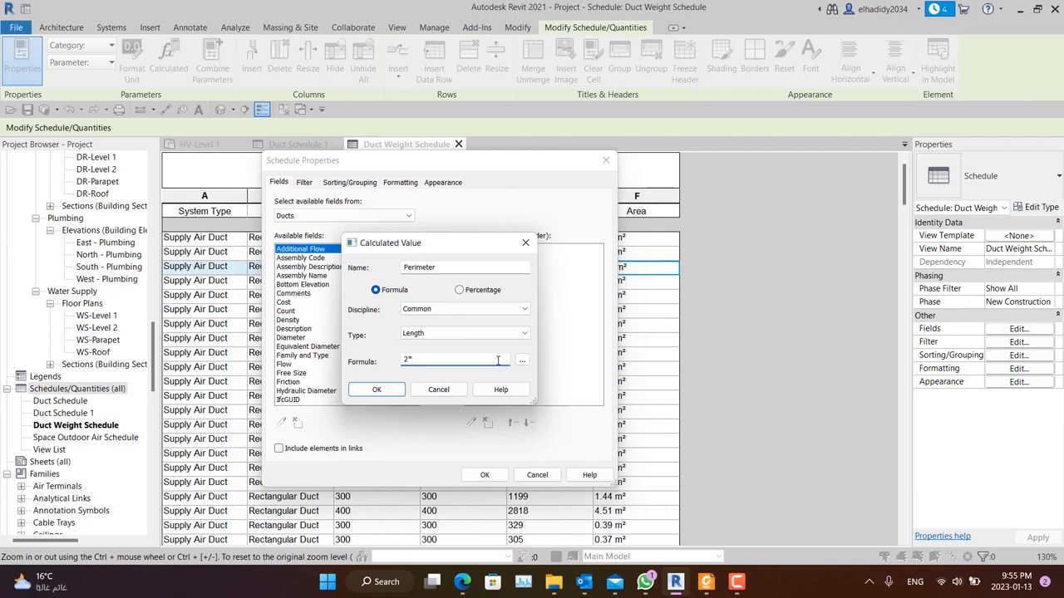
left_click(522, 360)
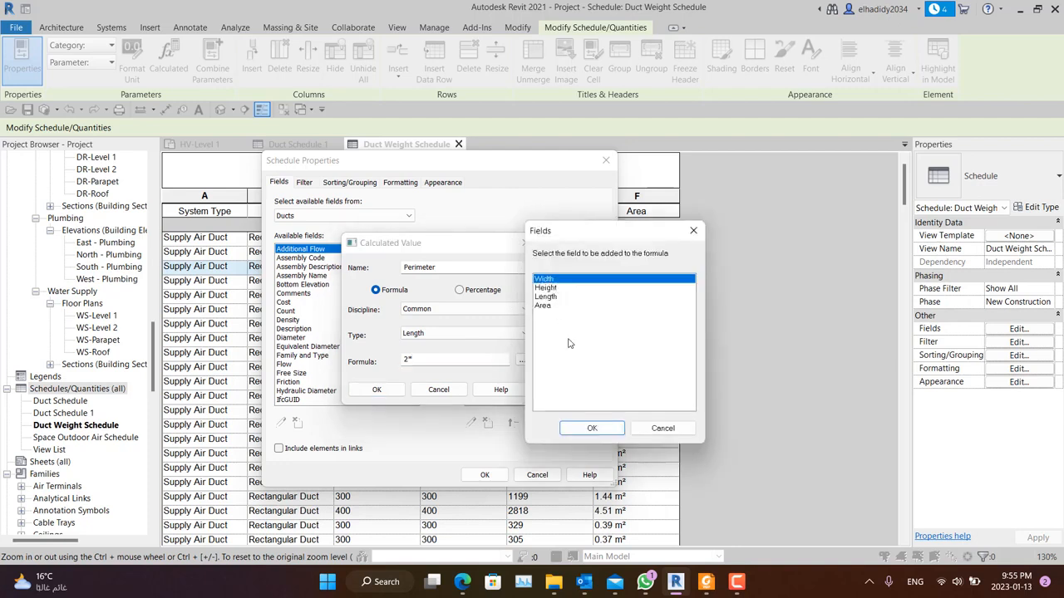
left_click(600, 430)
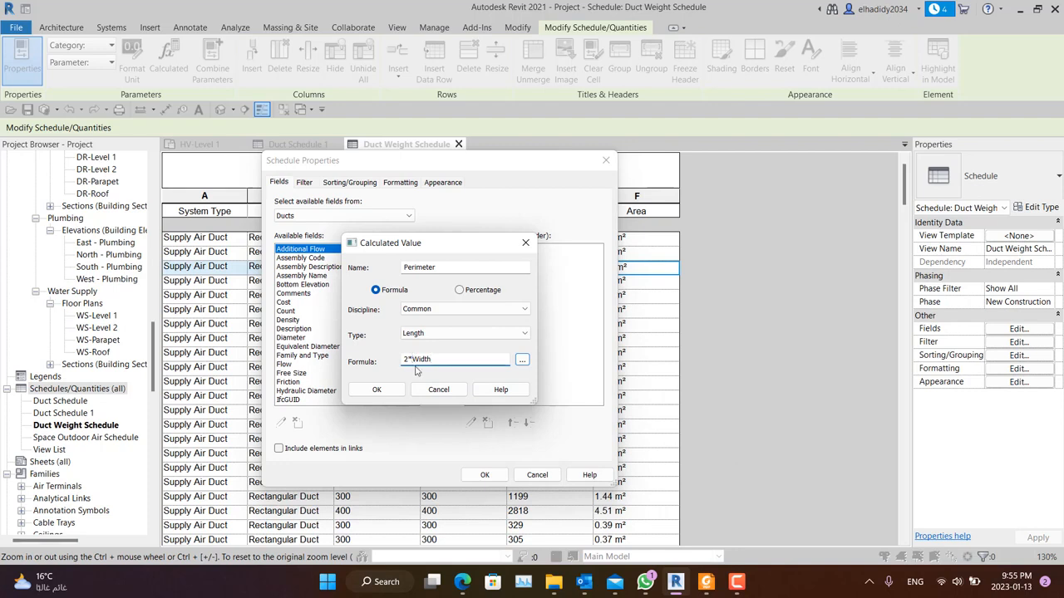
type("(")
left_click(521, 360)
left_click(550, 289)
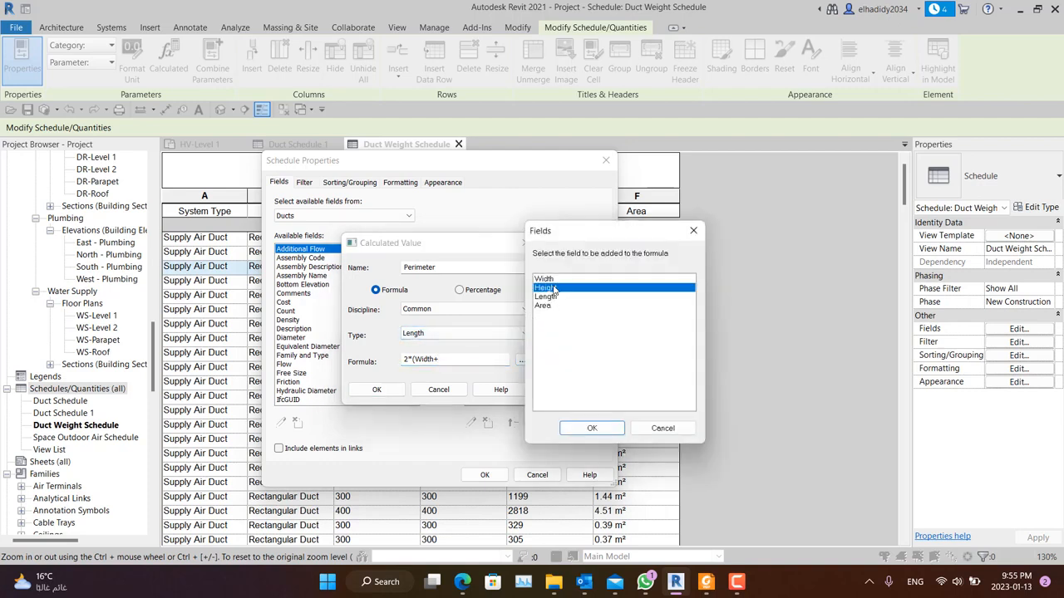
left_click(591, 428)
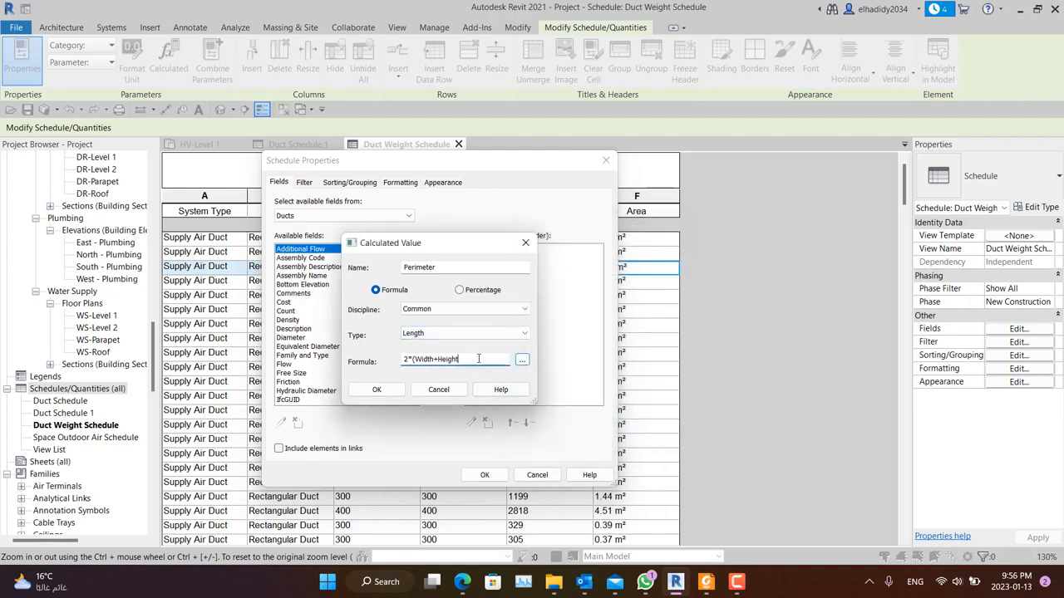
type(")")
left_click(377, 390)
left_click(484, 475)
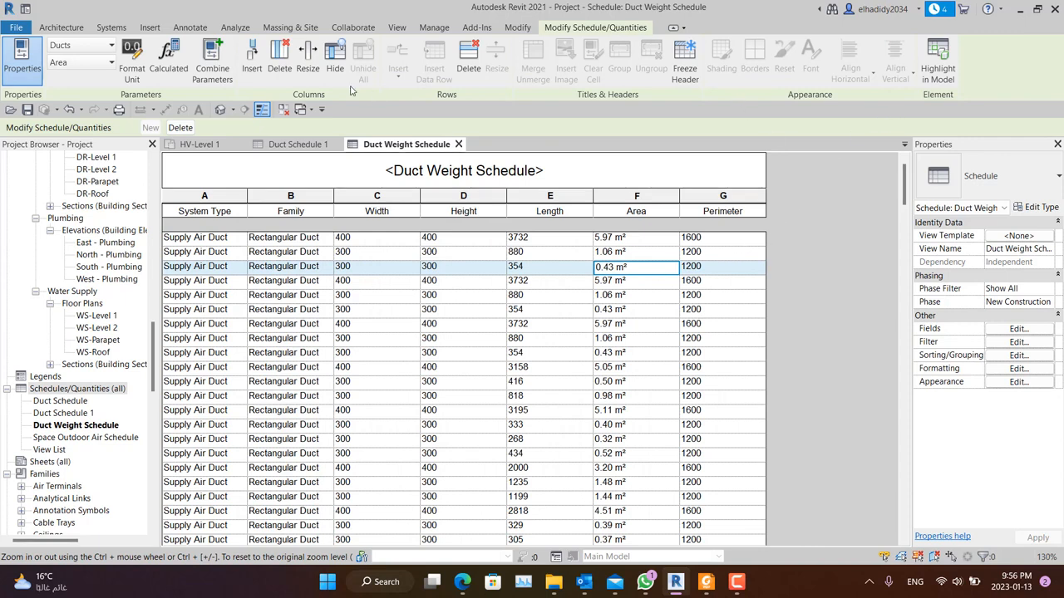
Override the project settings for the Perimeter column's format and round its values to 2 decimal places
left_click(703, 209)
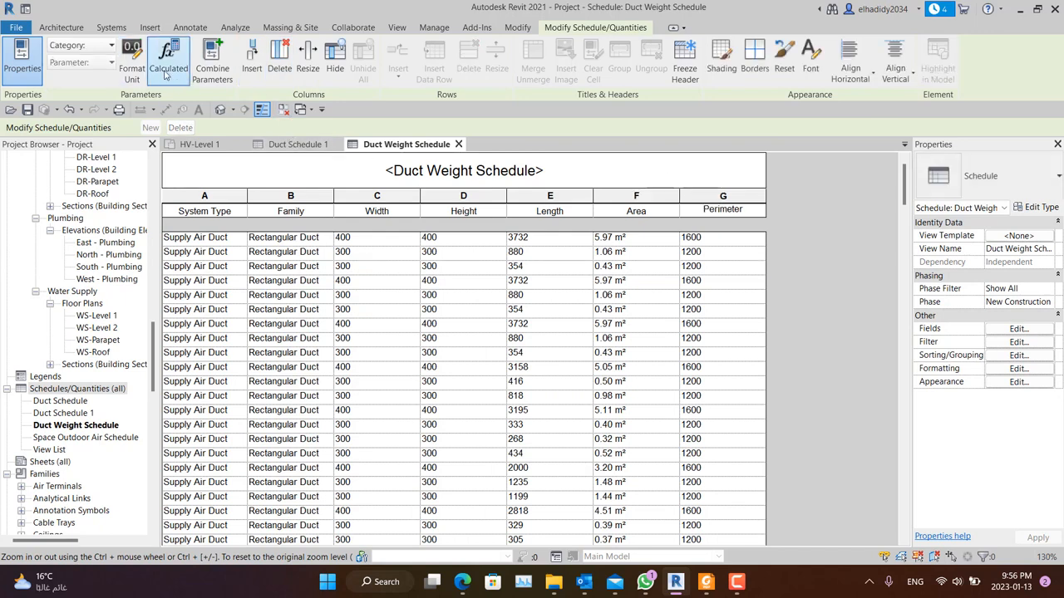
left_click(132, 63)
left_click(575, 196)
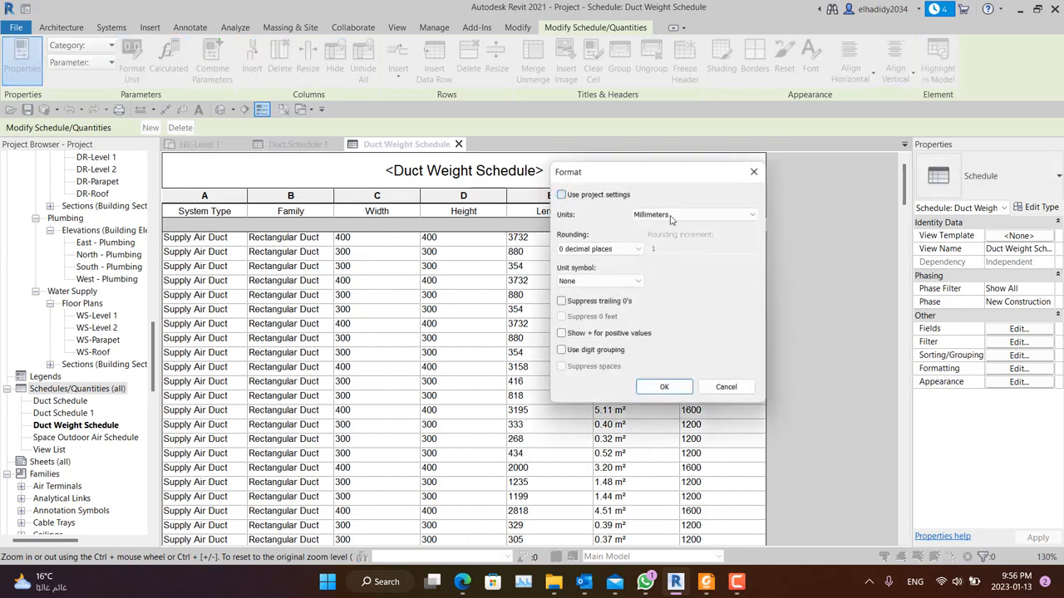
left_click(598, 248)
left_click(584, 305)
left_click(664, 386)
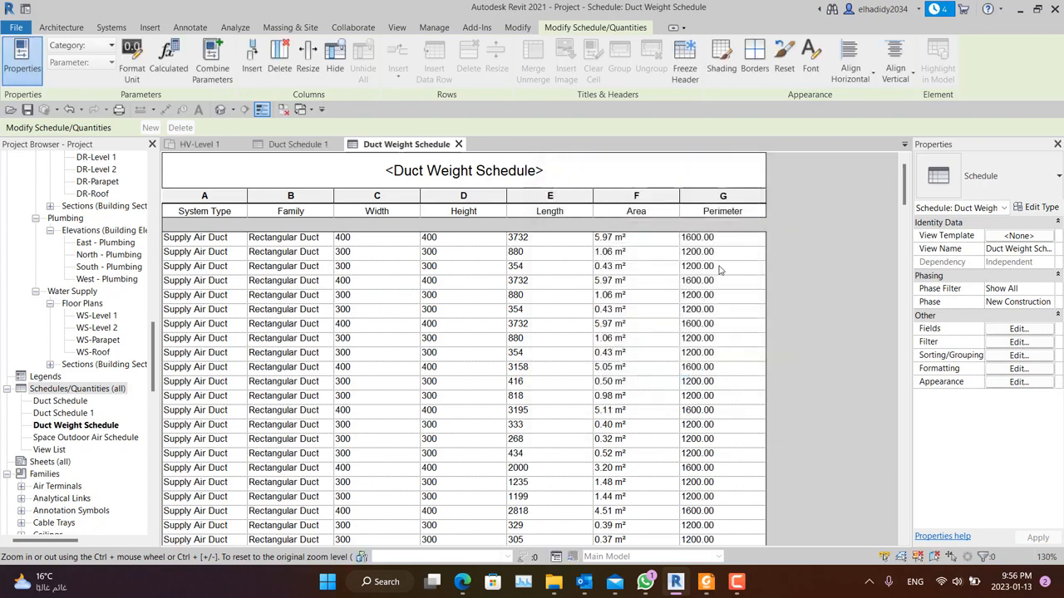
scroll(719, 274, "down", 2)
scroll(722, 281, "up", 2)
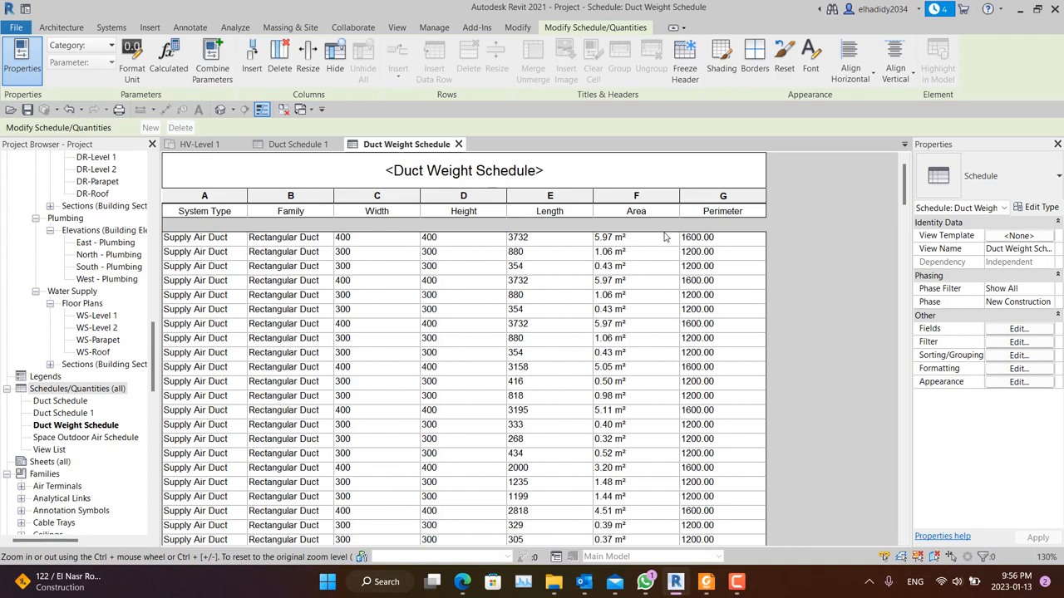
Switch to Foxit PDF Reader, examine the nominal millimetre thicknesses of the highlighted gages in duct construction.pdf, and return to Revit
left_click(703, 582)
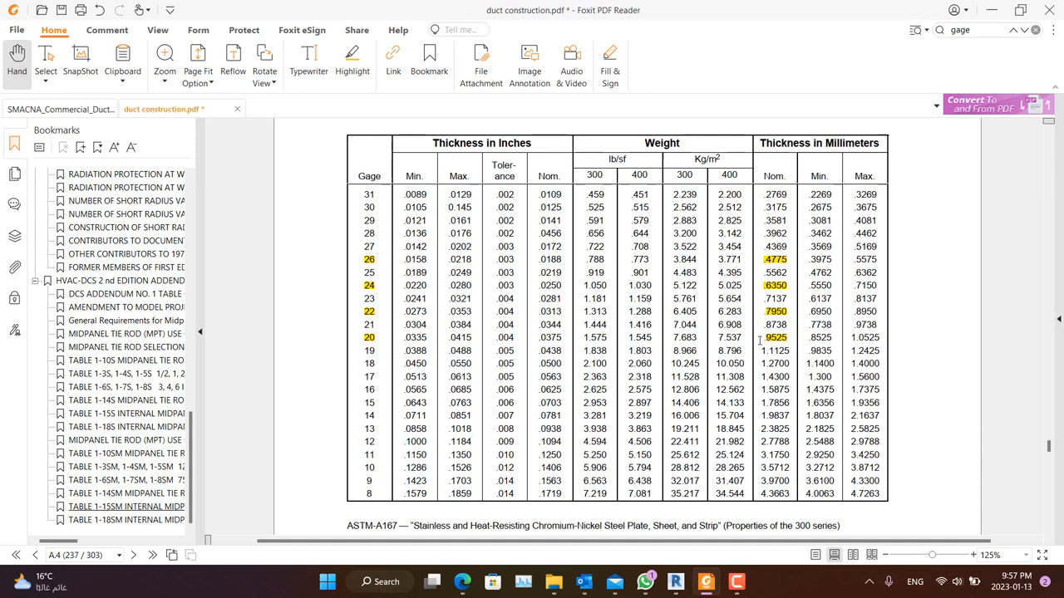
left_click_drag(774, 339, 786, 342)
left_click(790, 349)
left_click(991, 10)
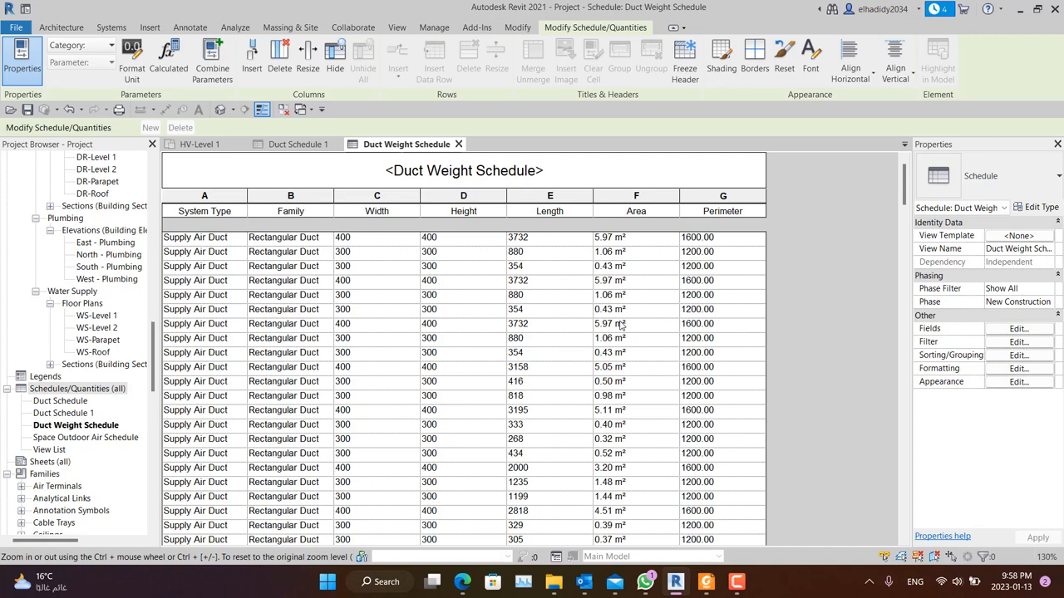
Add another calculated value named Thickness to the schedule fields, with Length as its type
left_click(1001, 330)
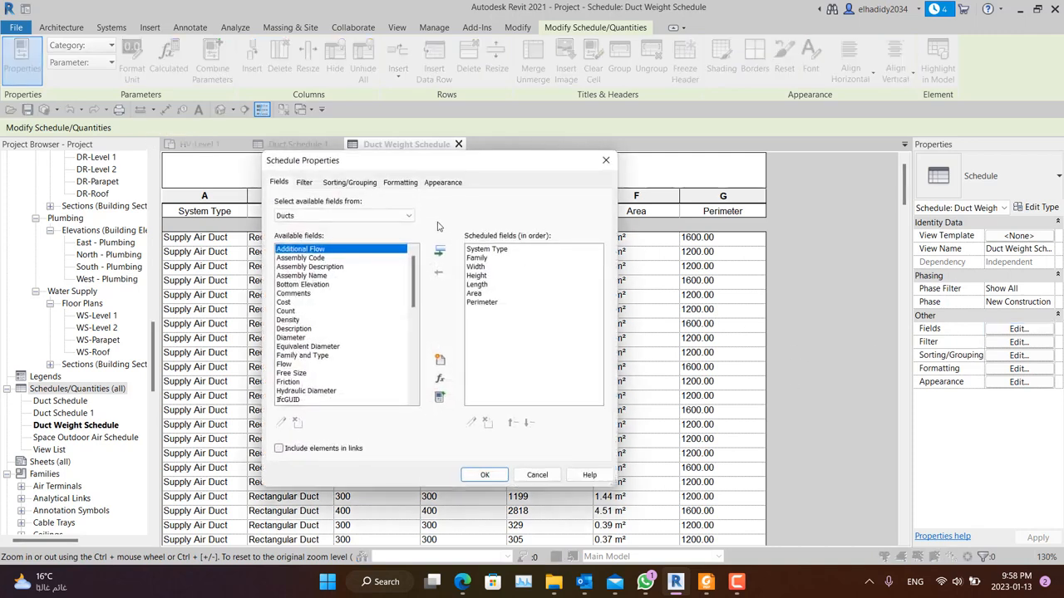
left_click(440, 379)
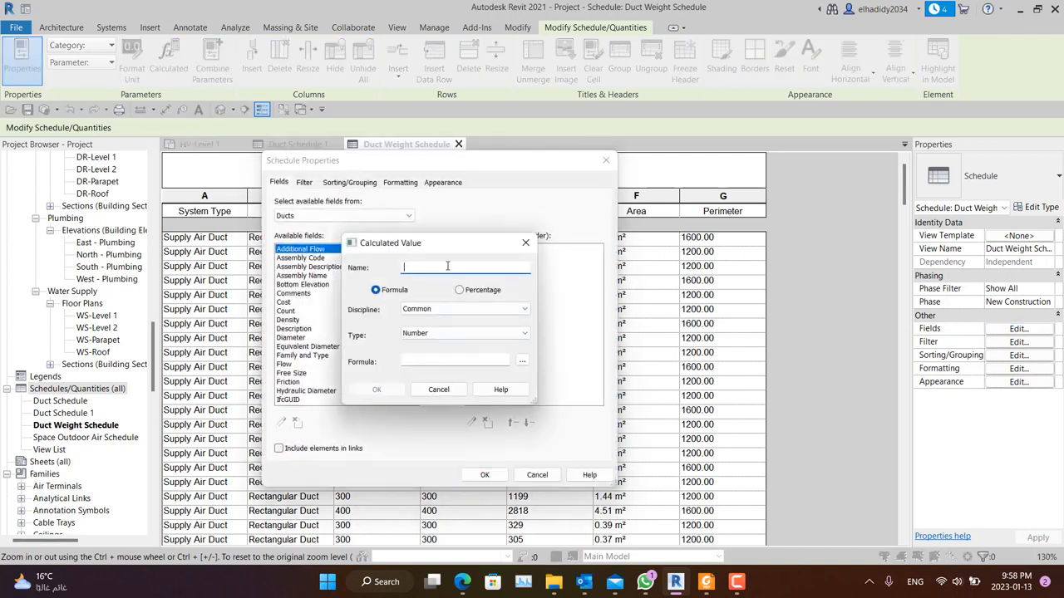
type("Thickness")
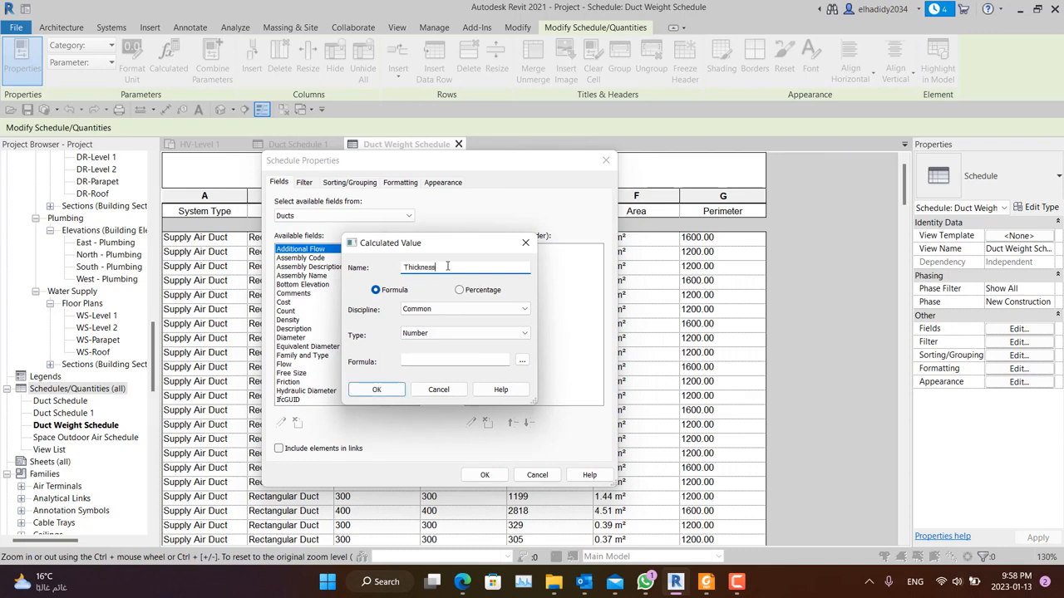
left_click(445, 333)
left_click(421, 381)
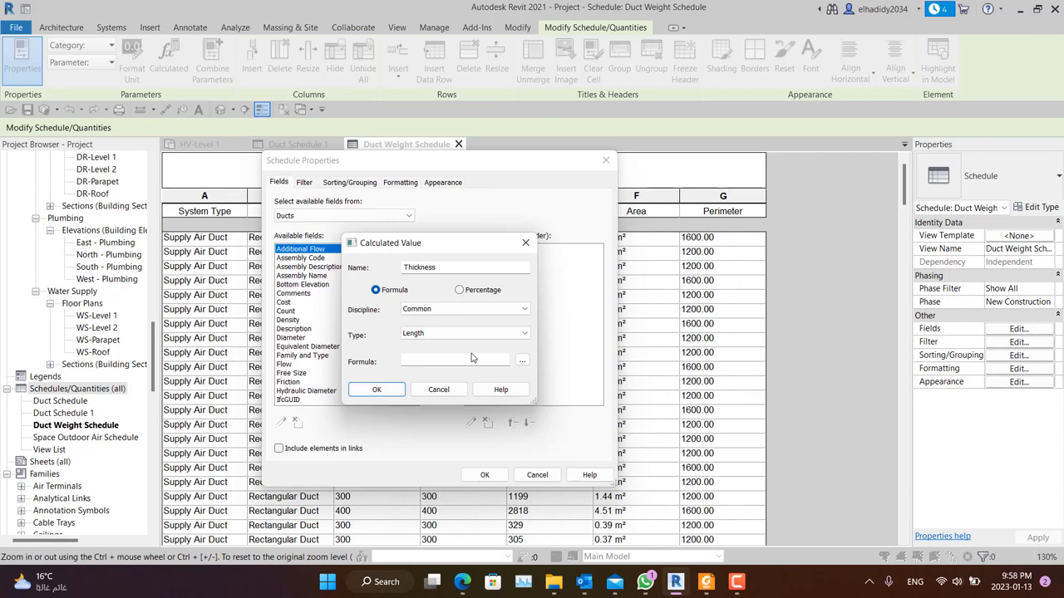
Begin the Thickness formula with if(width<300,0.47, checking the gage 26 thickness in the Foxit PDF Reader table
left_click(464, 358)
type("if")
type("(width<300,")
left_click(705, 573)
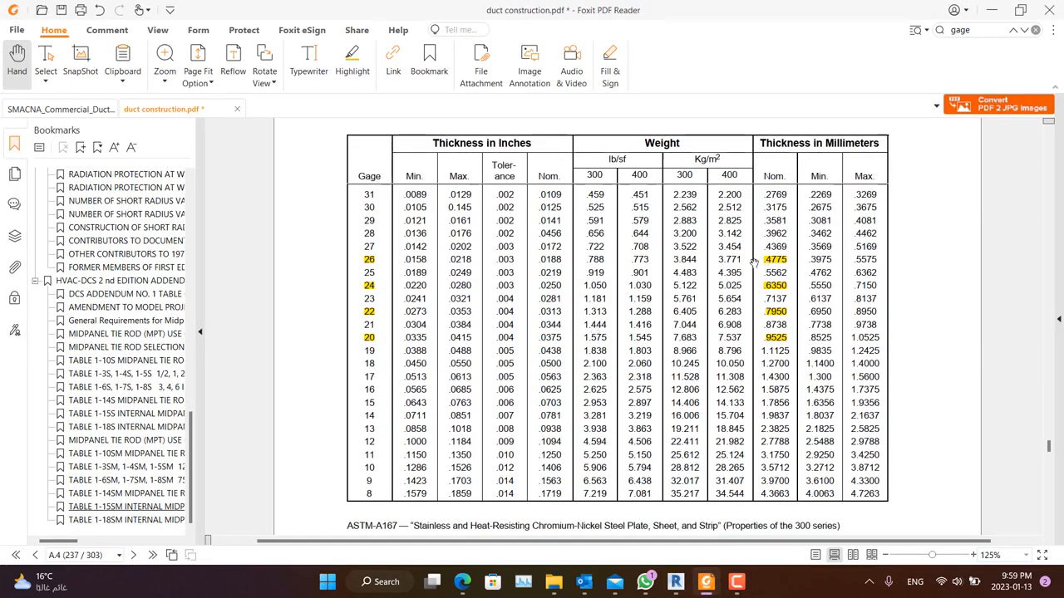
left_click(991, 10)
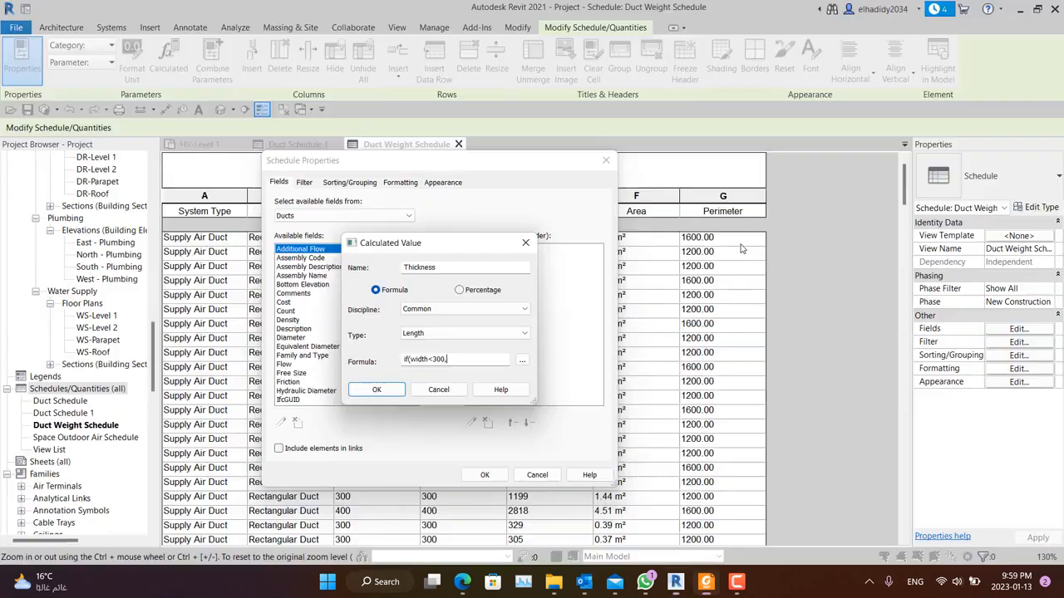
left_click(466, 359)
type("0")
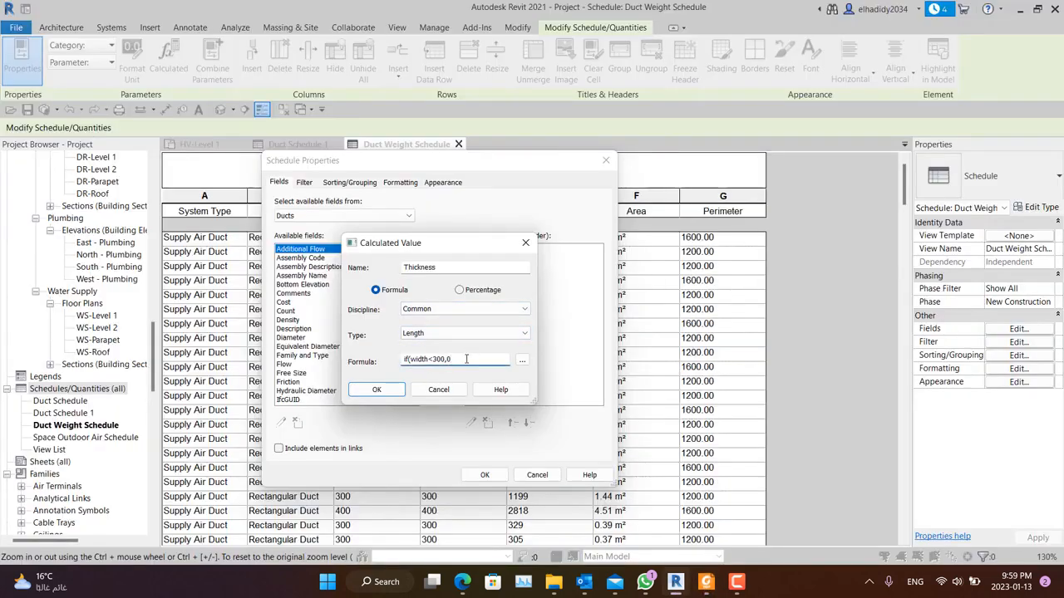
type(".47,")
Append a copy of the first if condition to the Thickness formula and set the copy's width limit to 750
left_click_drag(465, 359, 403, 359)
key("ctrl+c")
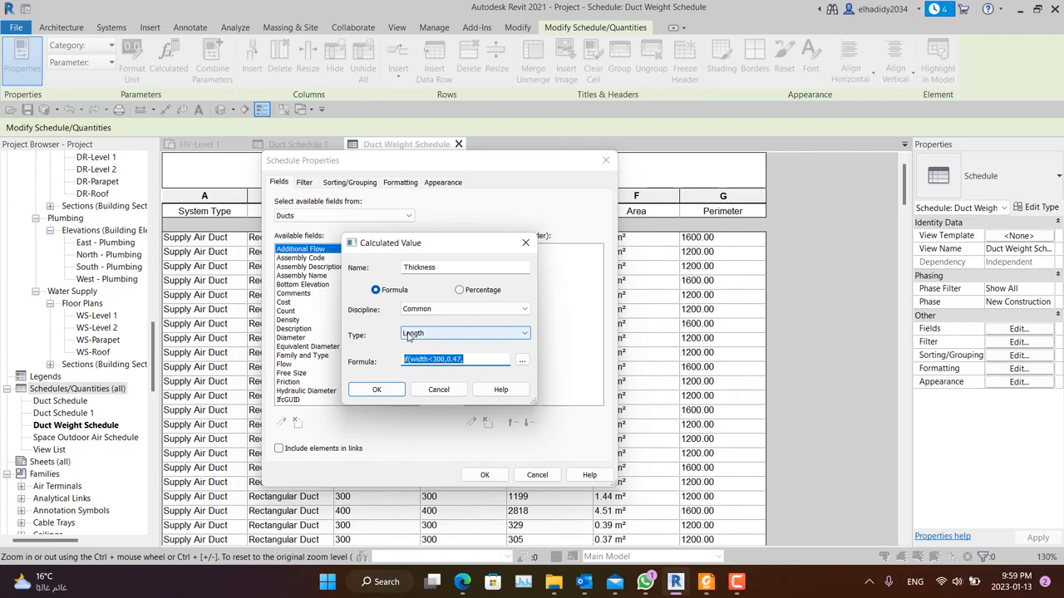
left_click(478, 359)
key("ctrl+v")
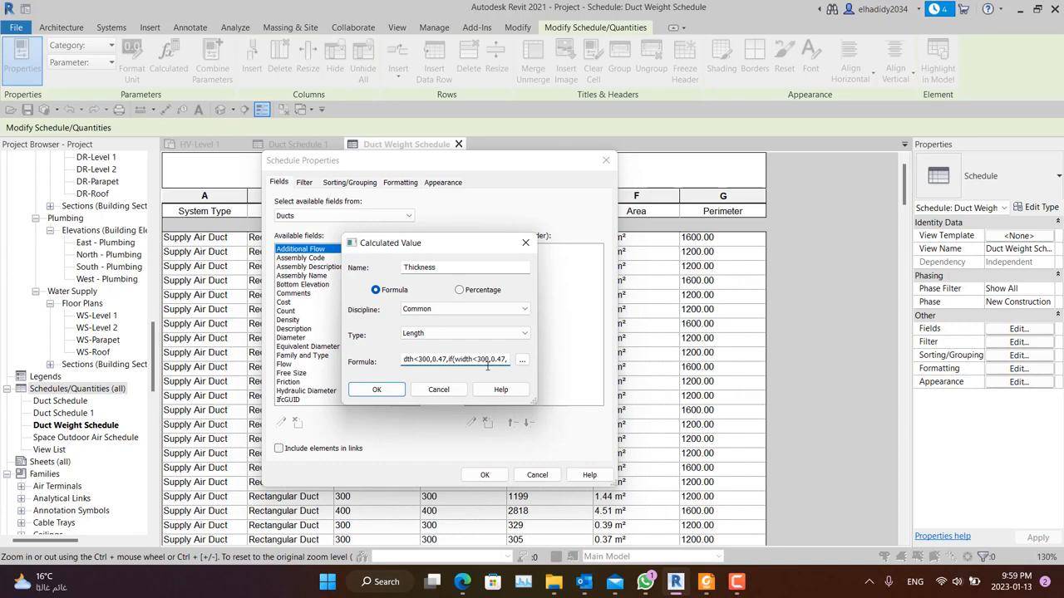
key("BackSpace")
key("BackSpace")
type("75")
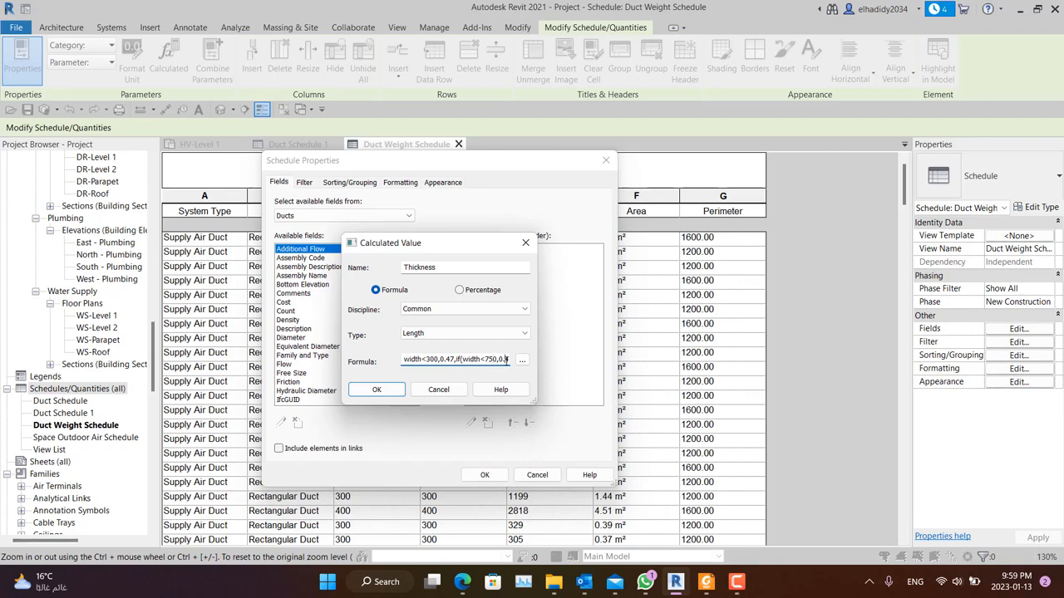
Set the second condition's thickness to 0.64, checking the nominal millimetre thickness of gage 24 in the Foxit PDF Reader table
left_click(505, 359)
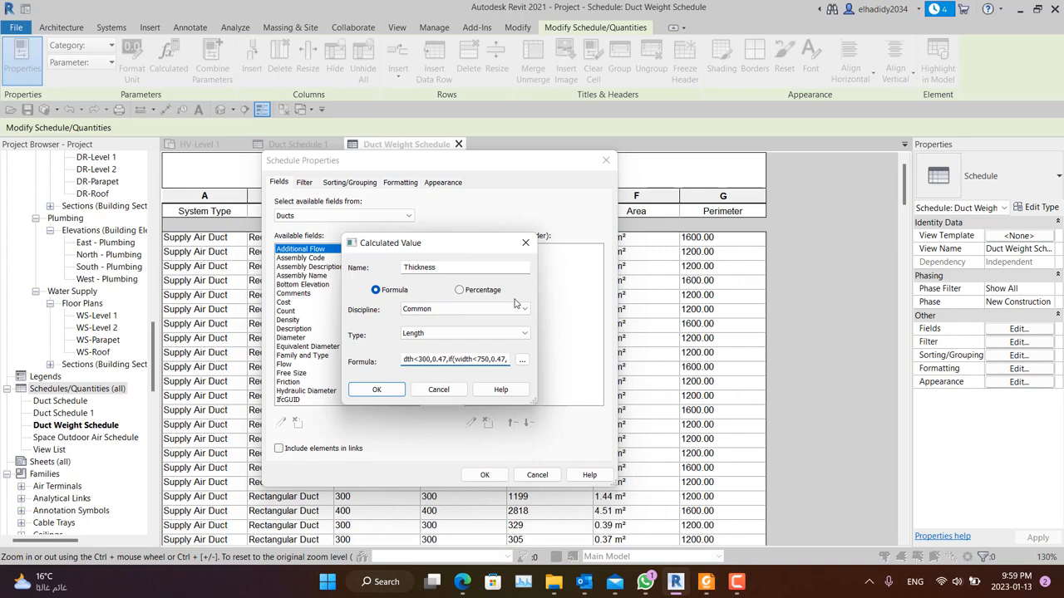
left_click(707, 581)
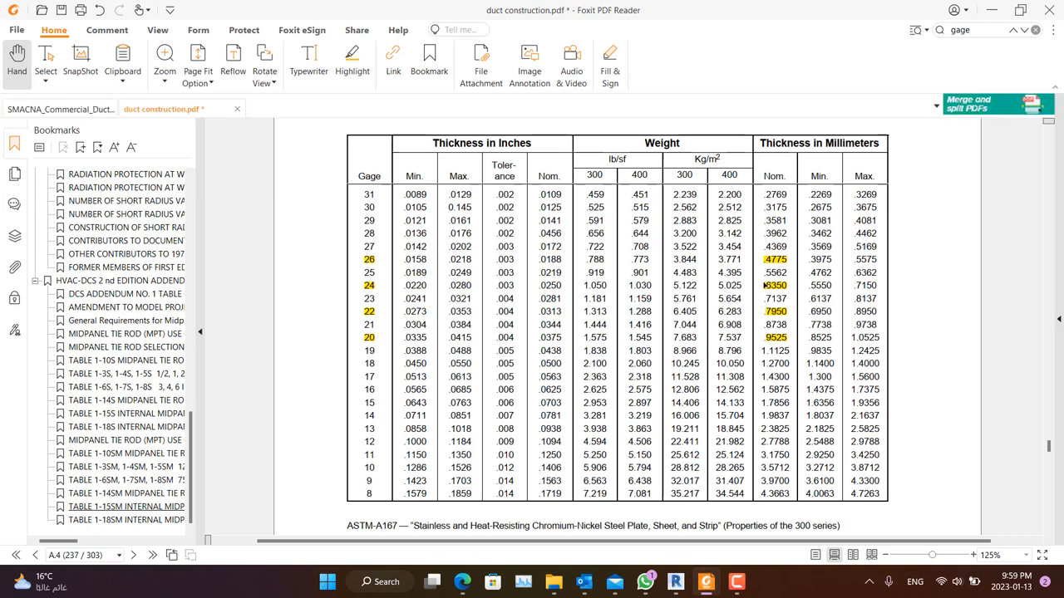
left_click(991, 10)
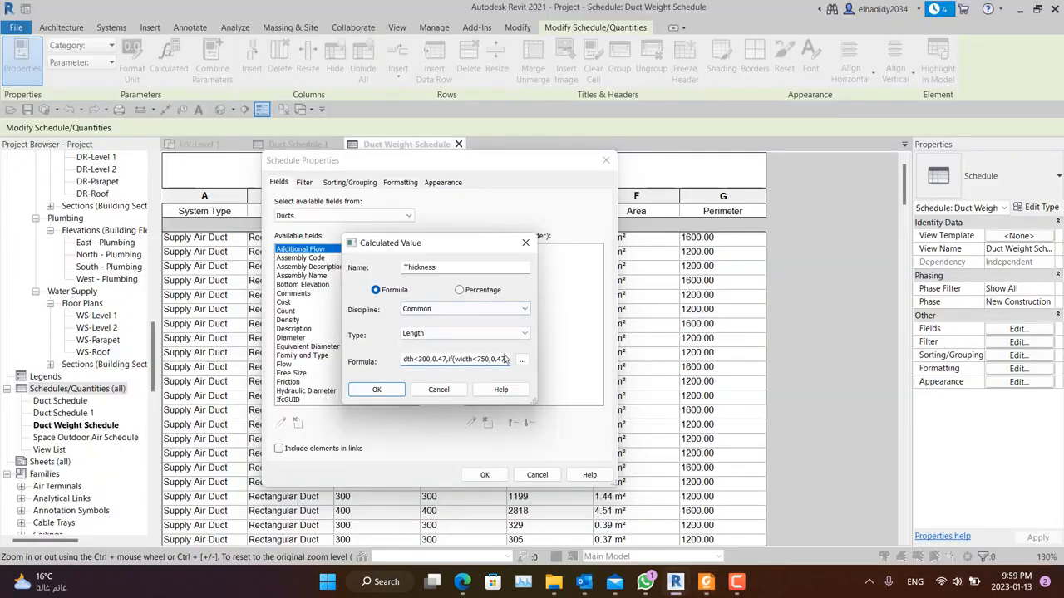
key("BackSpace")
key("BackSpace")
type("64,")
Append a third if condition to the Thickness formula from the copied text, with a width limit of 1350
key("ctrl+v")
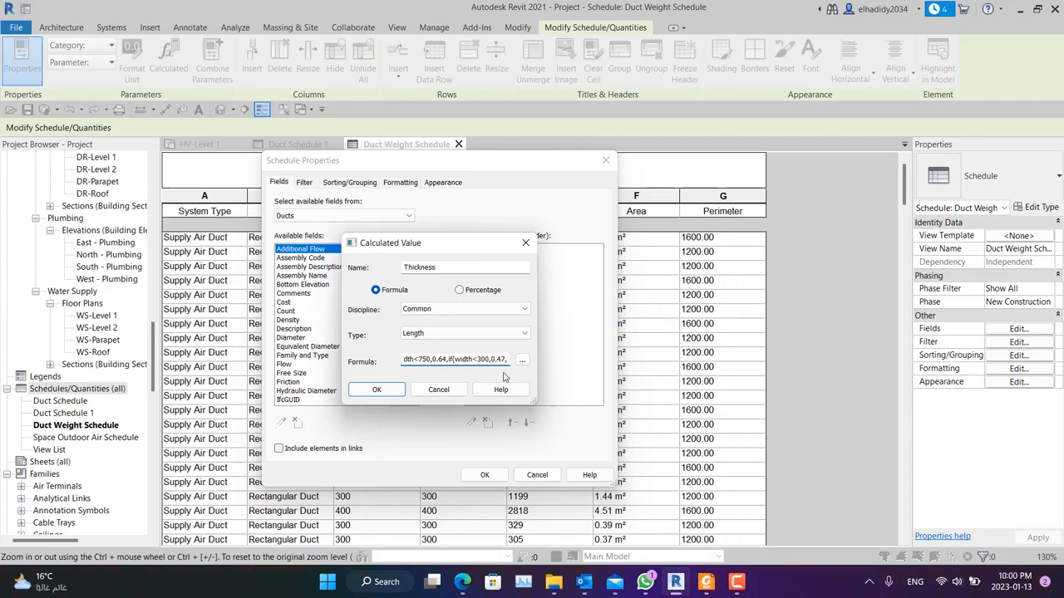
key("Left")
key("Left")
key("Left")
key("Left")
key("Left")
key("Left")
key("Left")
key("BackSpace")
key("BackSpace")
type("1350,")
Set the third condition's thickness to 0.79, checking the nominal thickness of gage 22 in the Foxit PDF Reader table
left_click(706, 582)
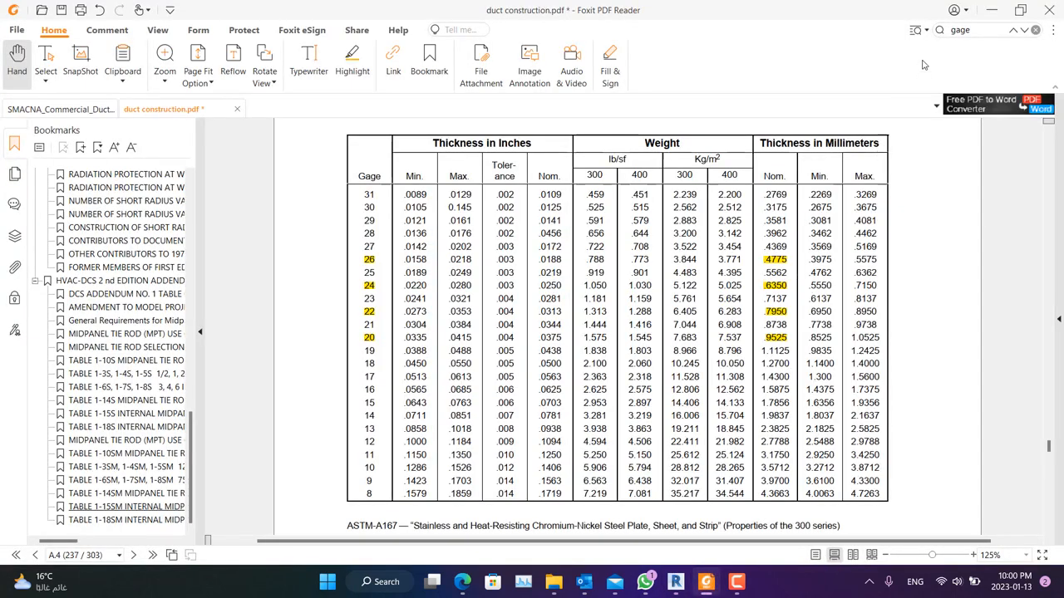
left_click(988, 9)
key("BackSpace")
key("BackSpace")
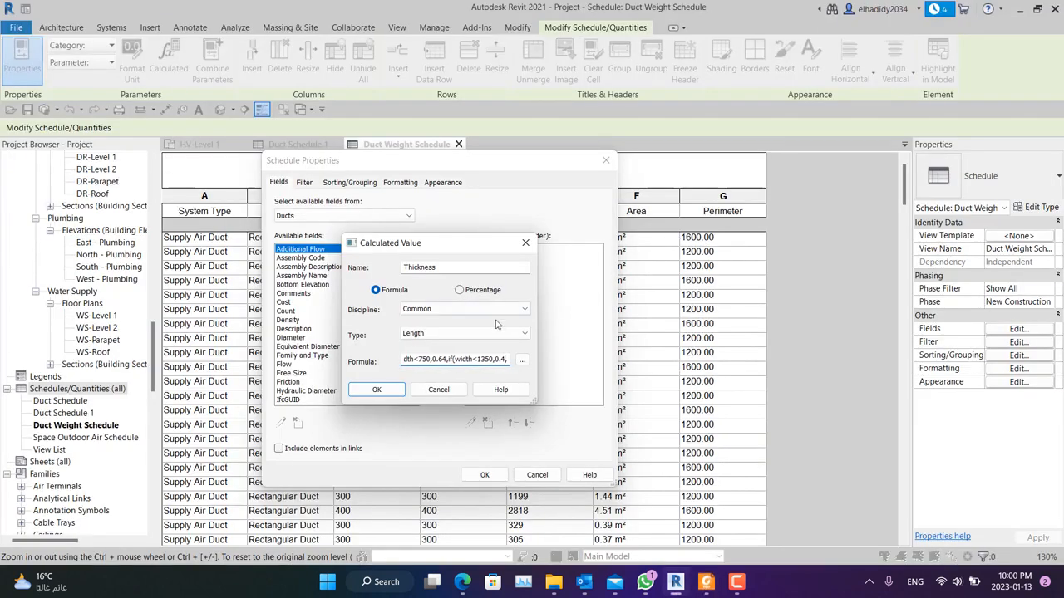
key("BackSpace")
type("79")
Append a fourth copied condition to the Thickness formula and change its test to width>1350
key("ctrl+v")
left_click(479, 362)
key("BackSpace")
type(">1")
key("Right")
key("Right")
key("BackSpace")
type("5")
Set the fourth condition's thickness to 0.95, checking gage 20 in the Foxit PDF Reader table, and add 0 as the fallback value
key("Right")
key("Right")
key("Right")
key("Right")
key("Right")
key("Right")
key("BackSpace")
key("BackSpace")
type("95")
key("alt+Tab")
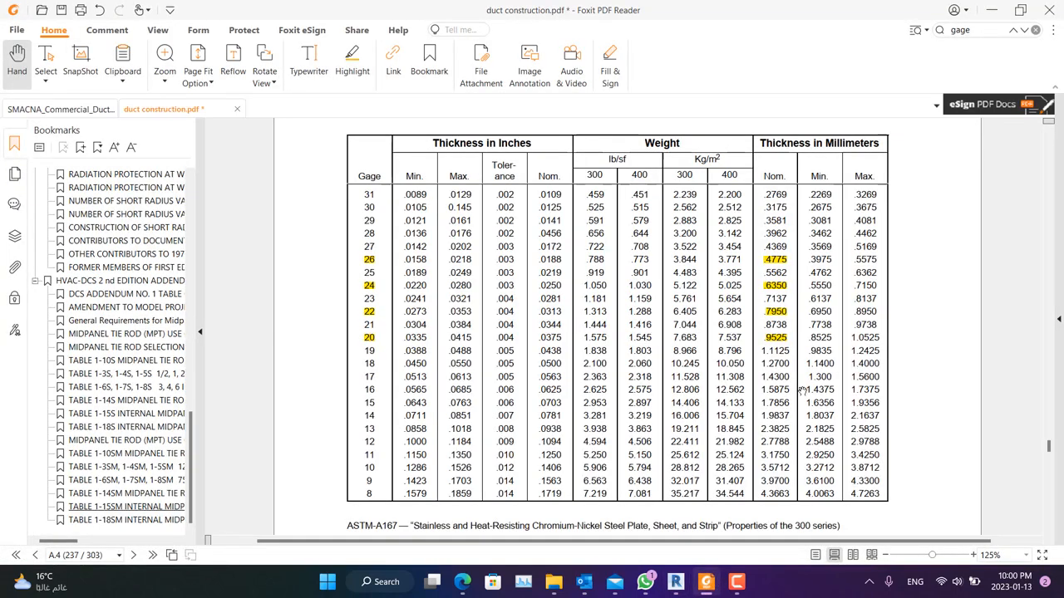
key("alt+Tab")
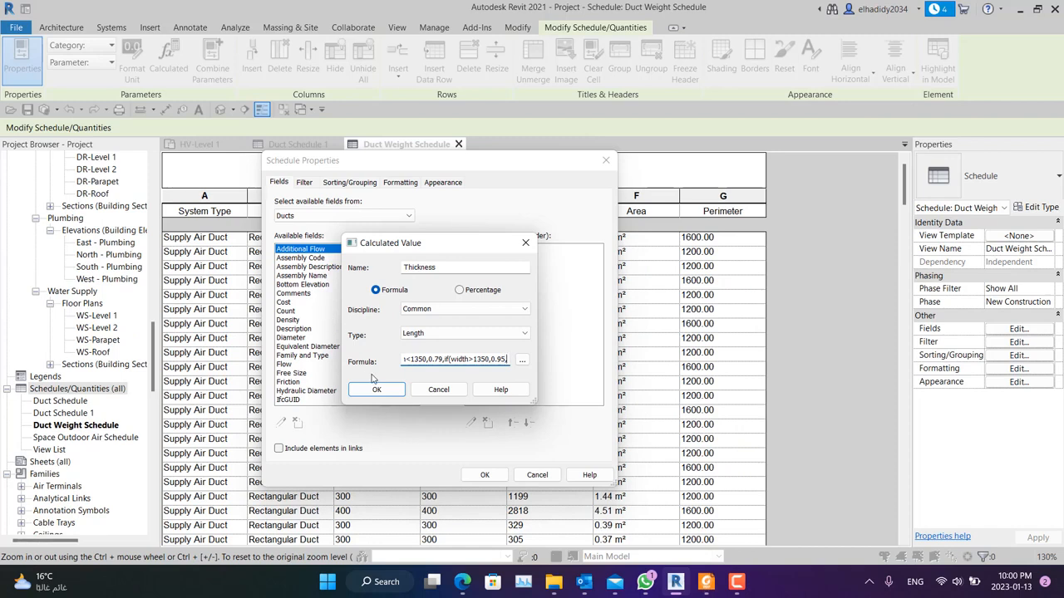
type("0")
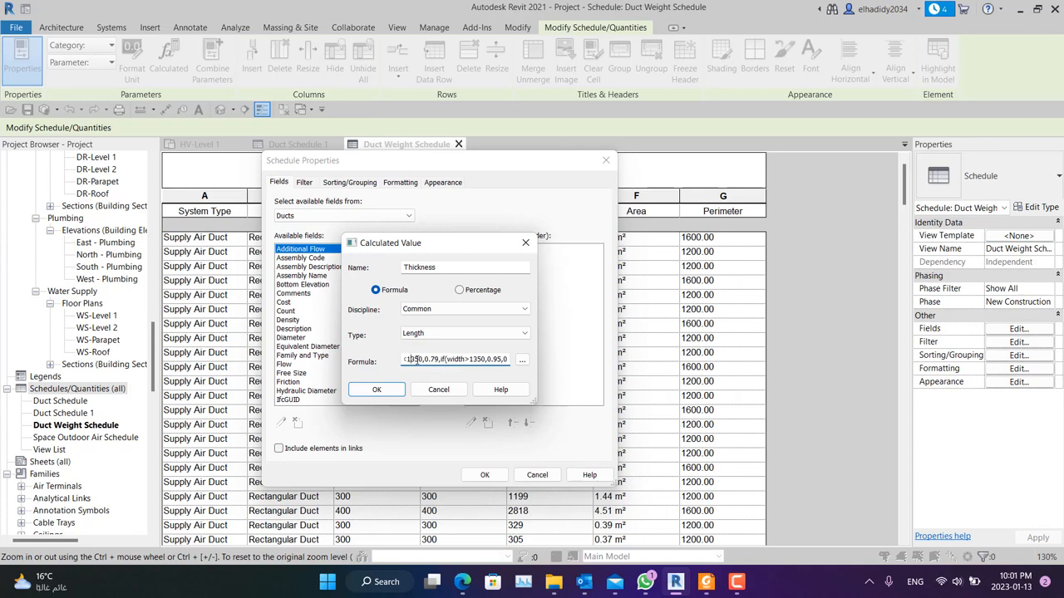
Examine the width conditions and thickness values along the whole Thickness formula, then return to its end
key("Left")
key("Left")
key("Left")
key("Left")
key("Left")
key("Left")
key("Left")
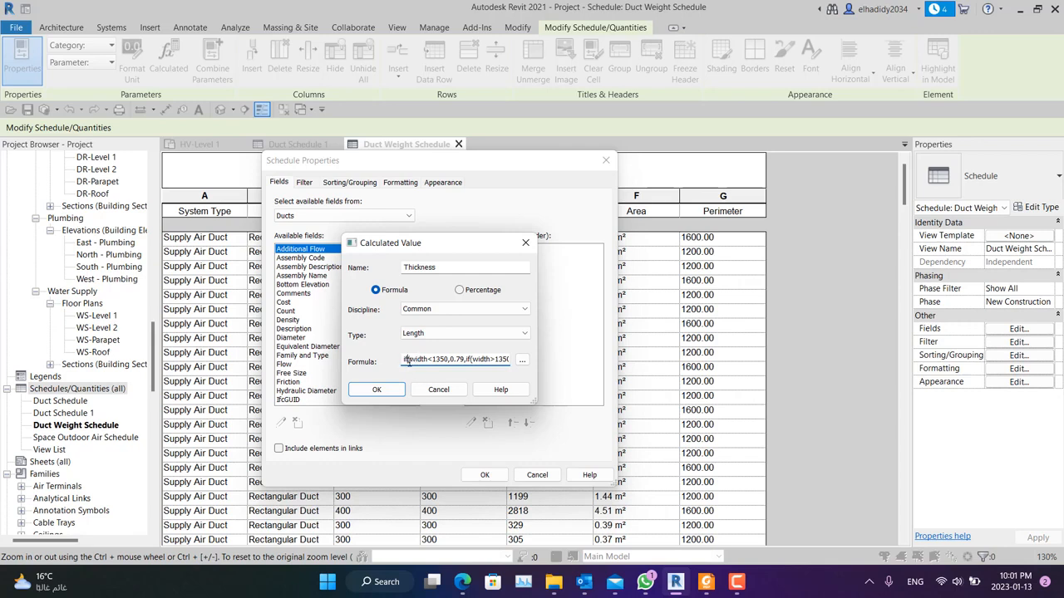
key("Left")
key("Left")
key("Left")
key("Left")
key("Left")
key("Left")
key("Left")
key("Left")
key("Left")
key("Left")
key("Left")
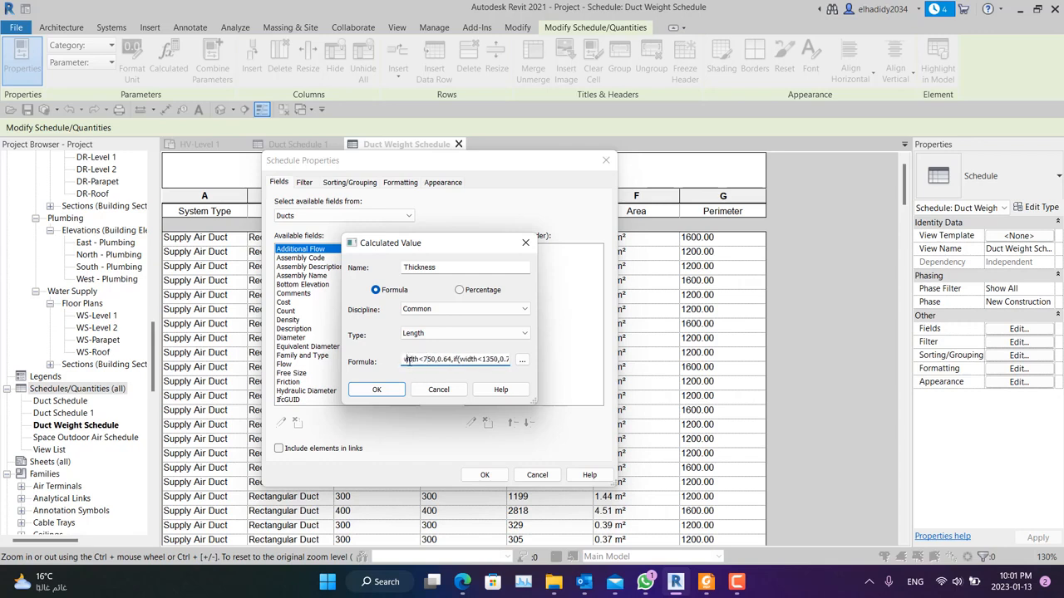
key("Left")
key("Left")
key("Left")
key("Left")
key("Left")
key("Left")
key("Left")
key("Left")
key("Left")
key("Left")
key("Left")
key("Left")
key("Left")
key("Left")
key("Left")
key("Left")
key("Left")
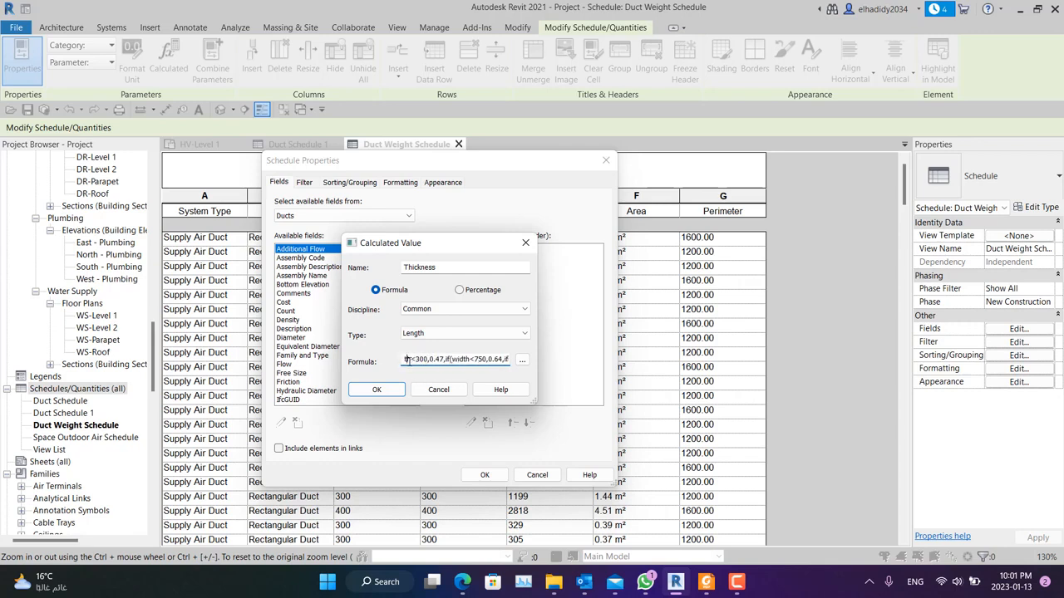
left_click(508, 359)
key("Right")
key("Right")
key("Right")
key("Right")
key("Right")
key("Right")
key("Right")
key("Right")
key("Right")
key("Right")
key("Right")
key("Right")
key("Right")
key("Right")
key("Right")
key("Right")
key("Right")
key("Right")
key("Right")
key("Right")
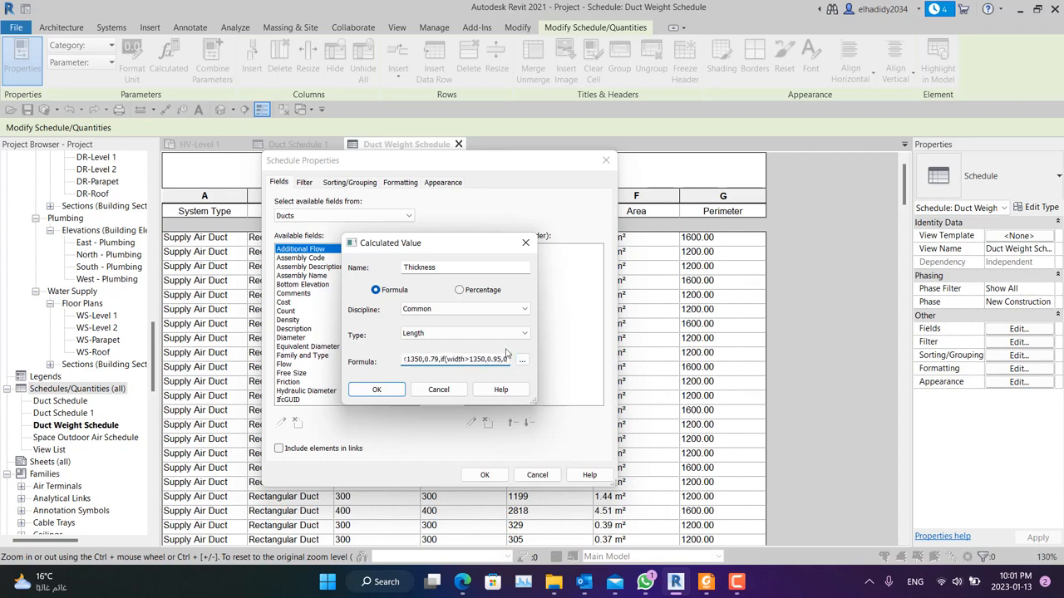
Complete the Thickness formula with four closing parentheses, try to apply it, and return to editing the formula
type(")))))")
left_click(379, 390)
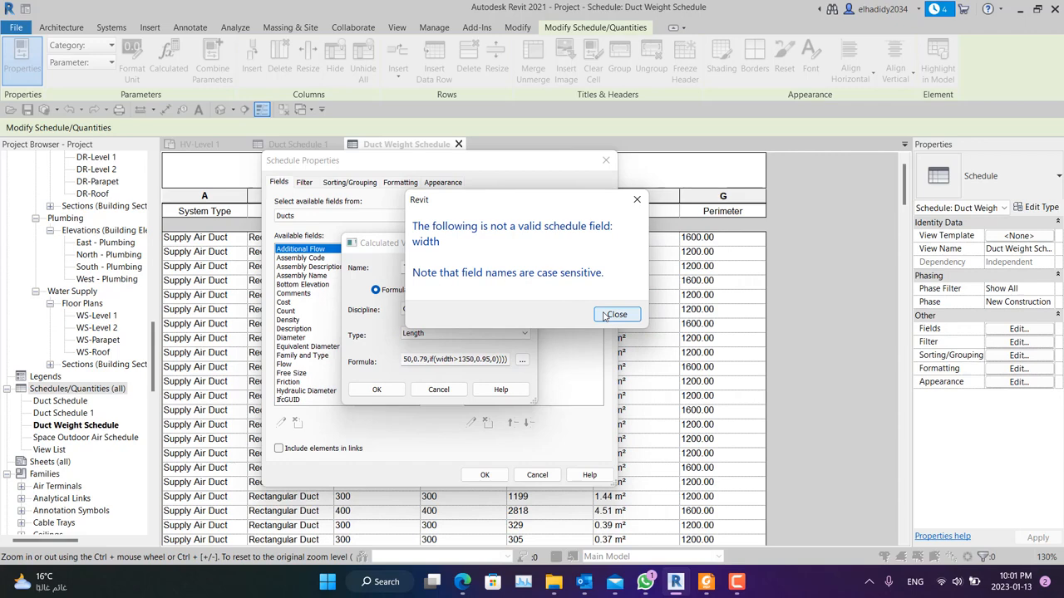
left_click(615, 314)
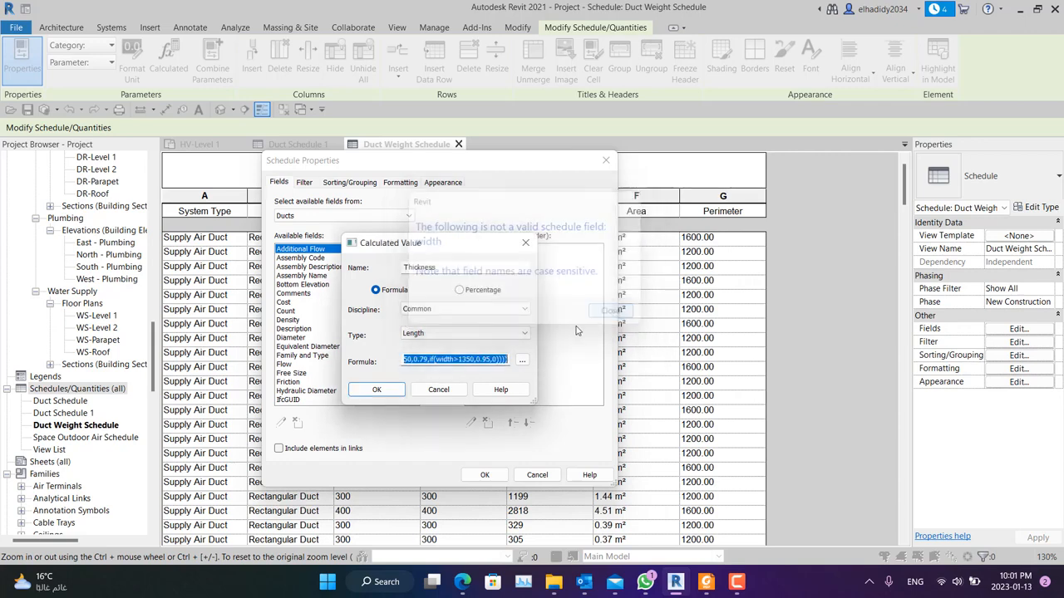
left_click(441, 359)
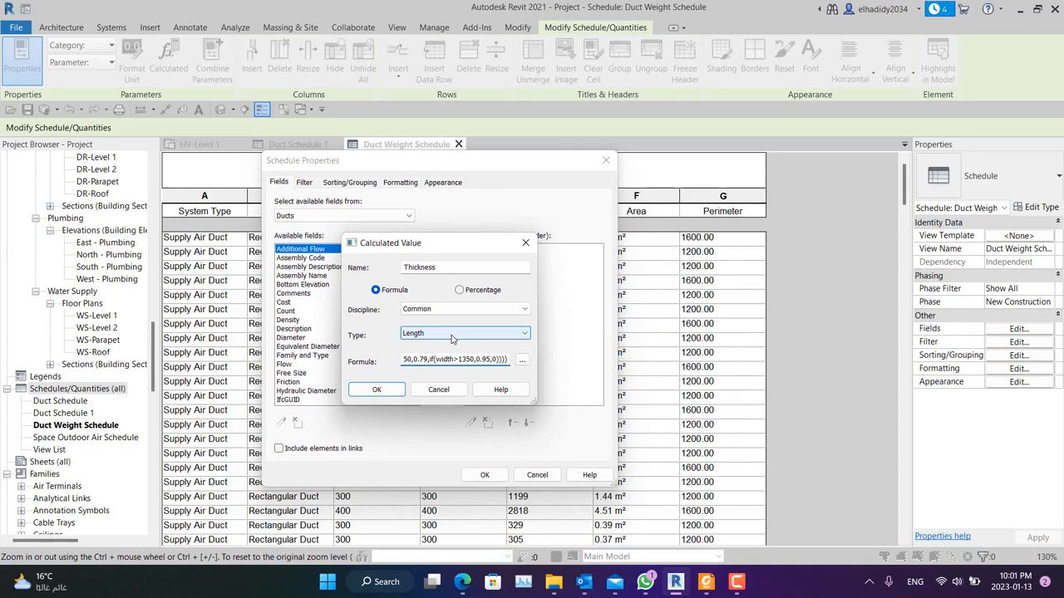
Change width to Width in all four conditions of the Thickness formula and apply the calculated field to the schedule
key("BackSpace")
type("W")
key("Left")
key("Left")
key("Left")
key("Left")
key("Left")
key("Left")
key("Left")
key("Left")
key("Left")
key("Left")
key("Left")
key("Left")
key("Left")
key("Left")
key("Left")
key("Right")
key("Right")
key("BackSpace")
type("W")
key("Left")
key("Left")
key("Left")
key("Left")
key("Left")
key("Left")
key("Left")
key("Left")
key("Left")
key("Left")
key("Left")
key("Left")
key("Left")
key("Left")
key("Left")
key("Left")
key("Left")
key("Left")
key("BackSpace")
type("W")
key("Left")
key("Left")
key("Left")
key("Left")
key("Left")
key("Left")
key("Left")
key("Left")
key("Left")
key("Left")
key("Left")
key("Left")
key("Left")
key("Left")
key("Left")
key("Right")
key("BackSpace")
type("W")
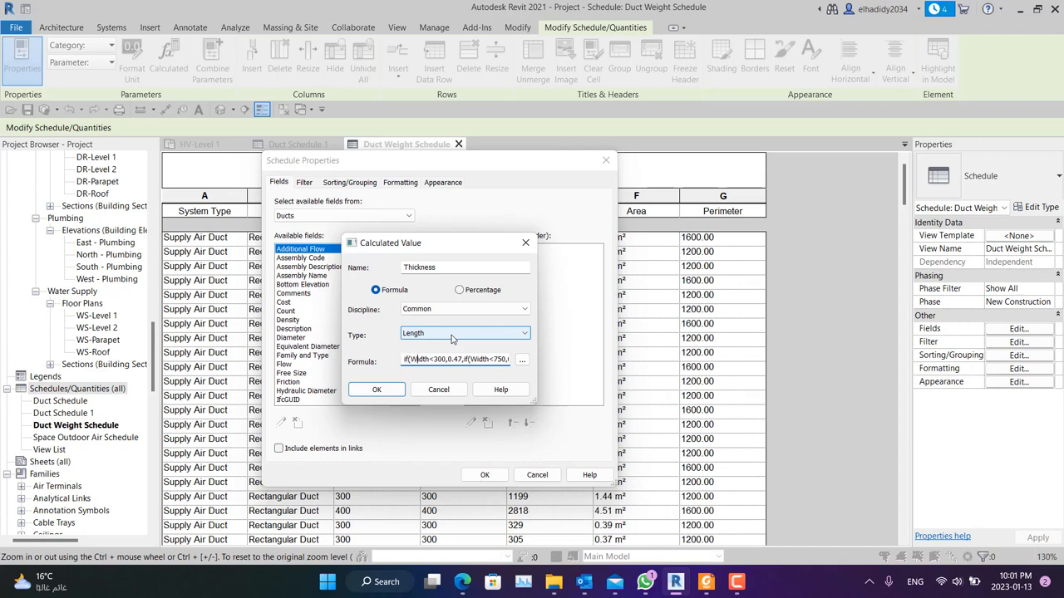
left_click(378, 390)
left_click(482, 475)
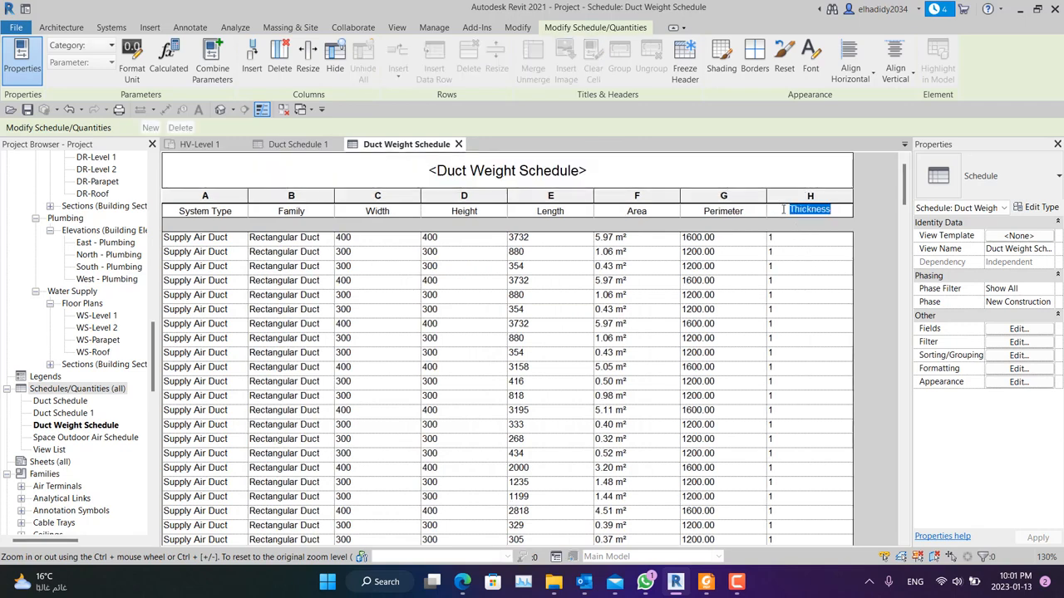
Dismiss the save reminder and format the Thickness column with its own settings: 2 decimal places and the mm unit symbol
left_click(786, 243)
scroll(785, 242, "down", 15)
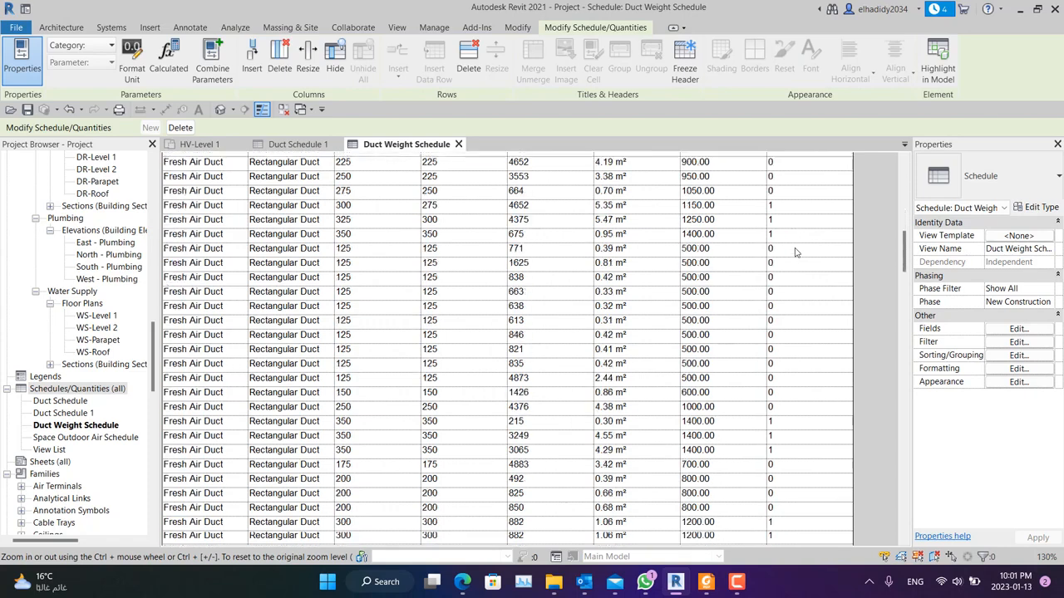
scroll(794, 252, "up", 1)
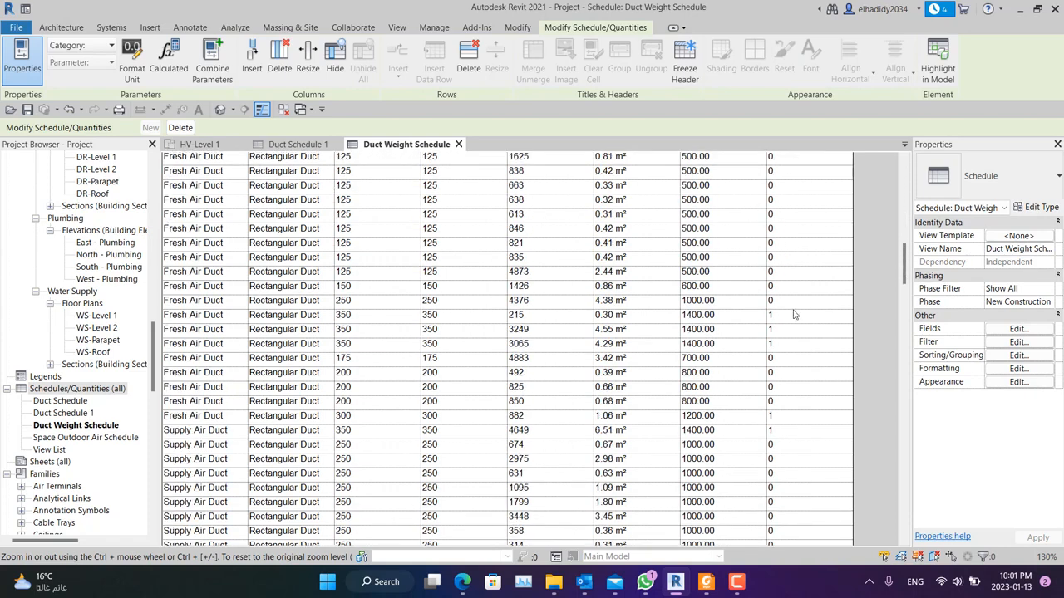
scroll(794, 302, "up", 6)
scroll(793, 302, "up", 5)
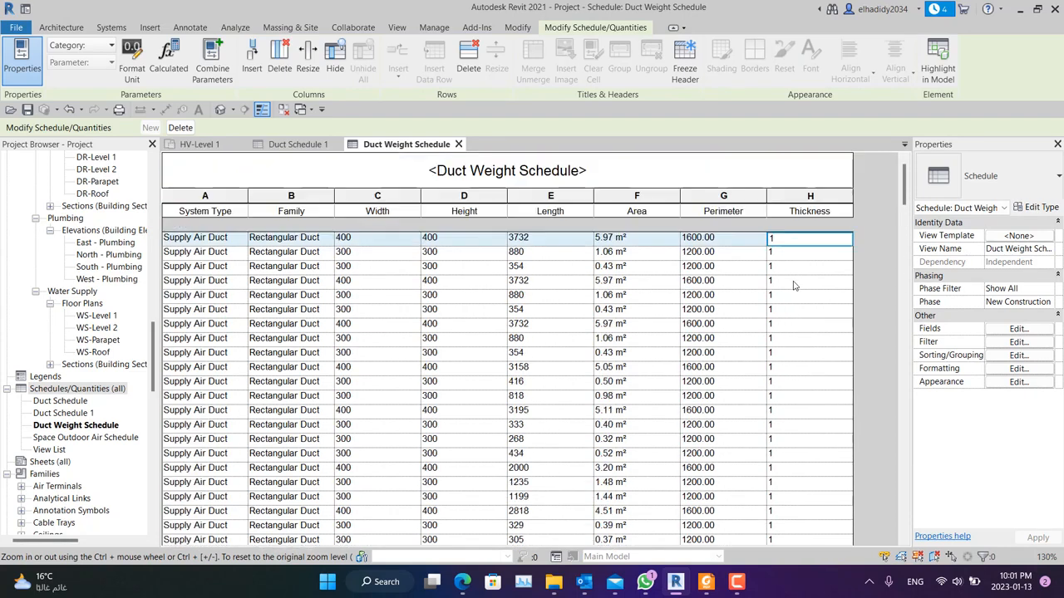
left_click(789, 210)
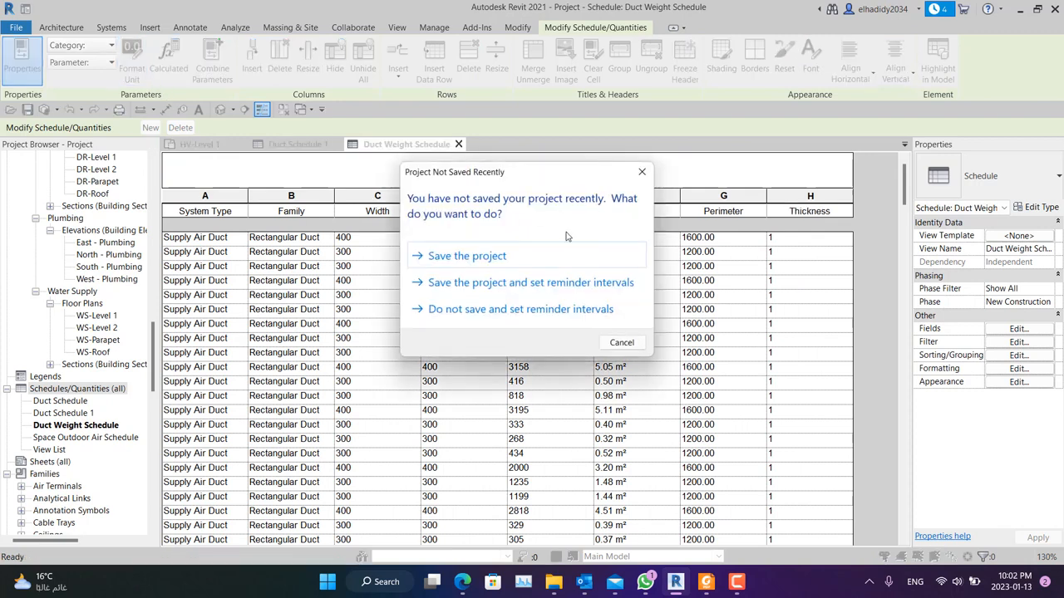
left_click(607, 340)
left_click(592, 197)
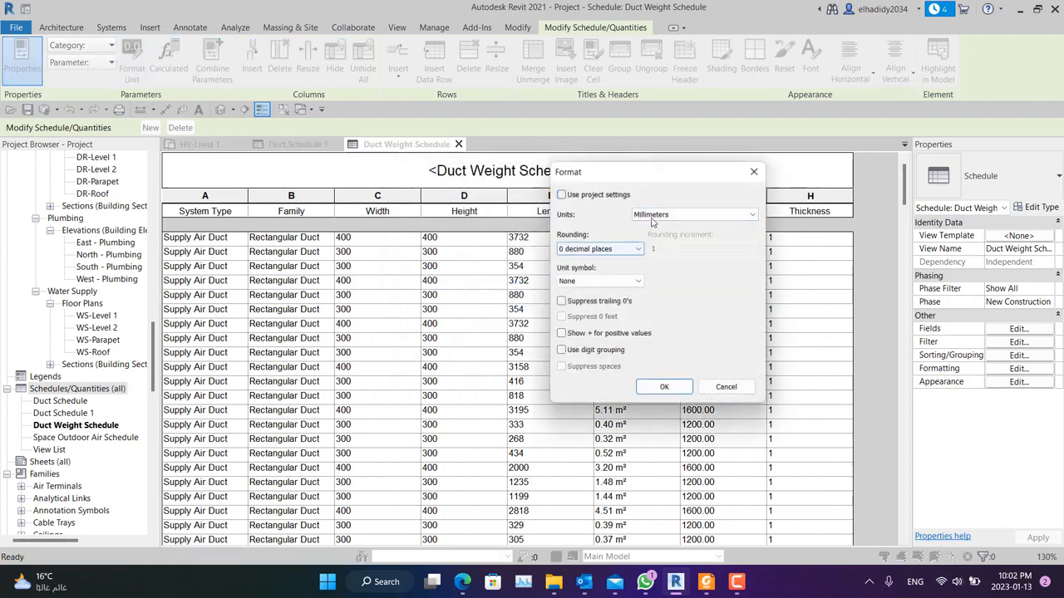
left_click(620, 251)
left_click(585, 306)
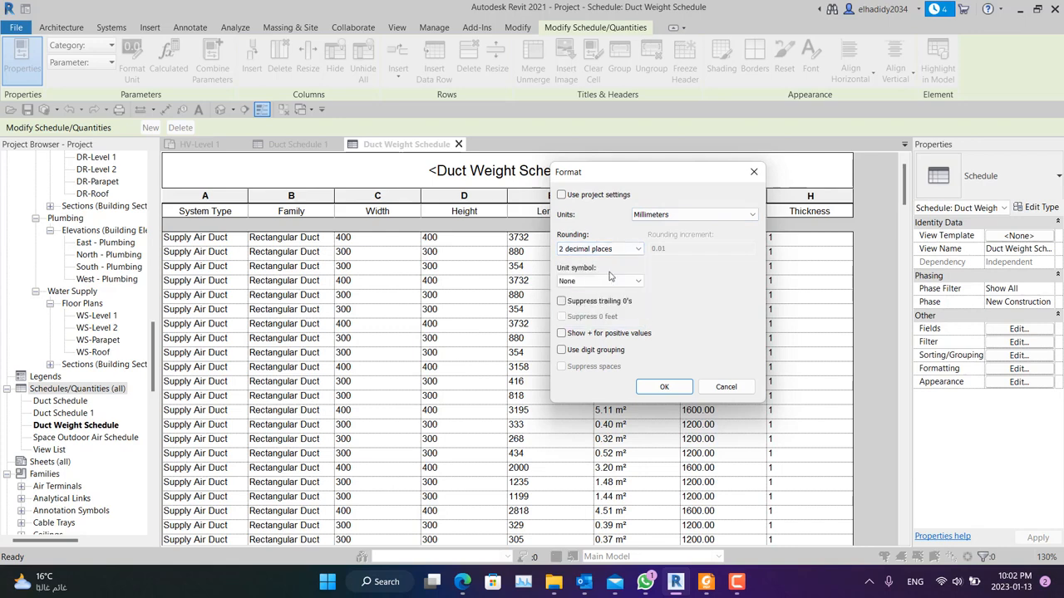
left_click(600, 281)
left_click(594, 302)
left_click(663, 386)
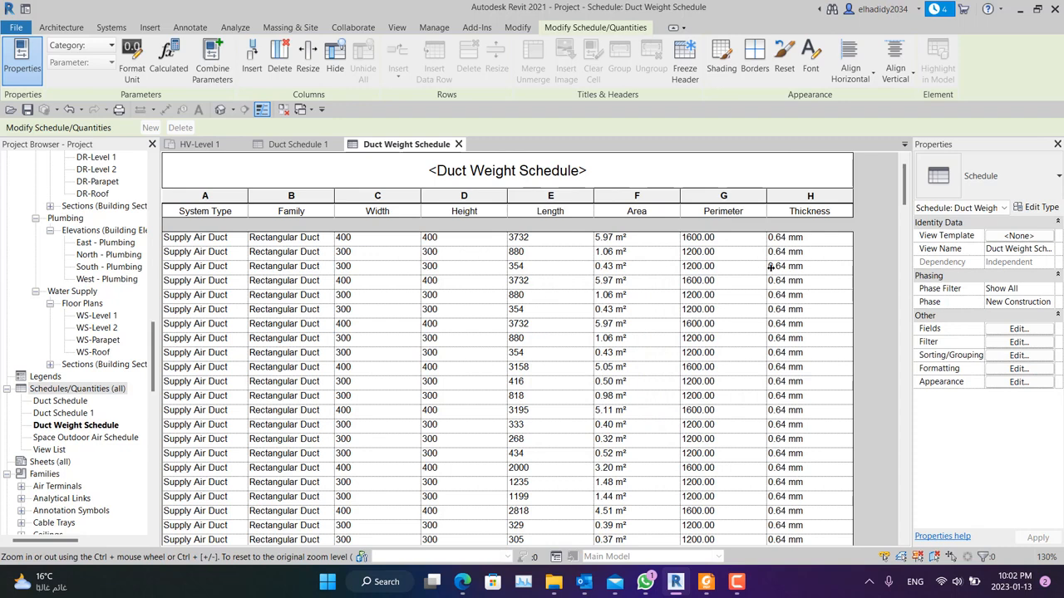
Examine the Thickness values against the duct widths throughout the schedule, including the 800 mm wide duct, and return to its beginning
scroll(781, 243, "down", 1)
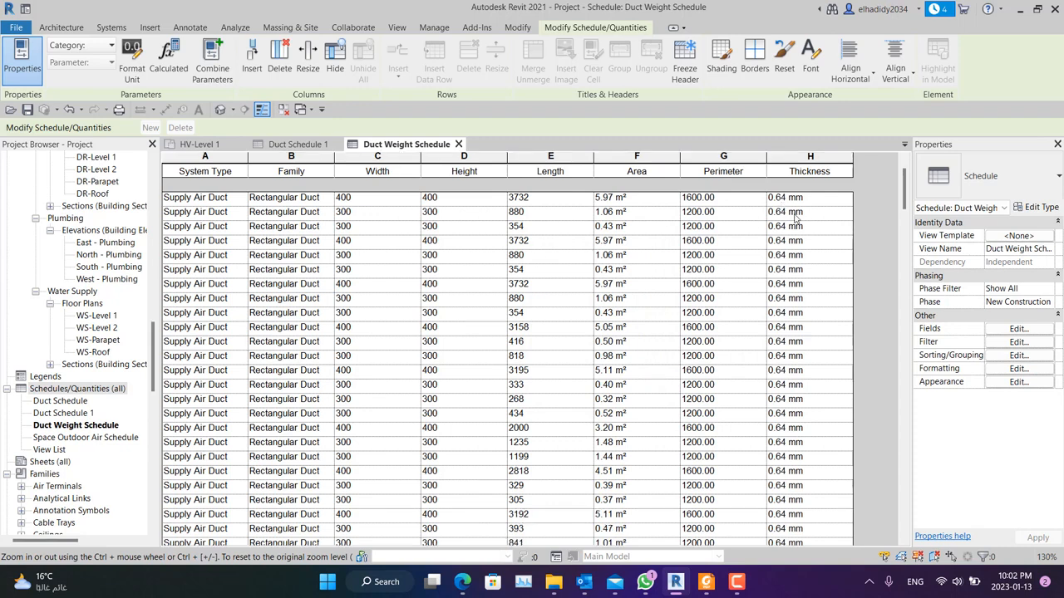
scroll(786, 212, "down", 15)
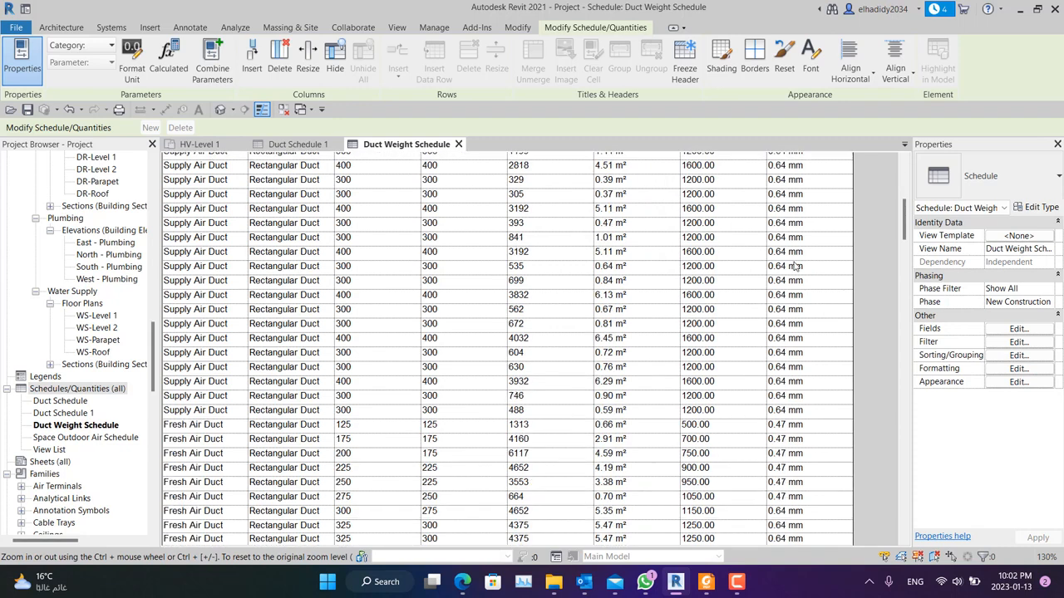
scroll(794, 268, "down", 15)
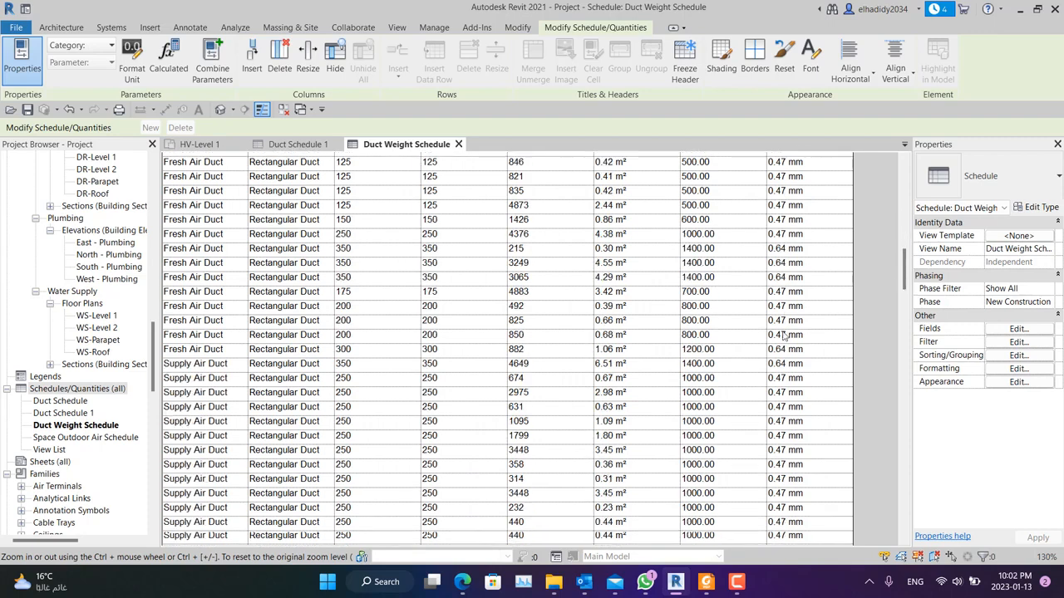
scroll(785, 331, "down", 15)
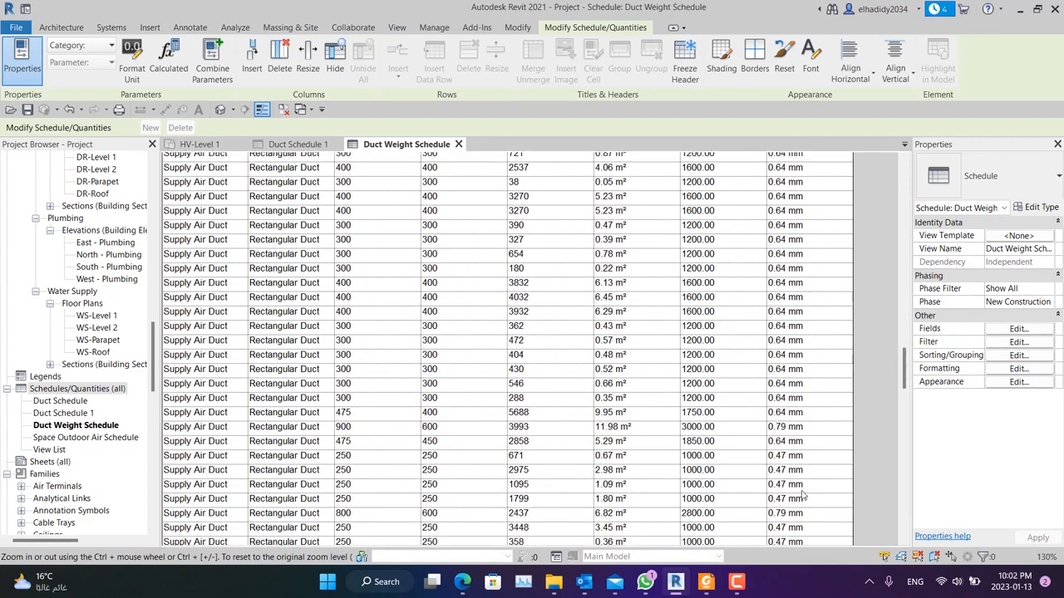
scroll(802, 486, "down", 1)
left_click(796, 474)
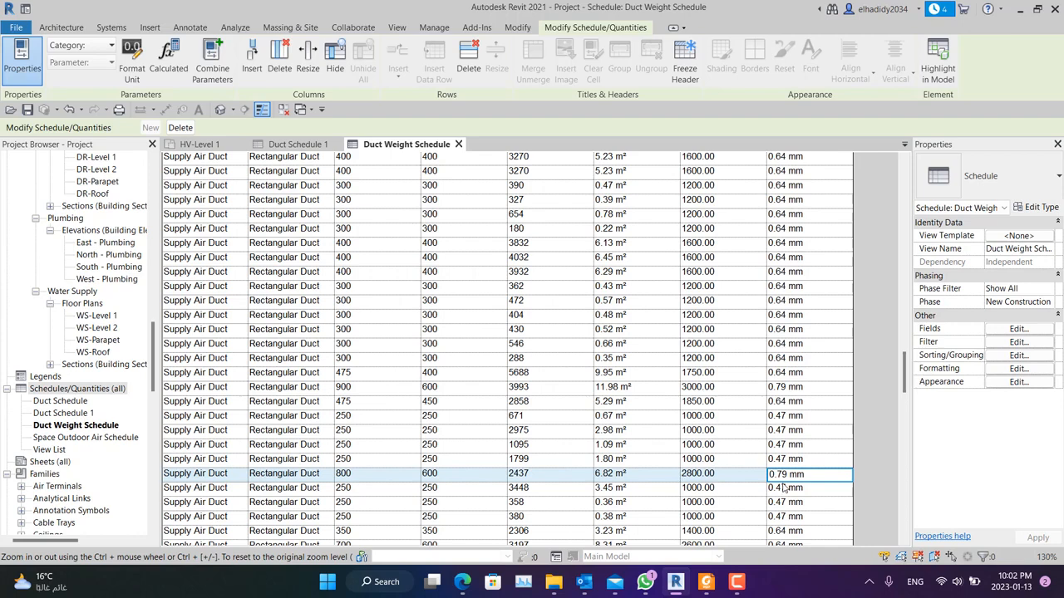
scroll(783, 489, "down", 2)
scroll(781, 401, "down", 10)
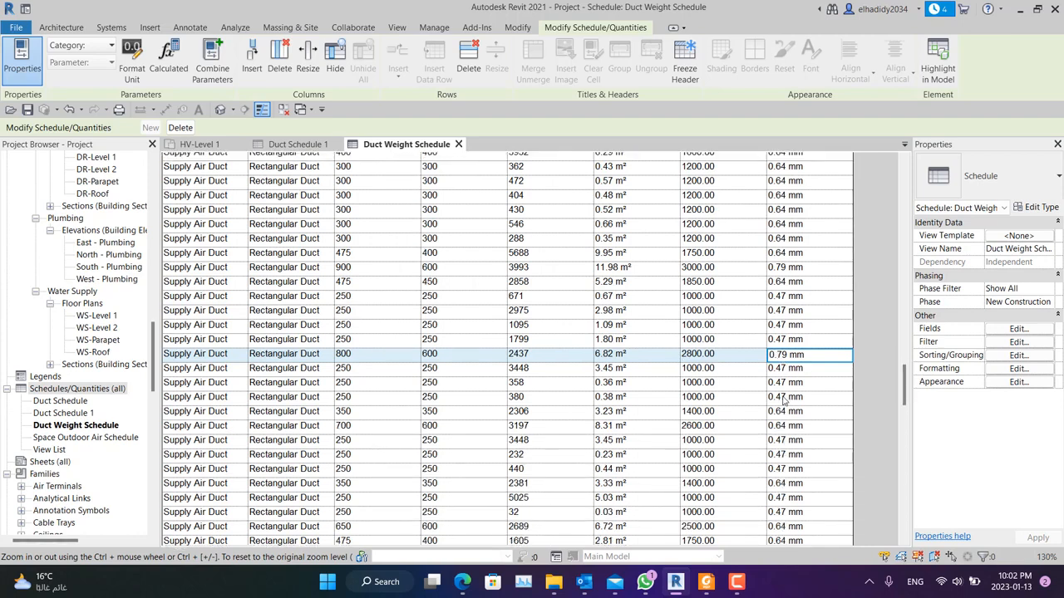
scroll(782, 402, "down", 10)
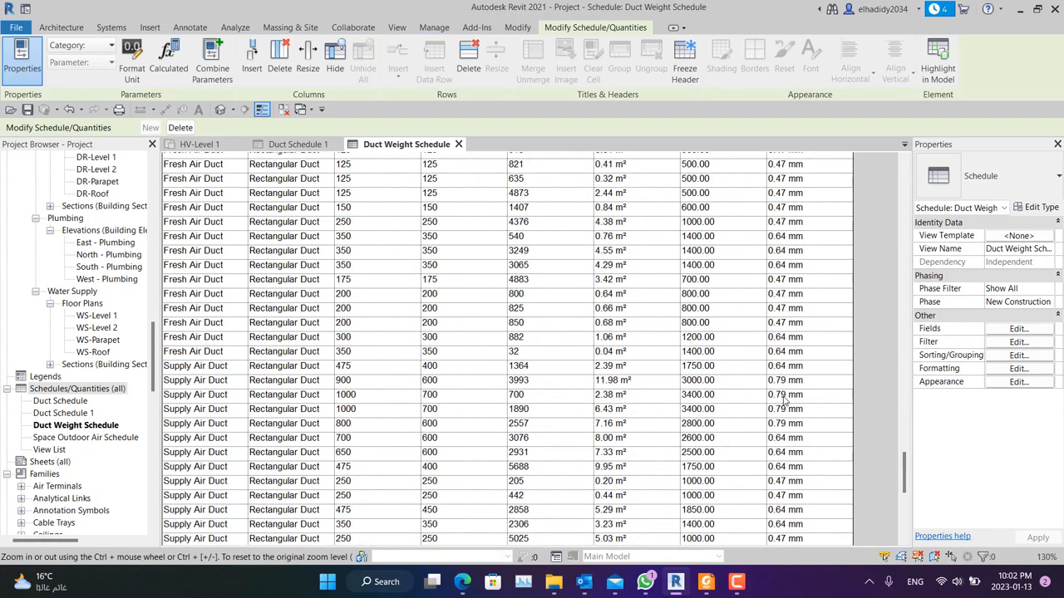
scroll(796, 392, "down", 4)
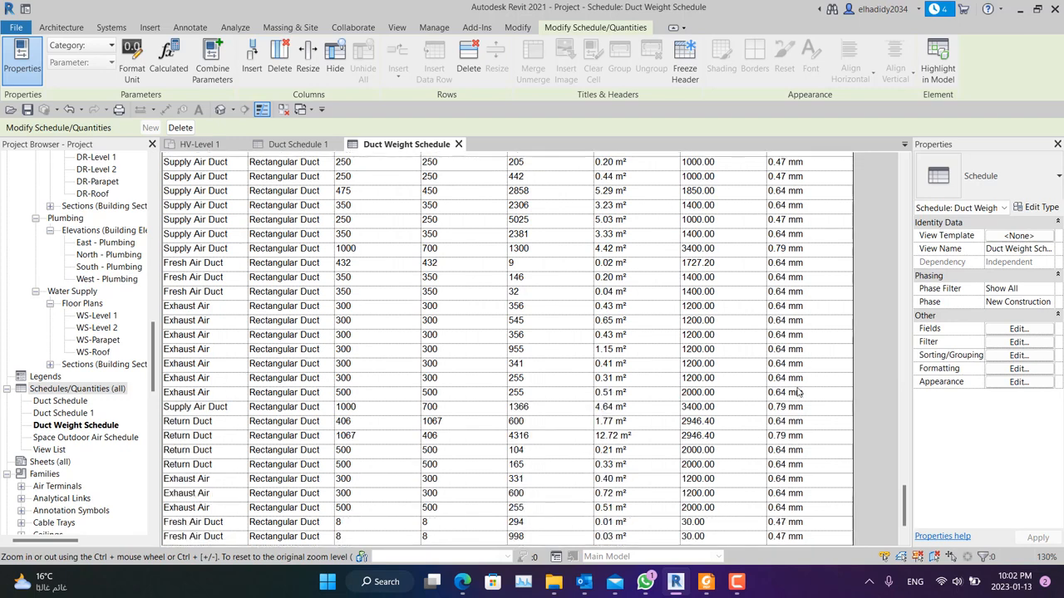
scroll(796, 392, "up", 1)
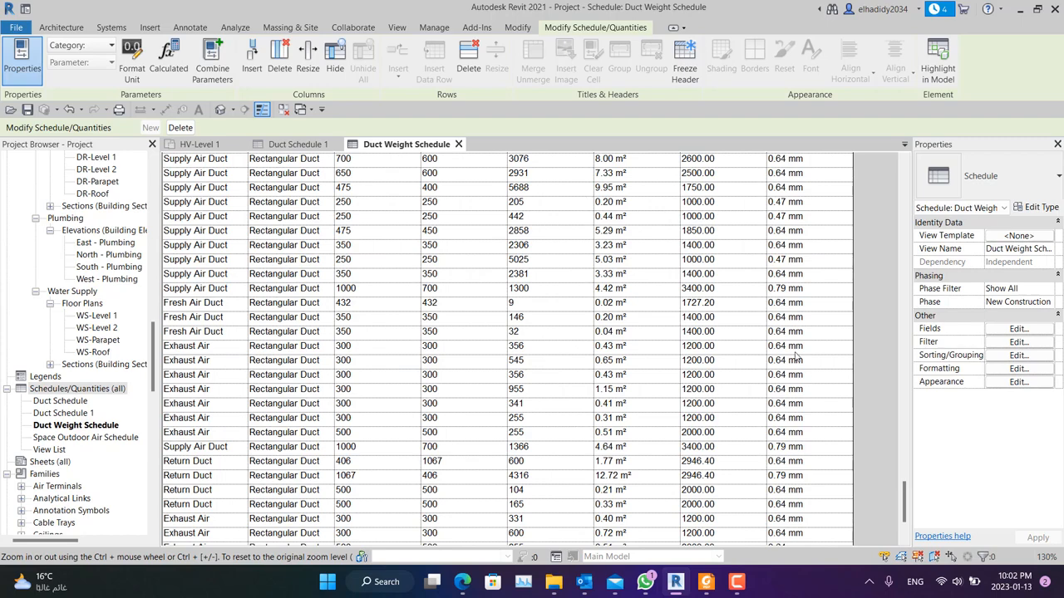
scroll(796, 355, "up", 10)
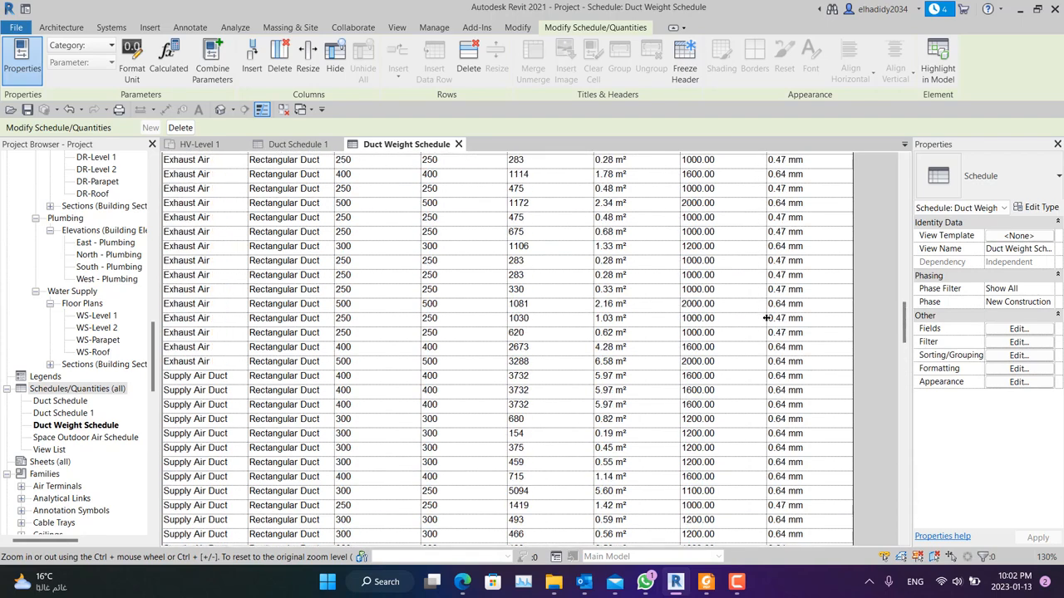
scroll(766, 317, "up", 10)
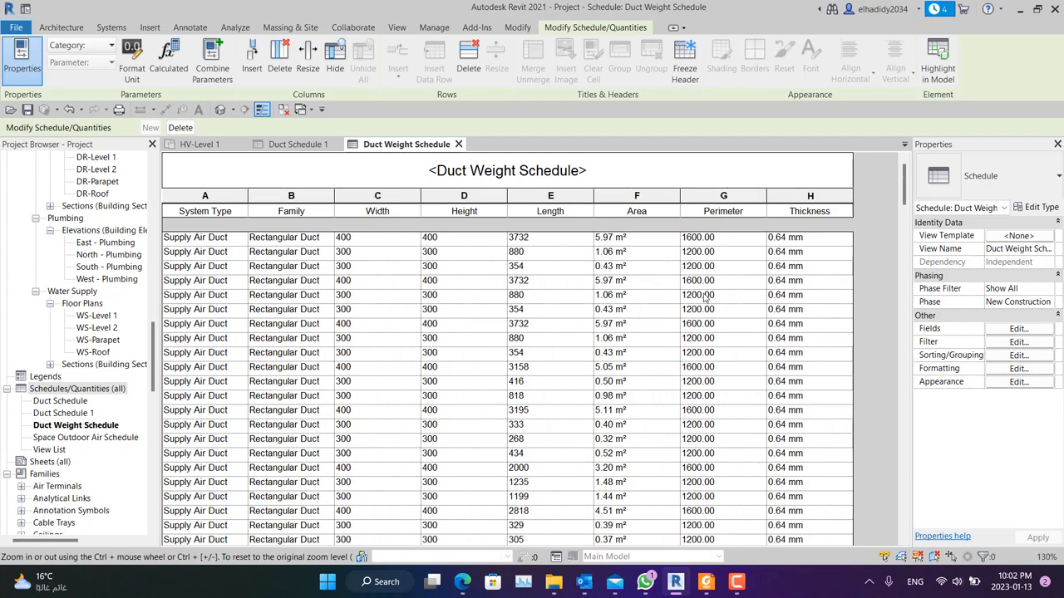
Draw a horizontal 1400 x 500 rectangular return duct about 7200 mm long in the empty area above the building on the HV-Level 1 plan
left_click(199, 143)
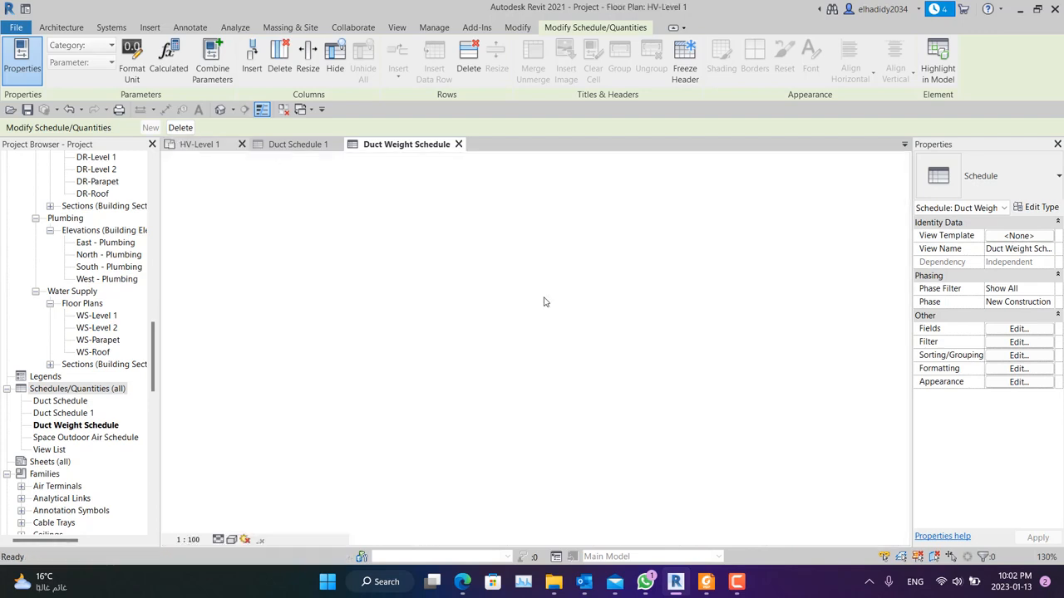
middle_click_drag(569, 191, 595, 329)
scroll(521, 338, "up", 3)
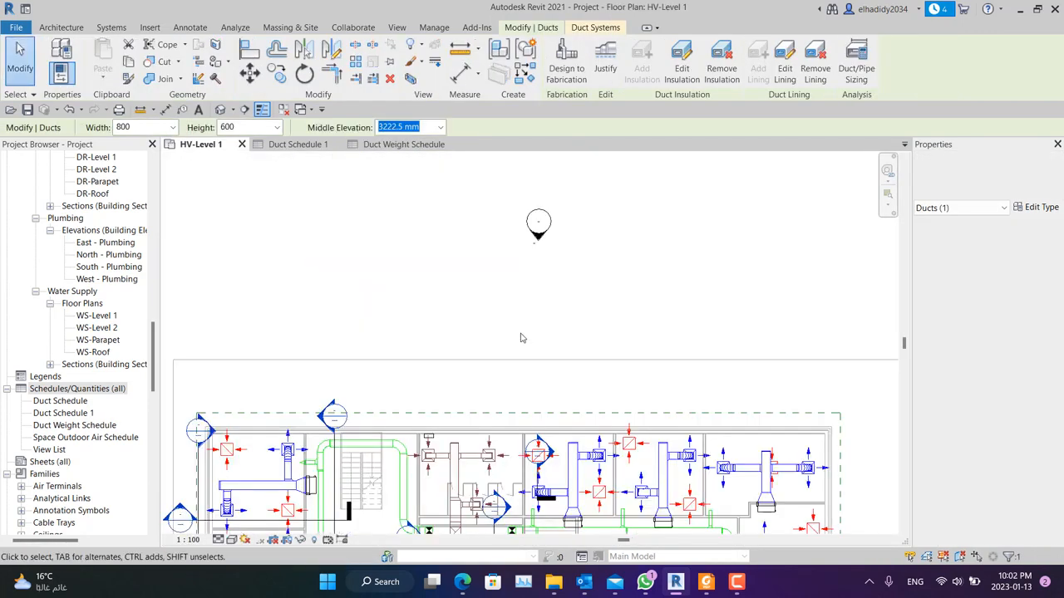
scroll(521, 338, "up", 2)
left_click(111, 27)
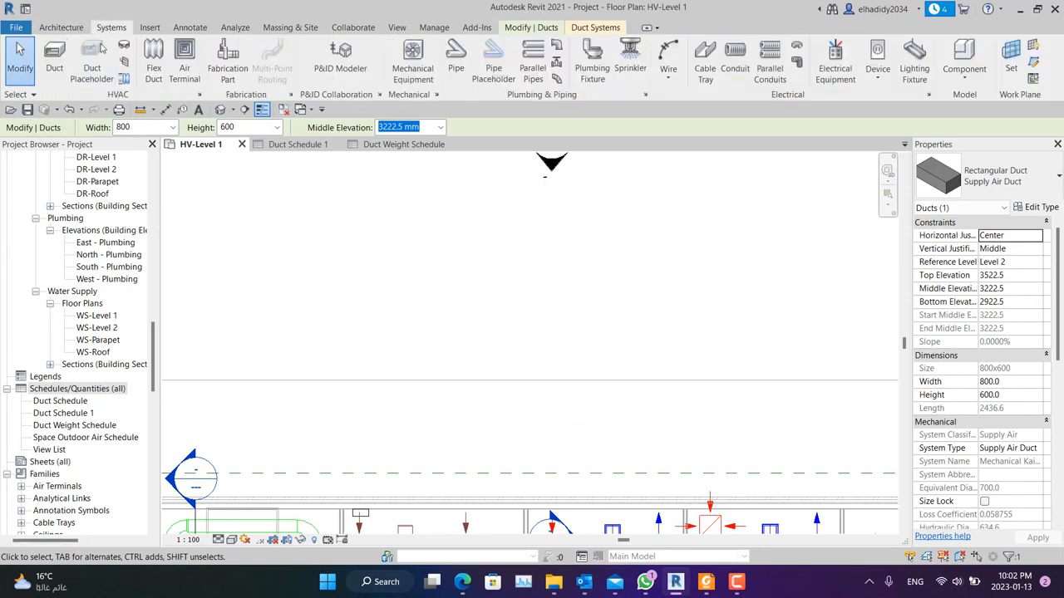
left_click(54, 57)
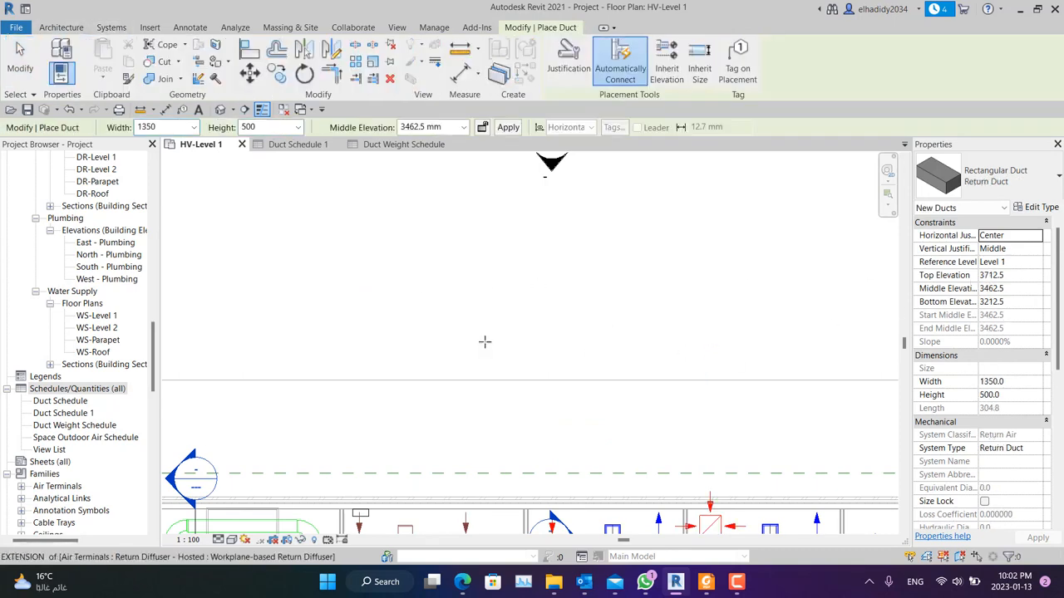
left_click(172, 127)
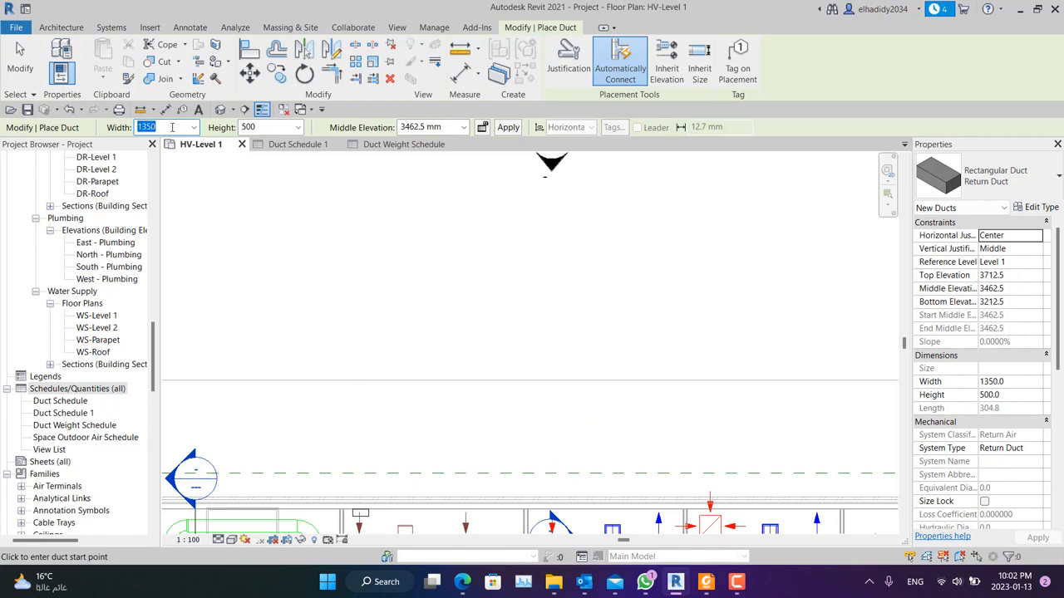
type("1")
left_click(477, 326)
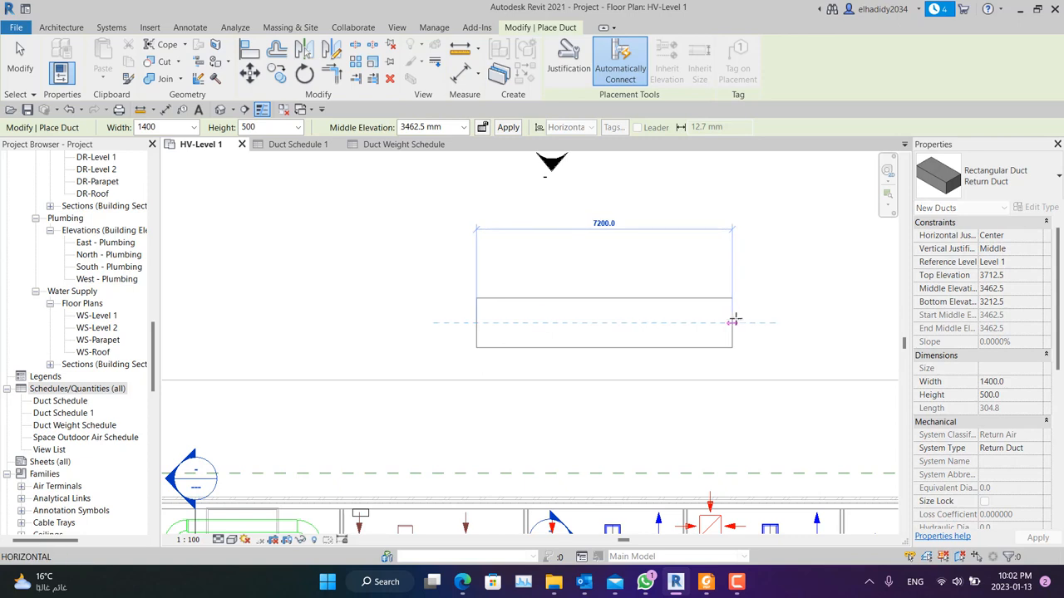
left_click(739, 322)
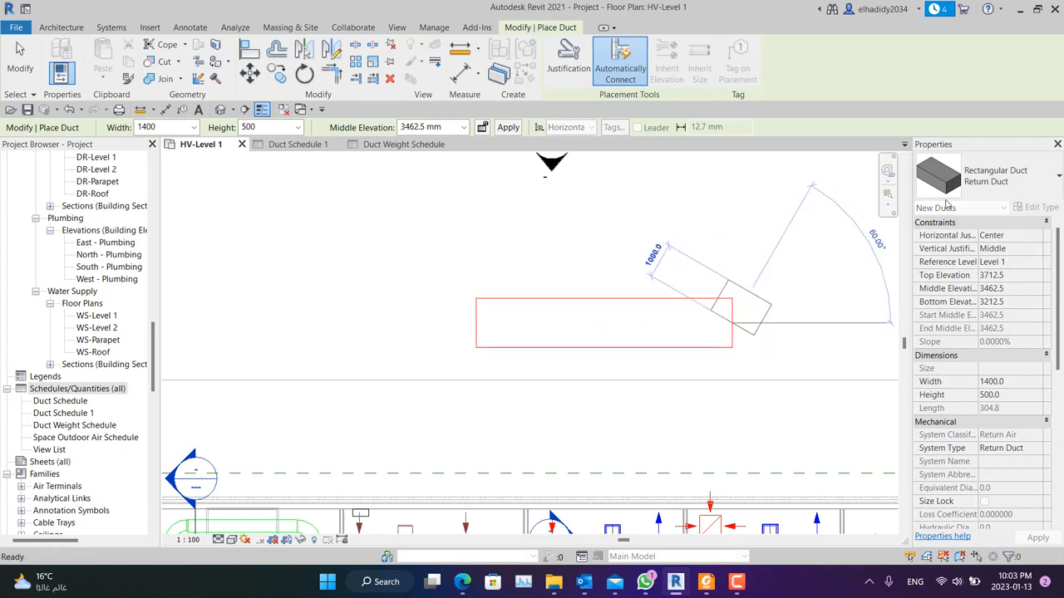
key("Escape")
key("Escape")
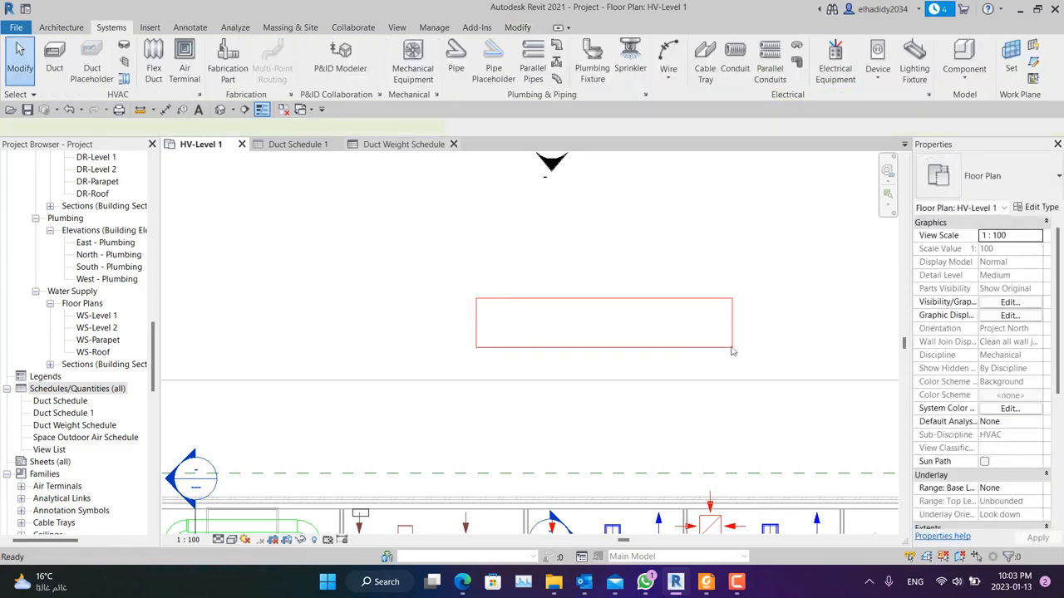
Check the width and thickness of the new 1400 mm wide return duct in the Duct Weight Schedule, reviewing the other rows back to the beginning
key("ctrl+Tab")
scroll(723, 310, "down", 5)
left_click_drag(908, 208, 886, 525)
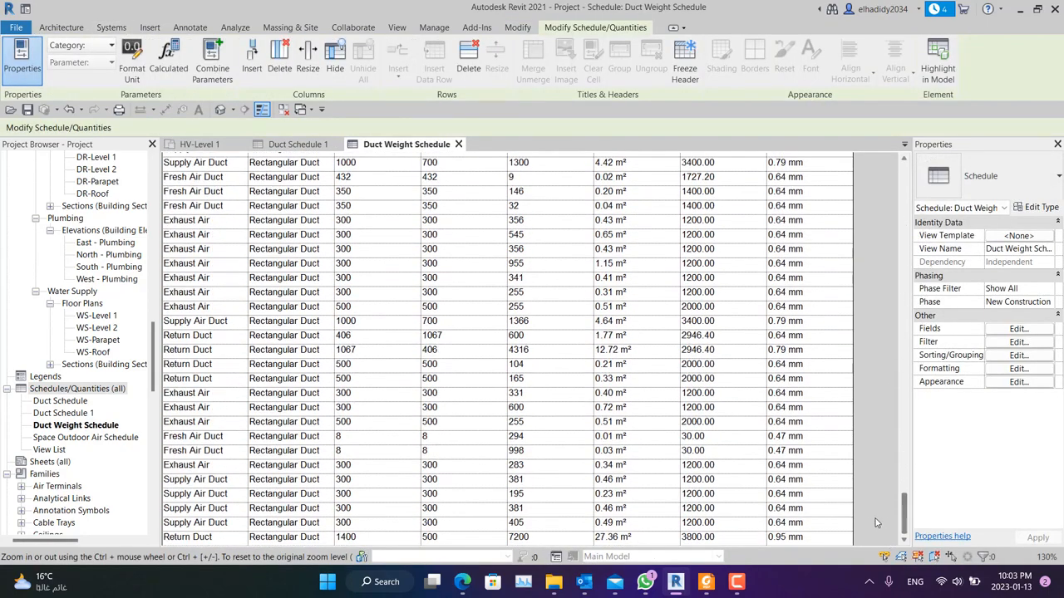
left_click(784, 538)
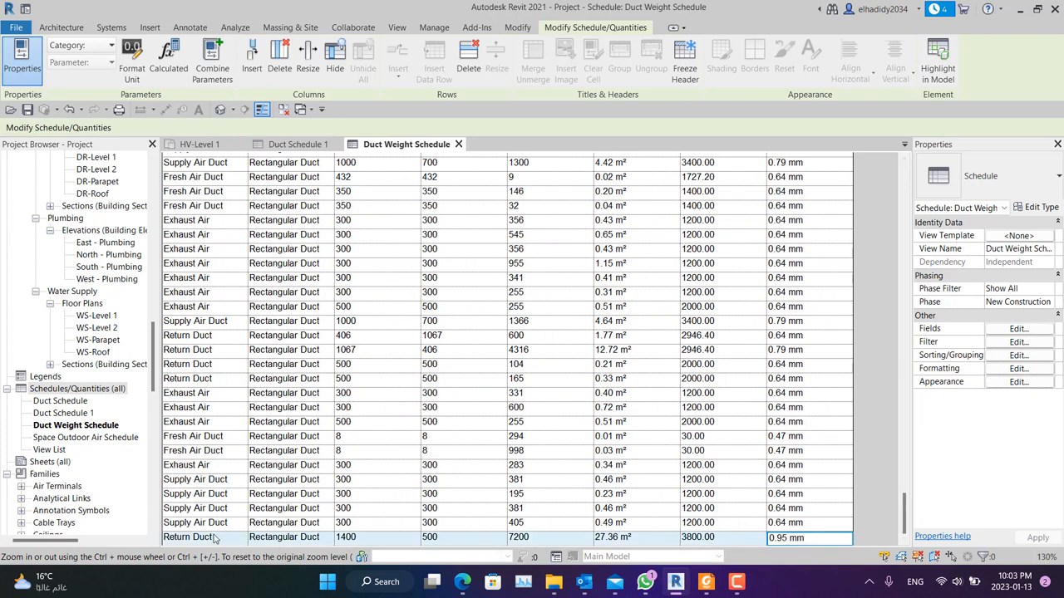
left_click(208, 541)
left_click(391, 540)
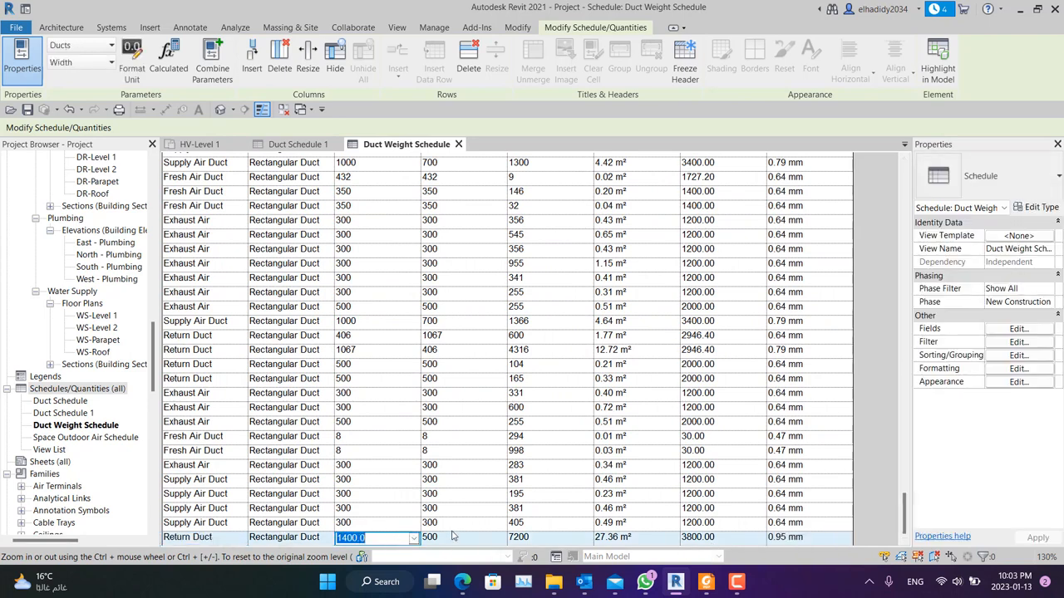
left_click(820, 542)
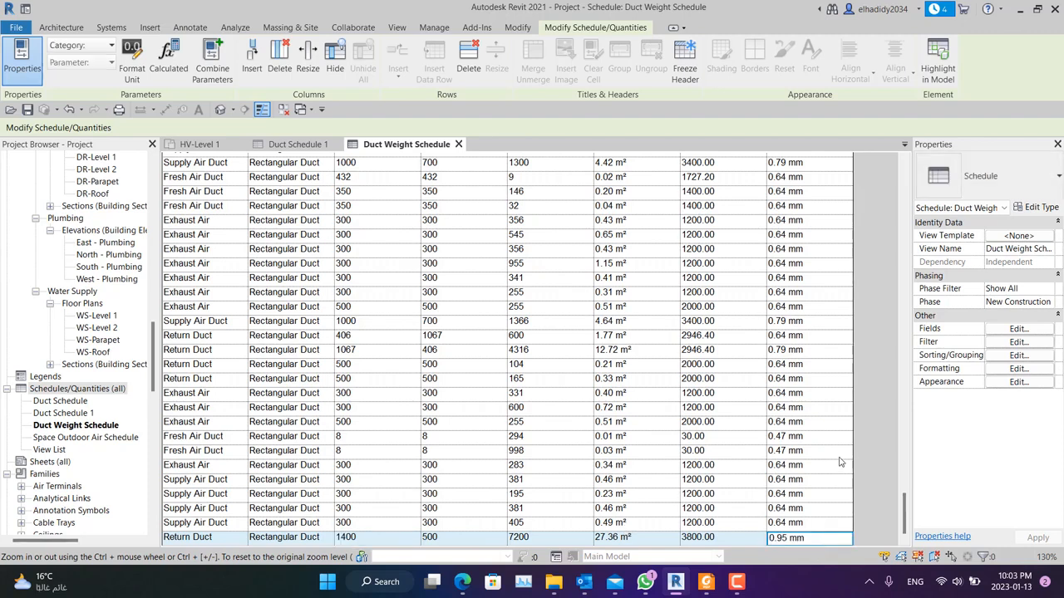
scroll(766, 397, "up", 15)
scroll(769, 388, "up", 12)
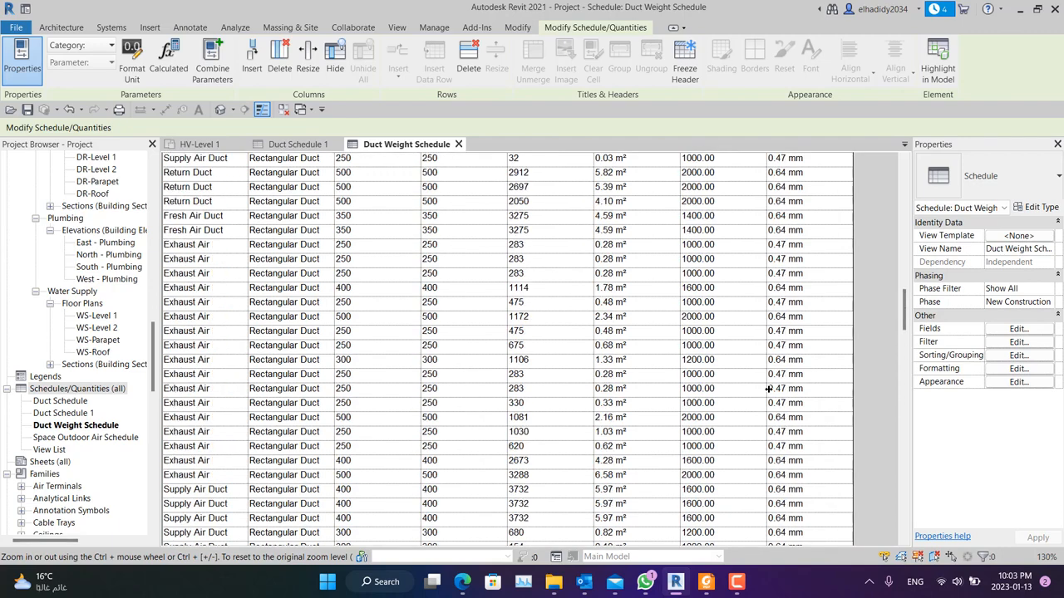
scroll(769, 389, "up", 2)
scroll(768, 389, "up", 12)
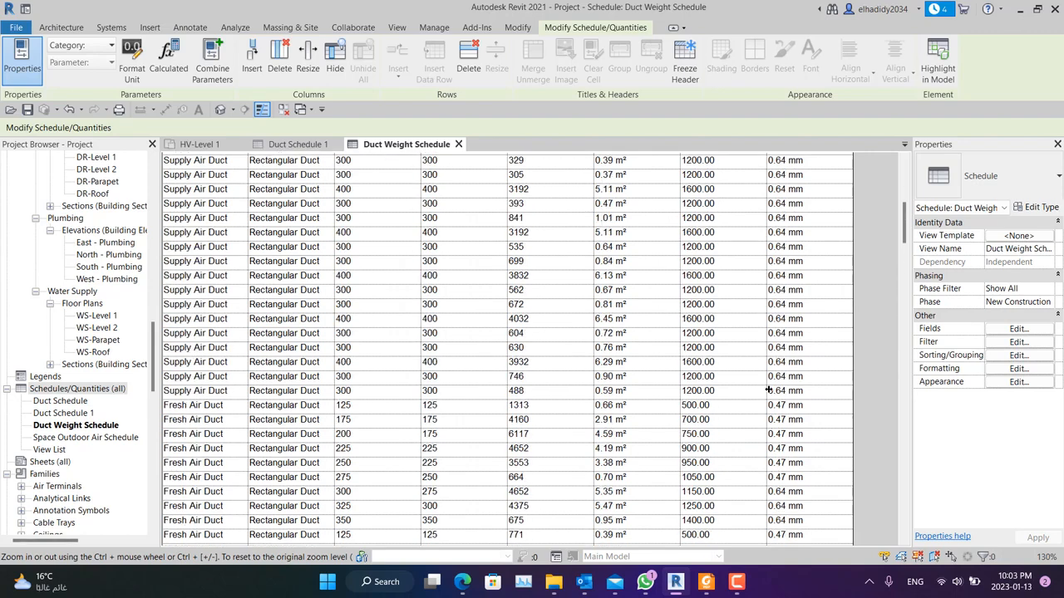
scroll(768, 390, "up", 9)
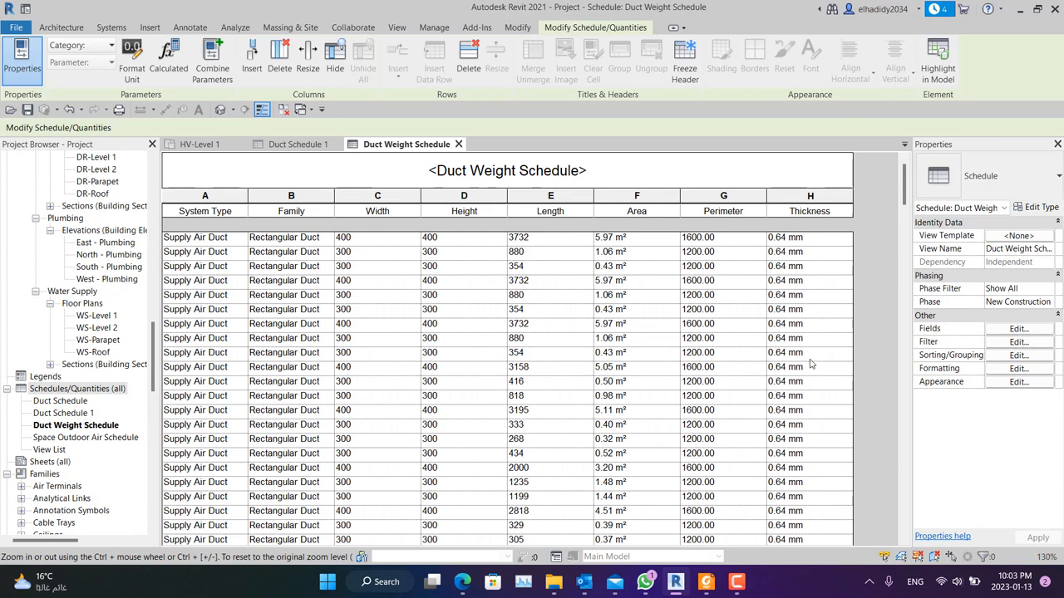
Start a new calculated value named Volume in the schedule's fields, with its type set to Volume
left_click(1018, 329)
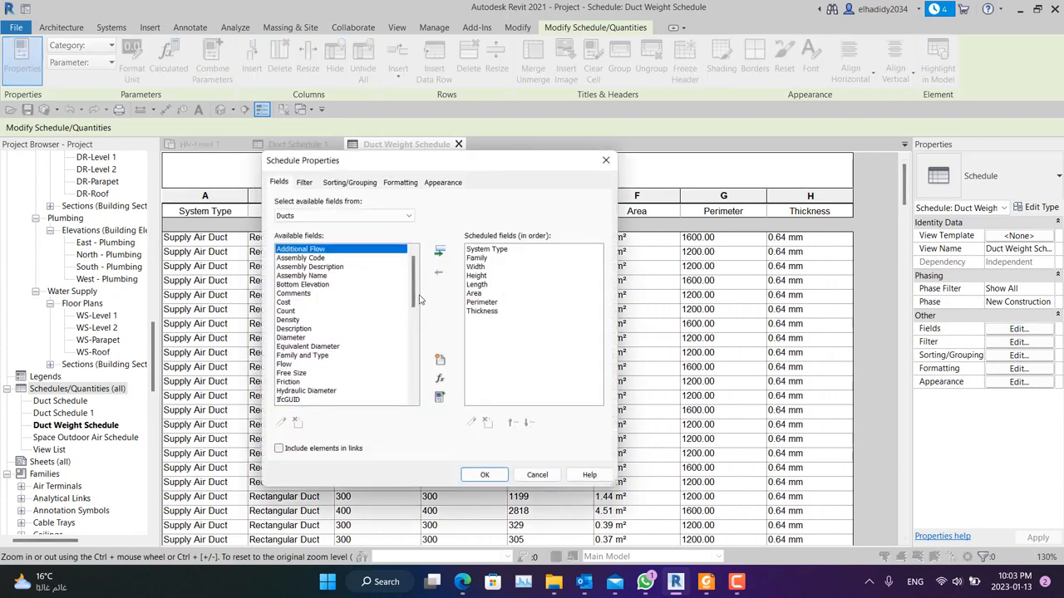
left_click(378, 303)
key("v")
key("v")
key("v")
key("v")
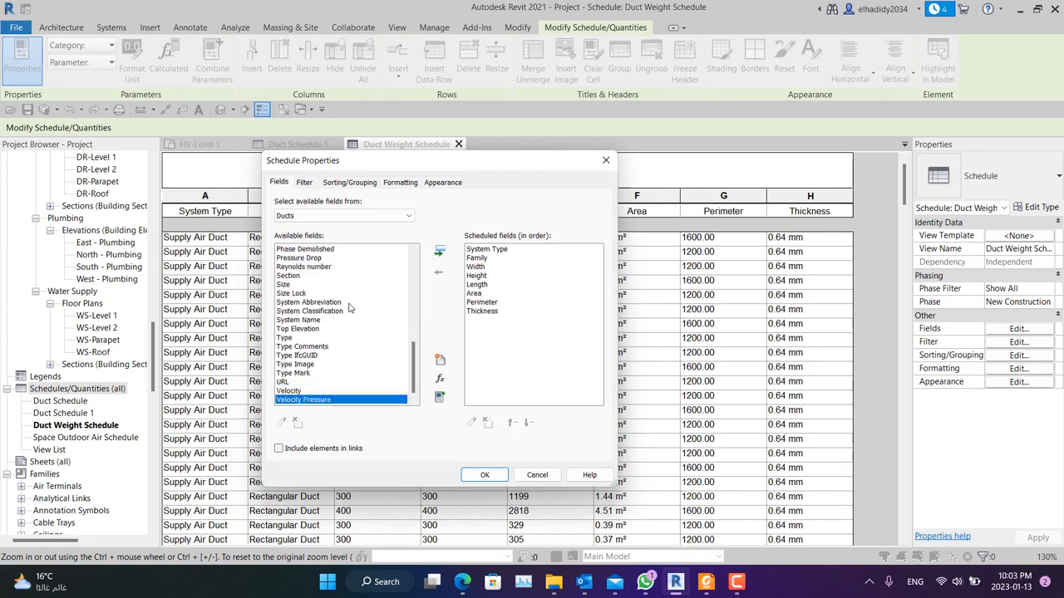
left_click(440, 379)
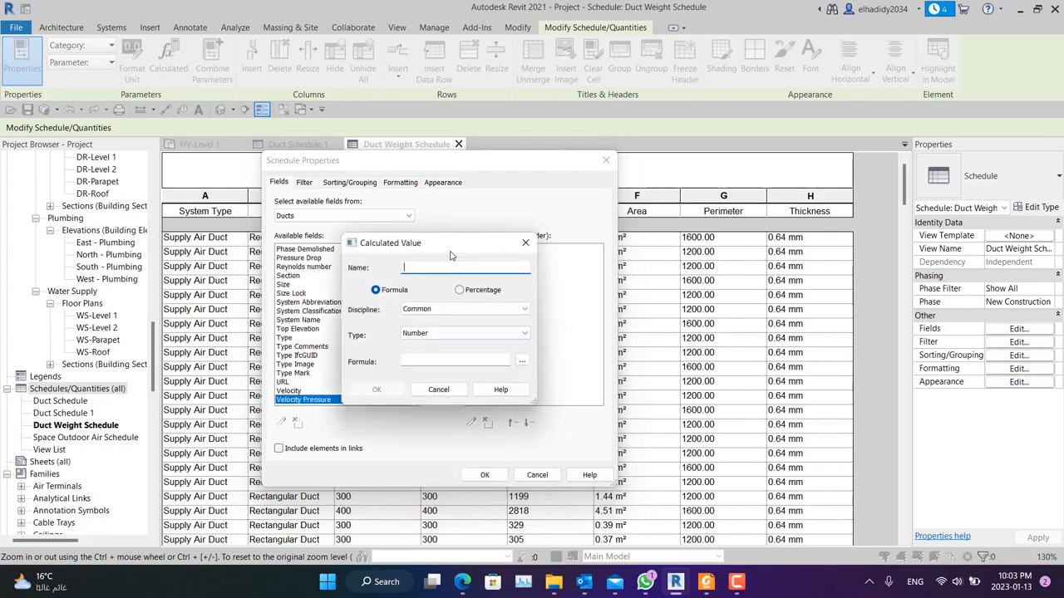
type("Volume")
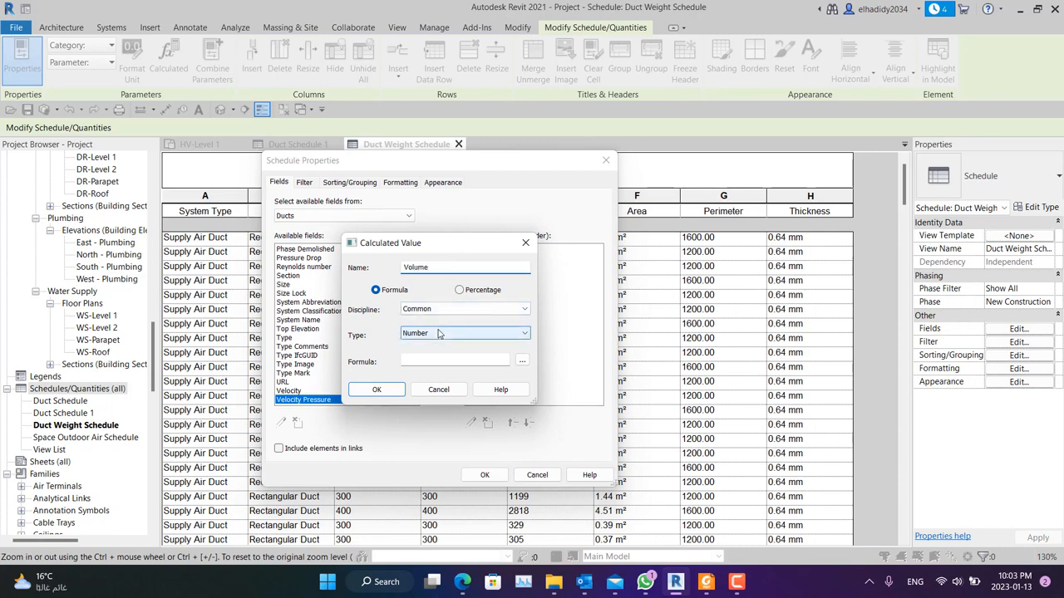
left_click(439, 333)
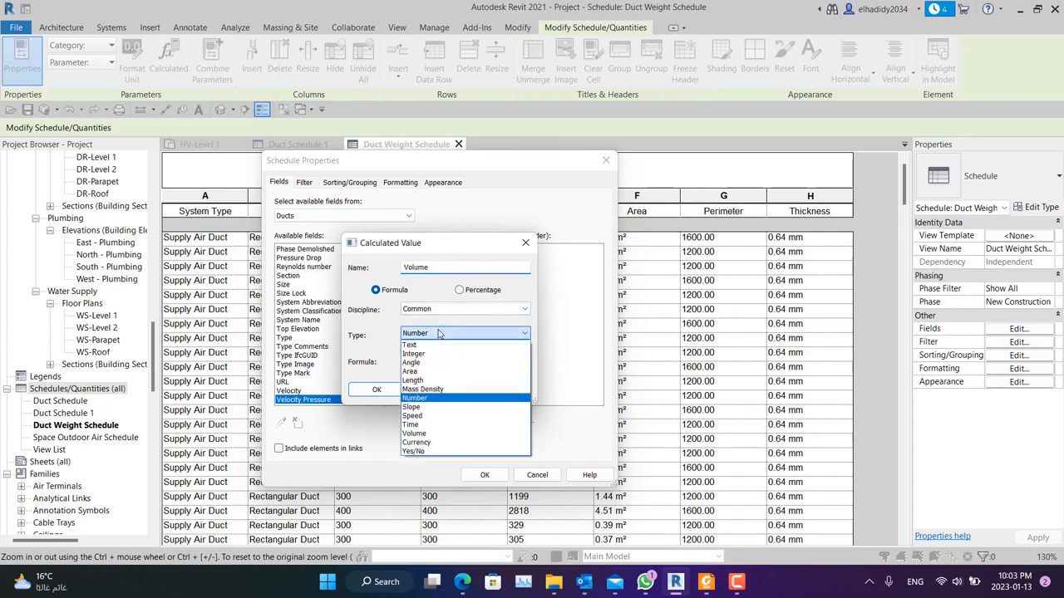
left_click(447, 434)
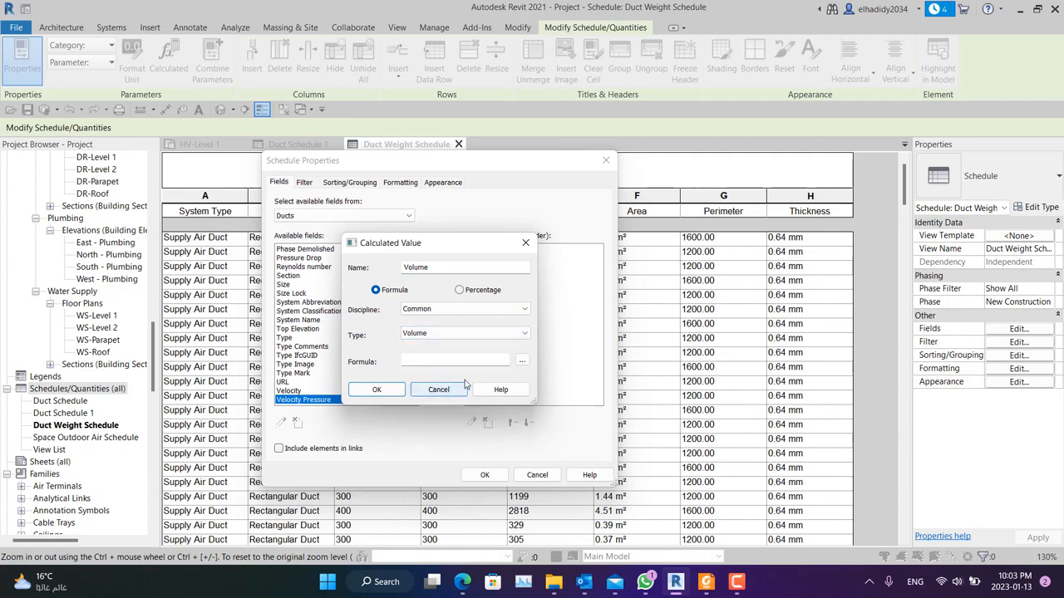
Give the Volume field the formula Area*Thickness and add it to the Duct Weight Schedule
left_click(522, 360)
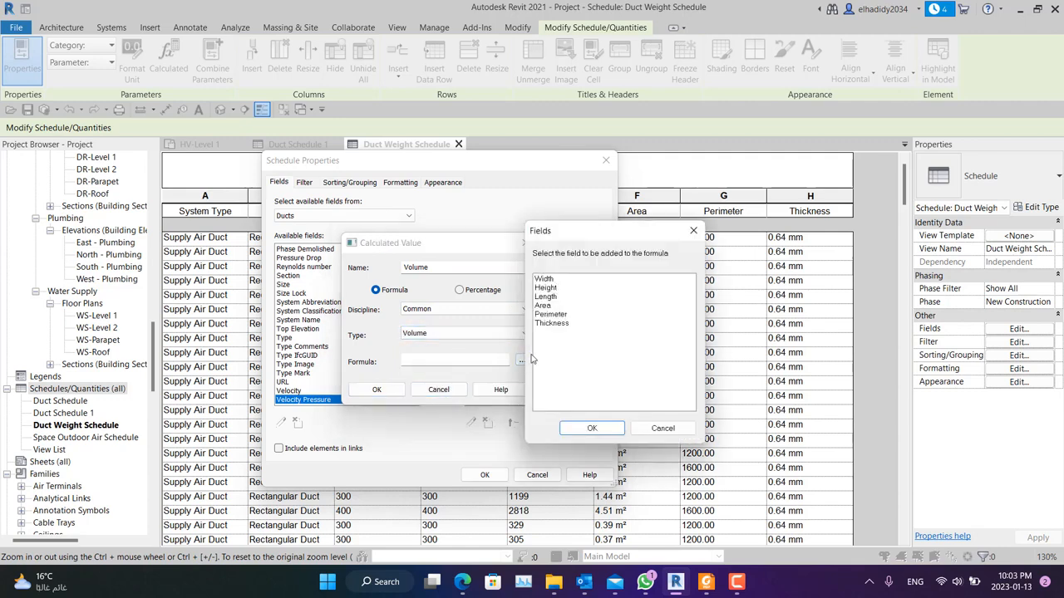
left_click(548, 305)
left_click(591, 428)
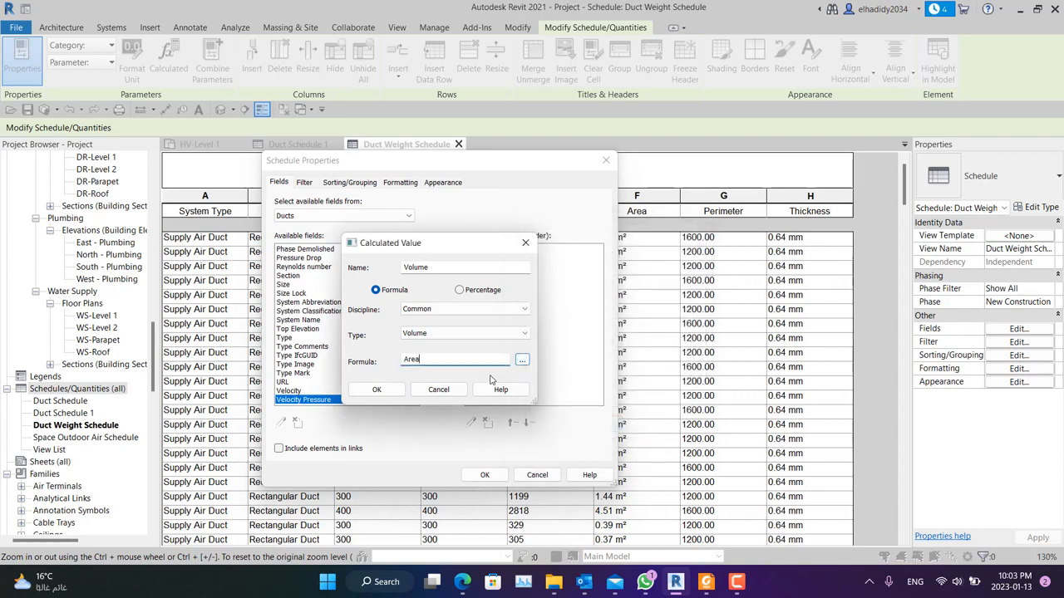
type("*")
left_click(522, 360)
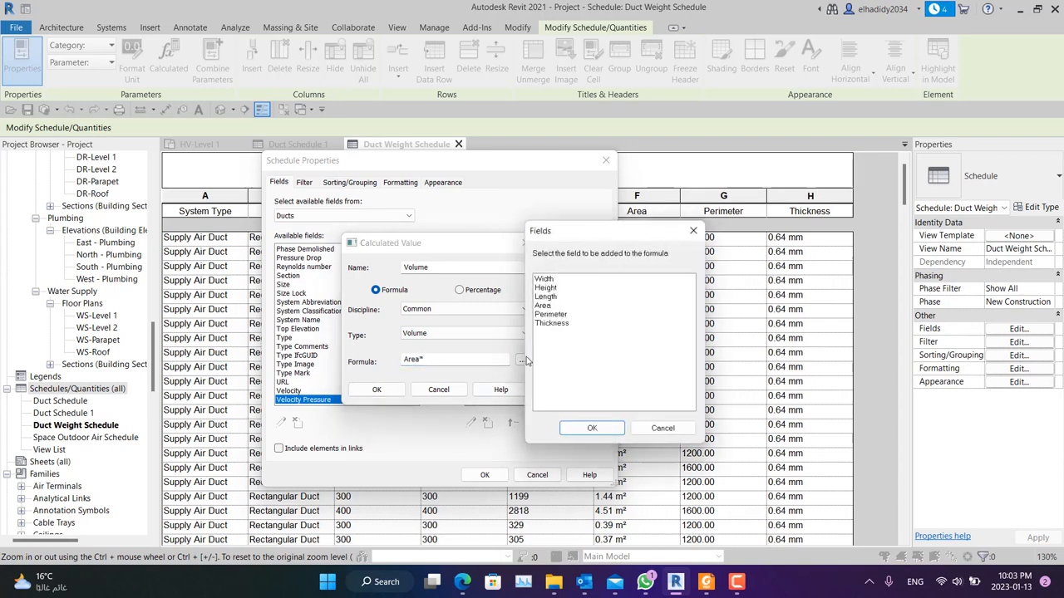
left_click(552, 322)
left_click(590, 424)
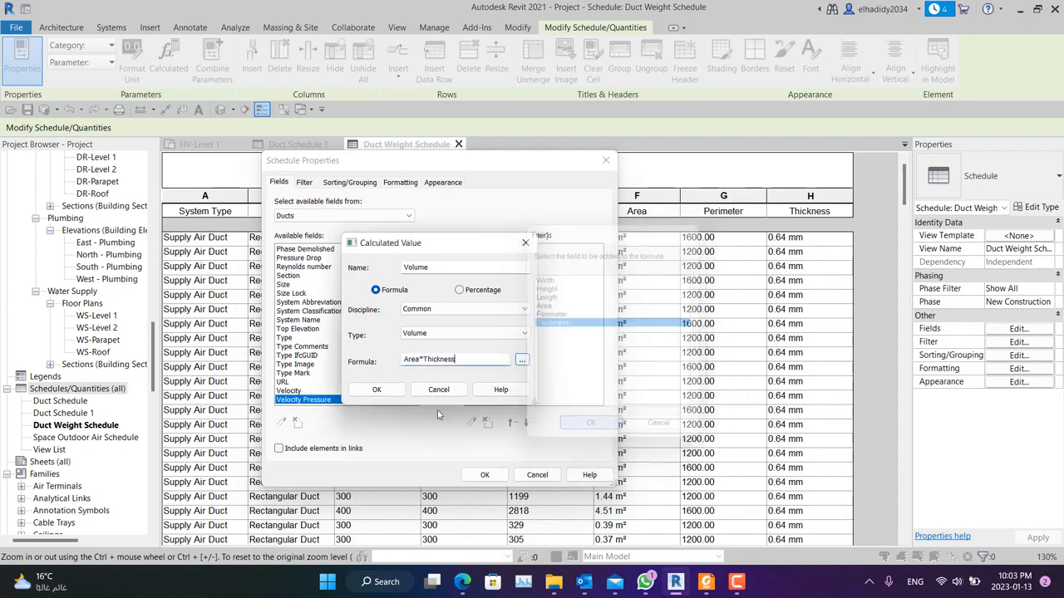
left_click(377, 389)
left_click(485, 475)
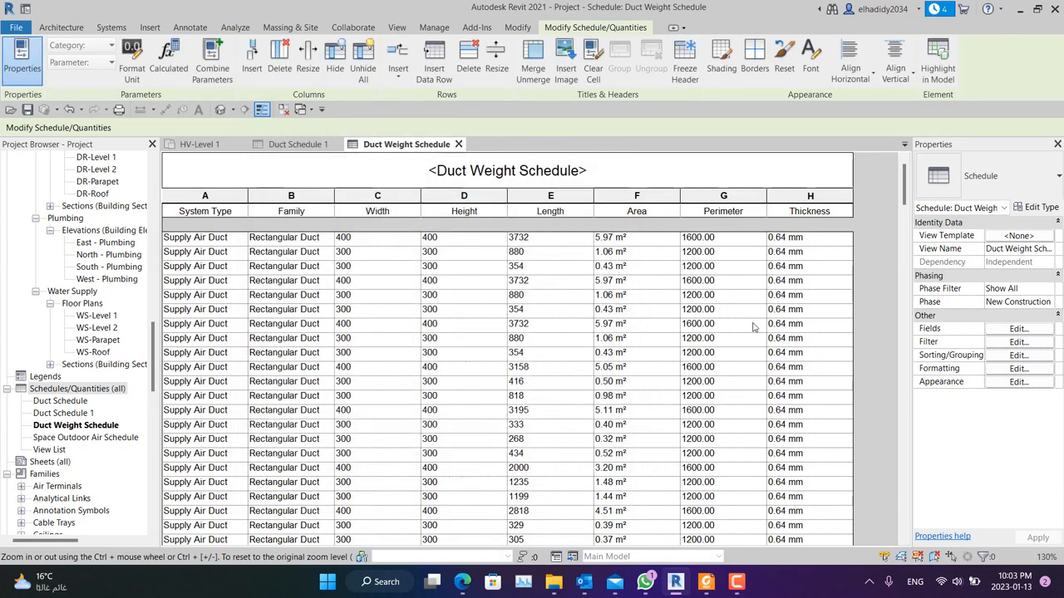
Format the Volume column with its own settings instead of the project's: cubic millimeters and 0 decimal places
left_click_drag(737, 540, 777, 537)
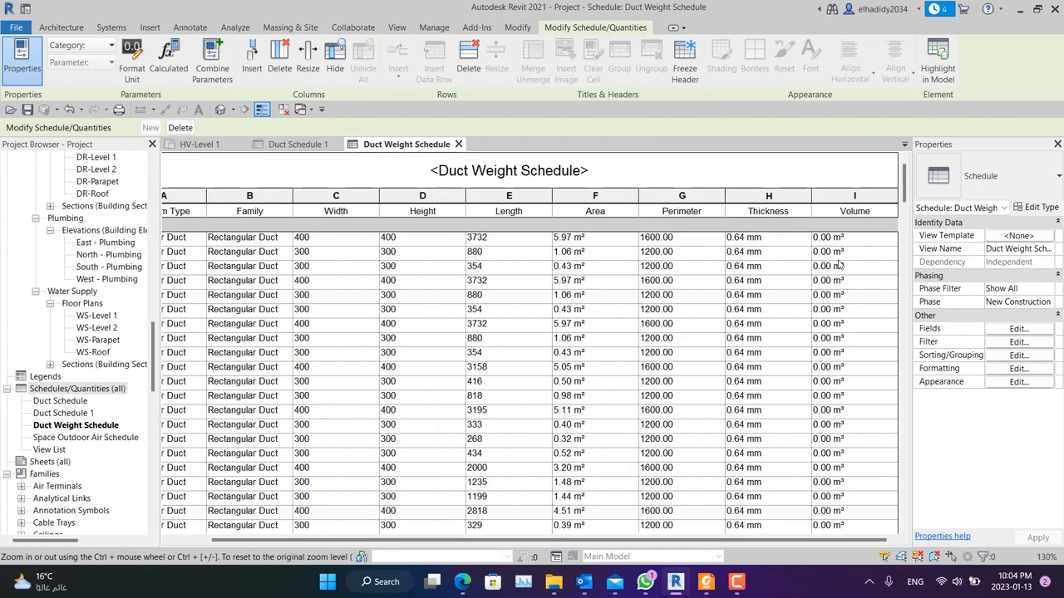
scroll(840, 264, "down", 3)
scroll(835, 264, "down", 3)
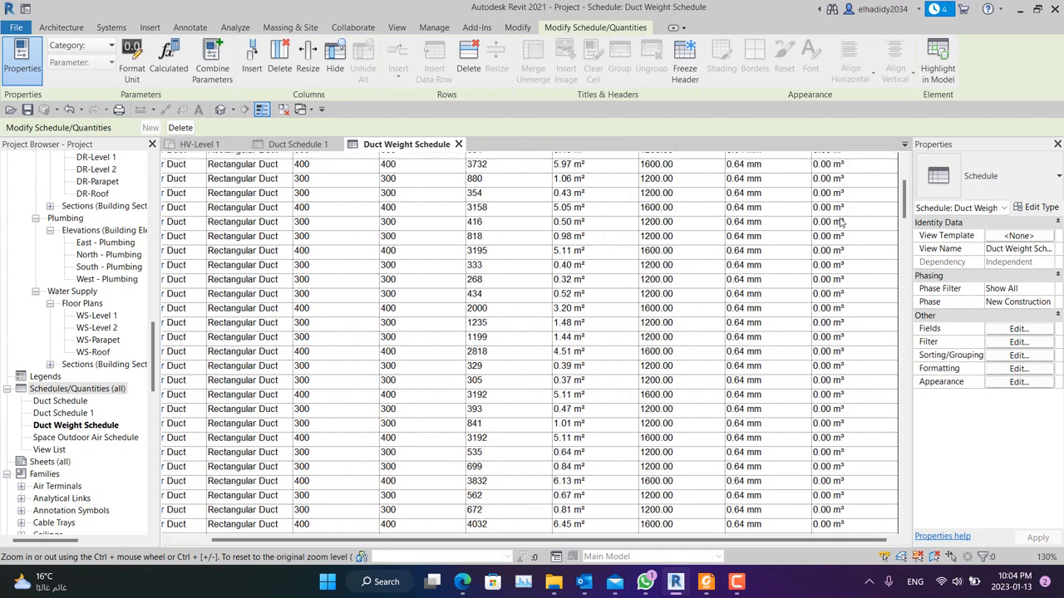
scroll(830, 260, "up", 6)
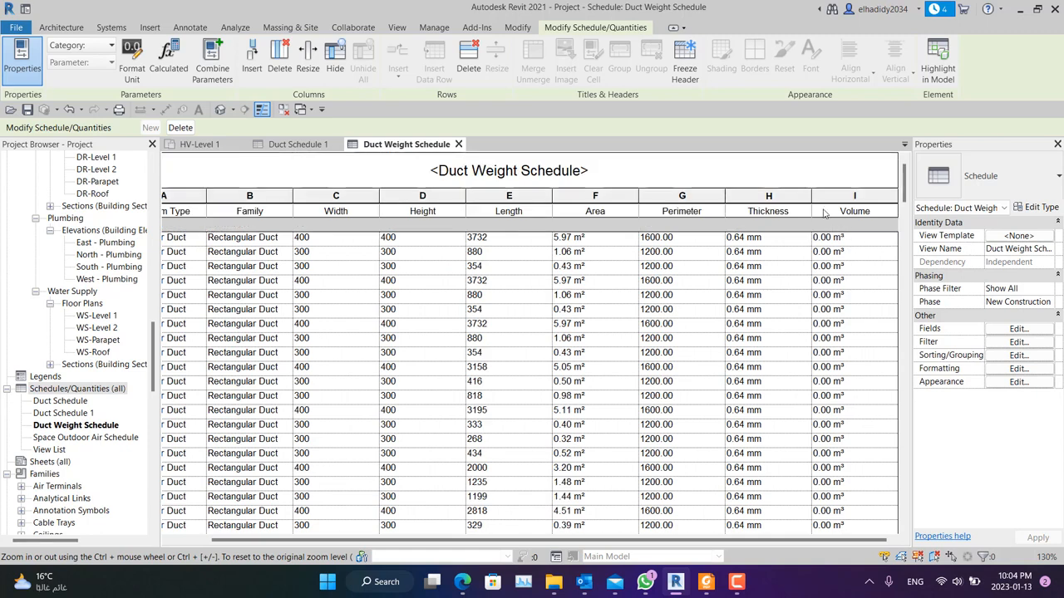
left_click(824, 214)
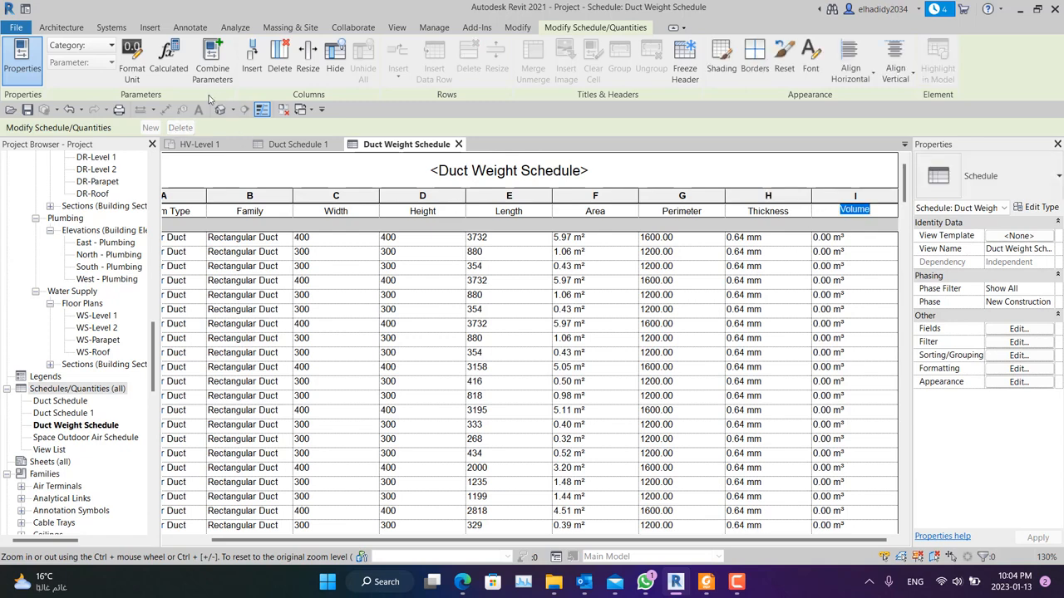
left_click(132, 59)
left_click(561, 195)
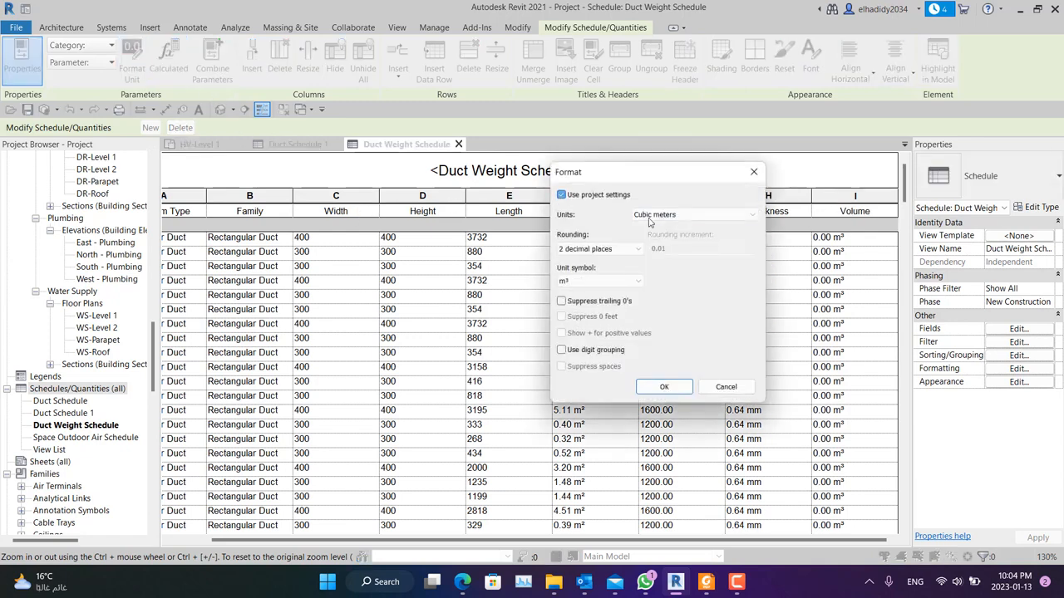
left_click(673, 214)
left_click(660, 262)
left_click(580, 250)
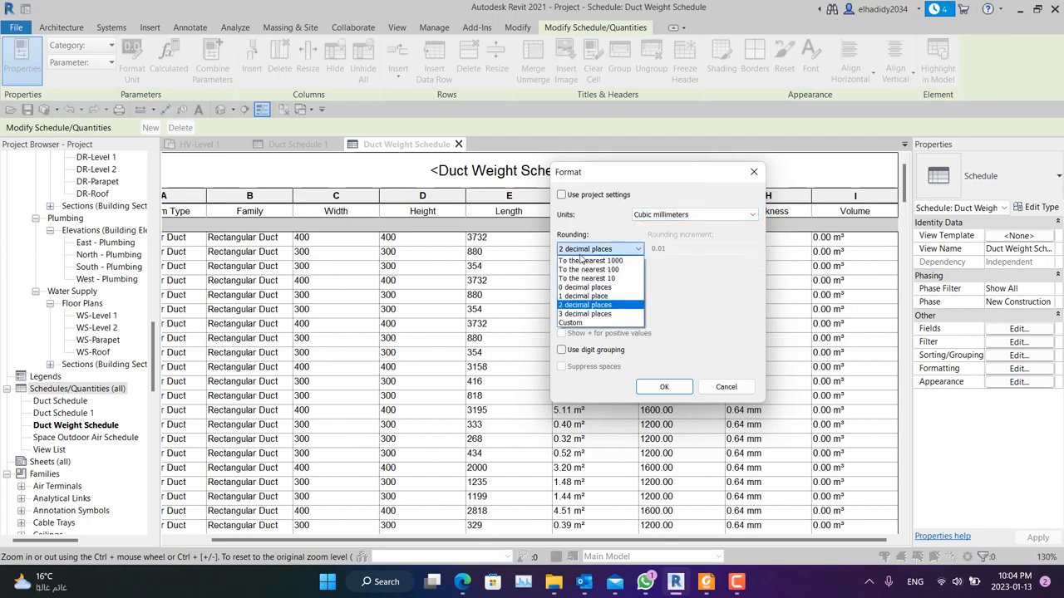
left_click(599, 296)
key("Return")
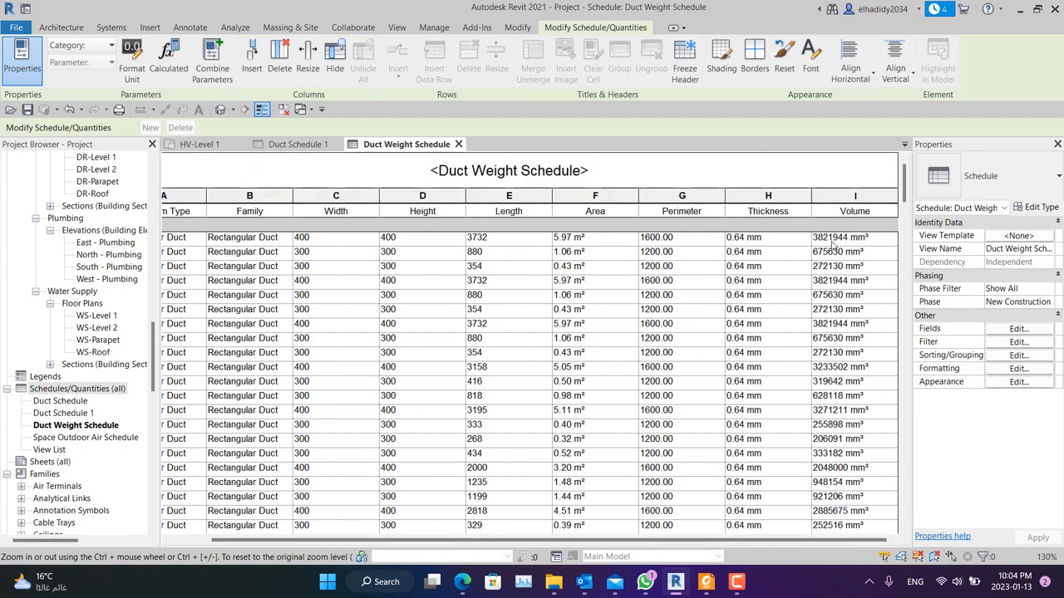
Change the Volume column's format to cubic meters with 3 decimal places
left_click(831, 209)
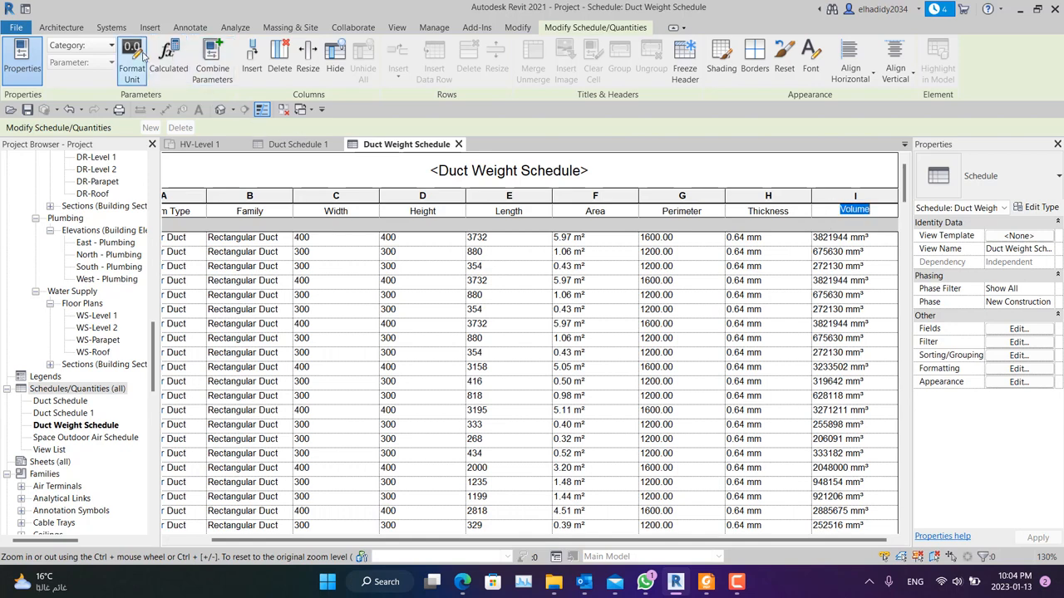
left_click(132, 66)
left_click(668, 218)
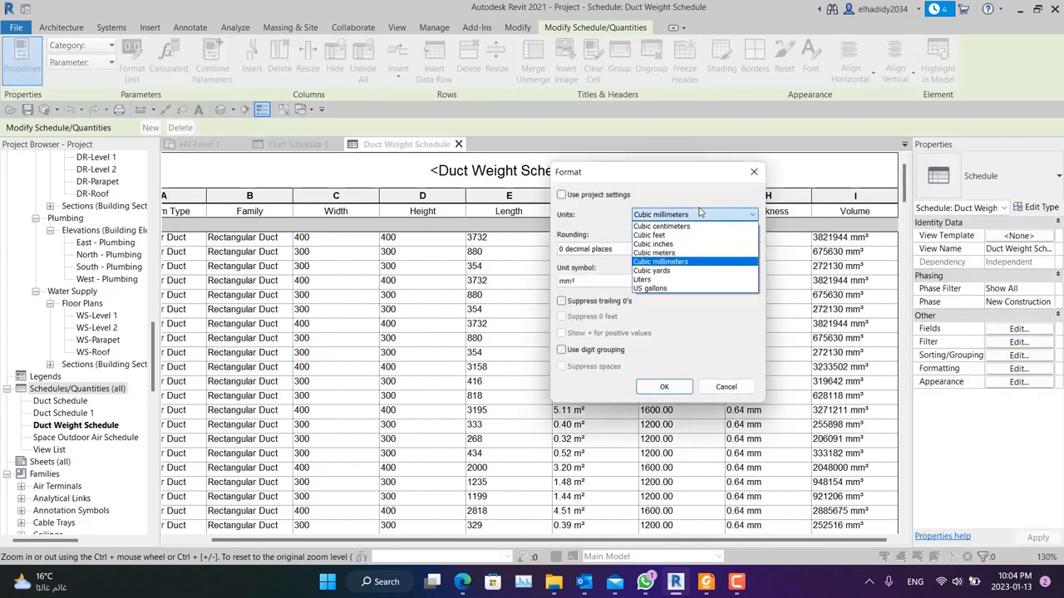
left_click(656, 245)
left_click(592, 250)
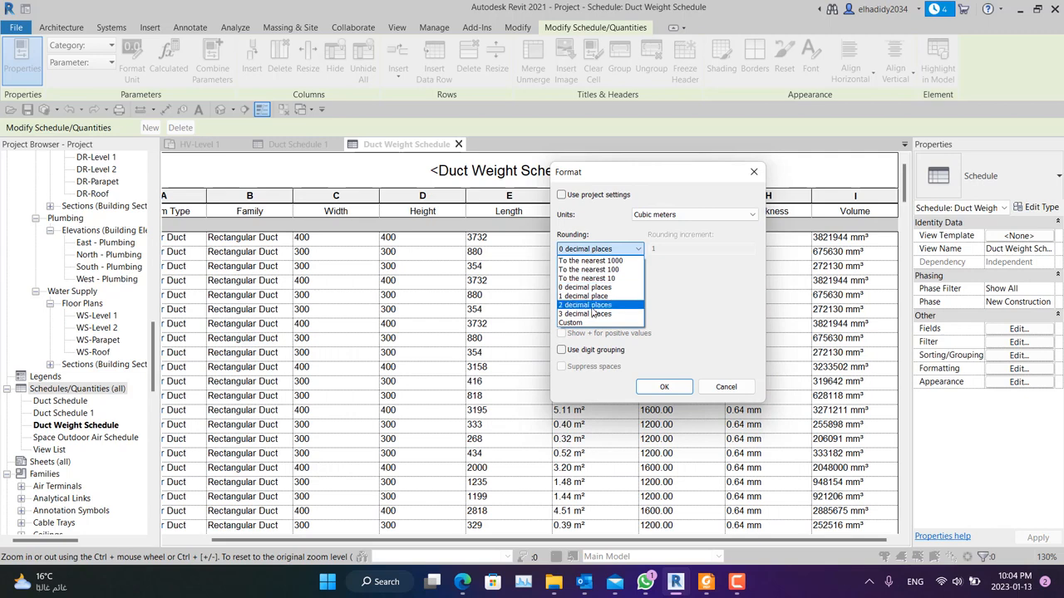
left_click(589, 314)
left_click(645, 386)
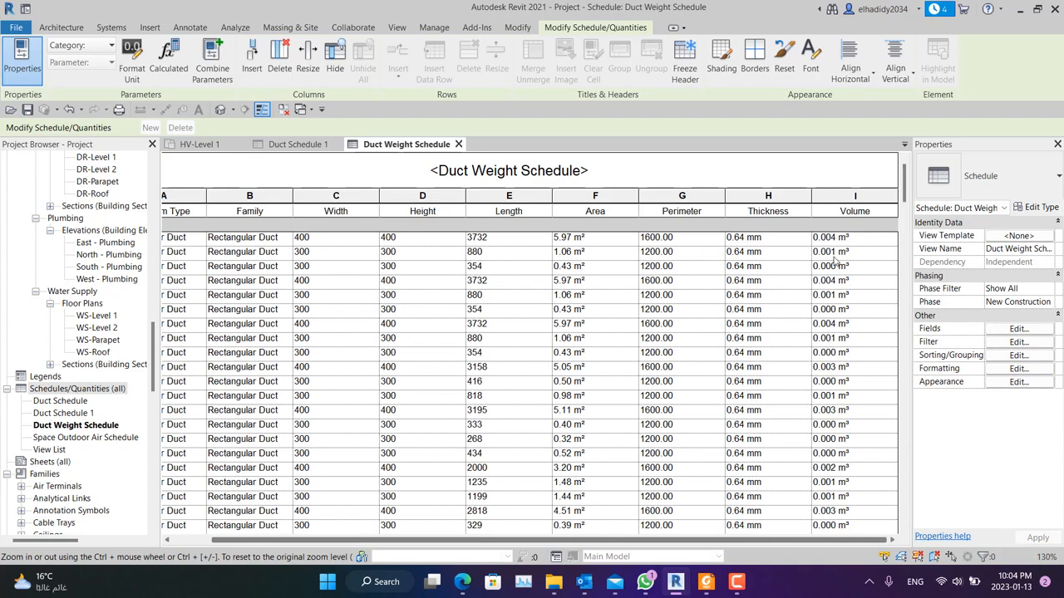
Examine the Volume values down the schedule, look over the ducts on the HV-Level 1 plan, and return to the schedule's Volume column
scroll(849, 278, "down", 10)
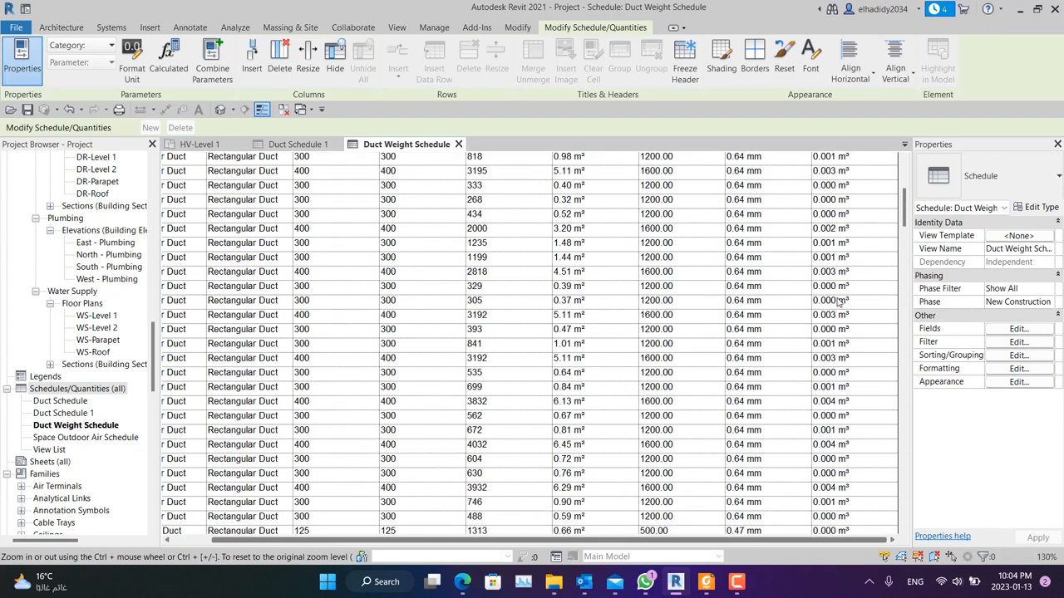
scroll(840, 305, "up", 10)
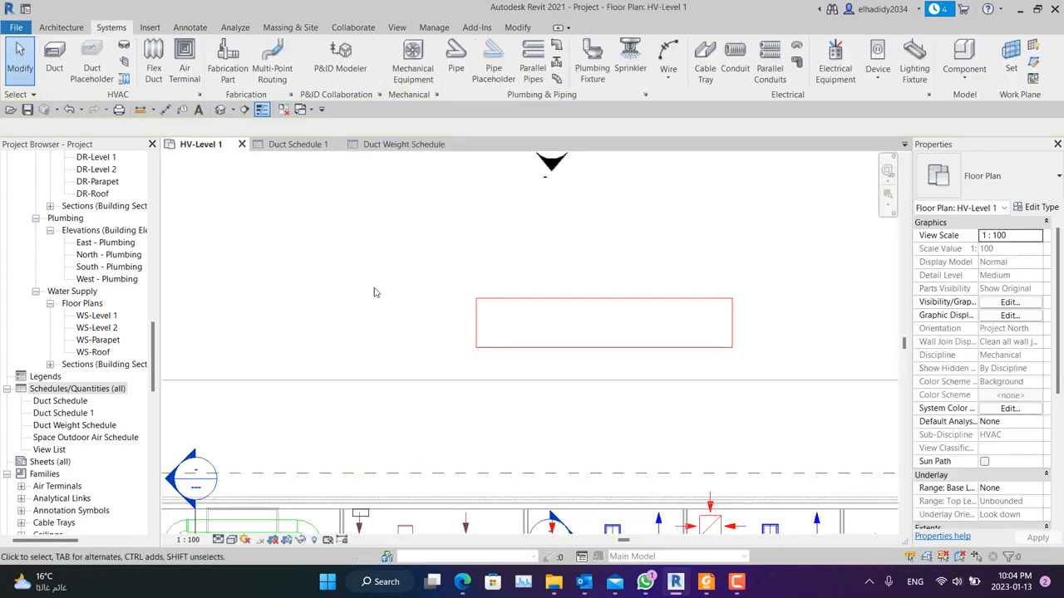
scroll(391, 391, "down", 5)
middle_click_drag(361, 410, 408, 304)
scroll(412, 308, "up", 6)
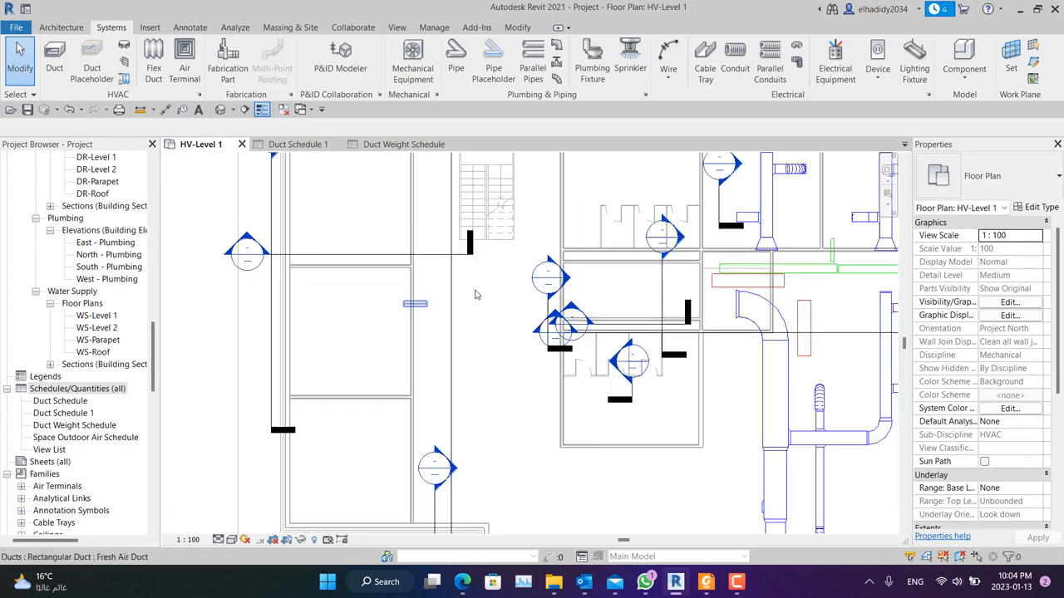
left_click(396, 143)
left_click_drag(526, 541, 459, 541)
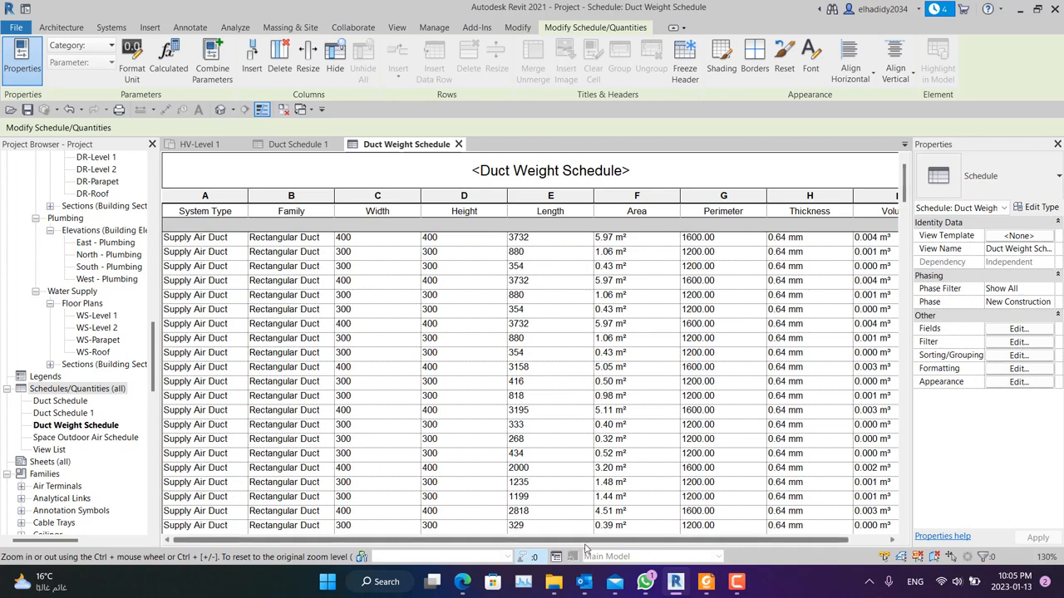
left_click_drag(586, 541, 627, 541)
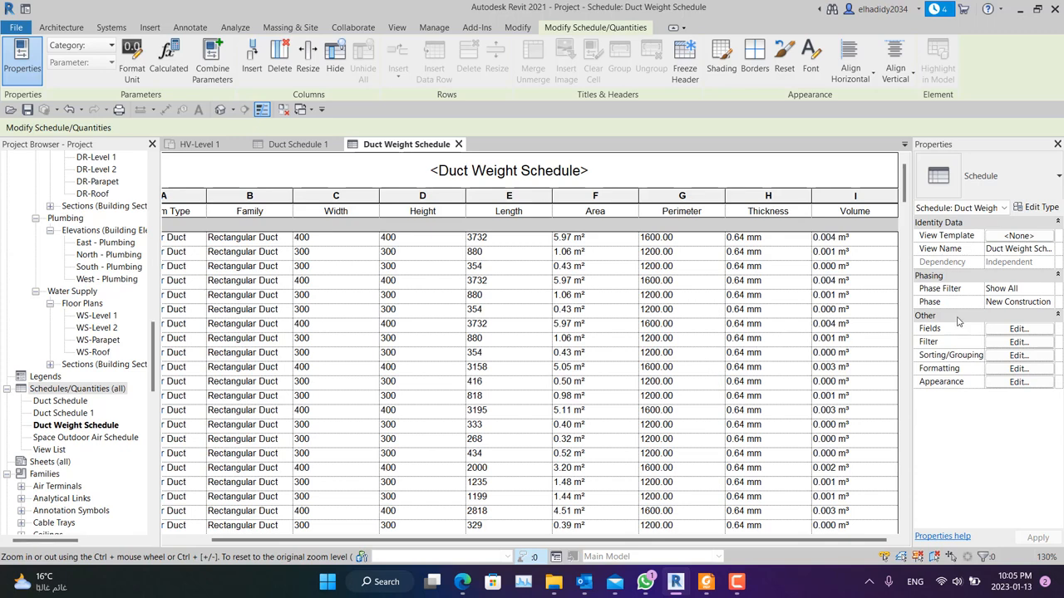
Create a project parameter of type Mass Density in the Common discipline, naming it Density1, and add it to the schedule
left_click(1011, 330)
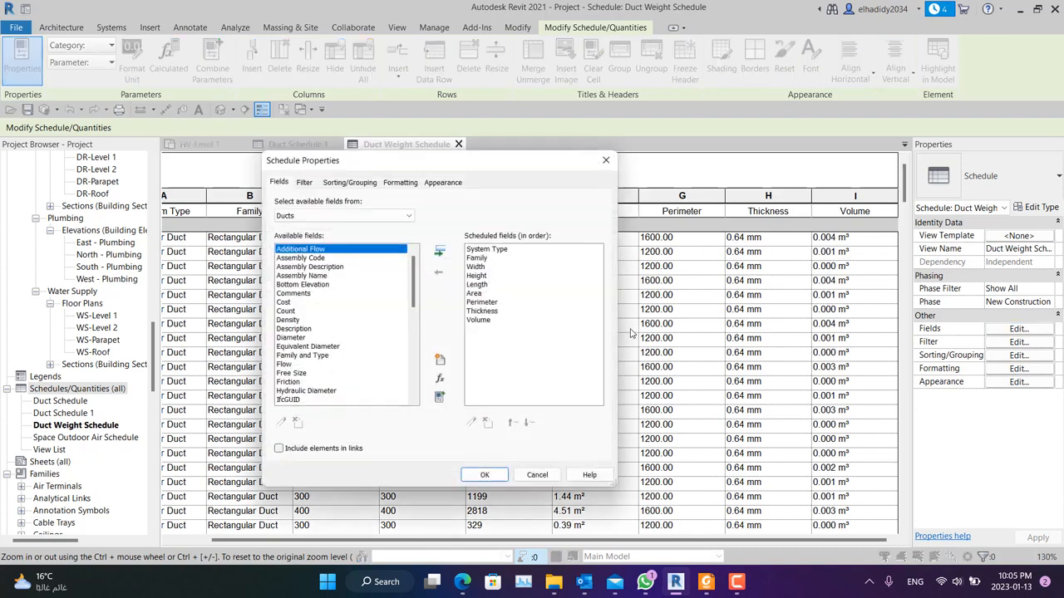
left_click(440, 381)
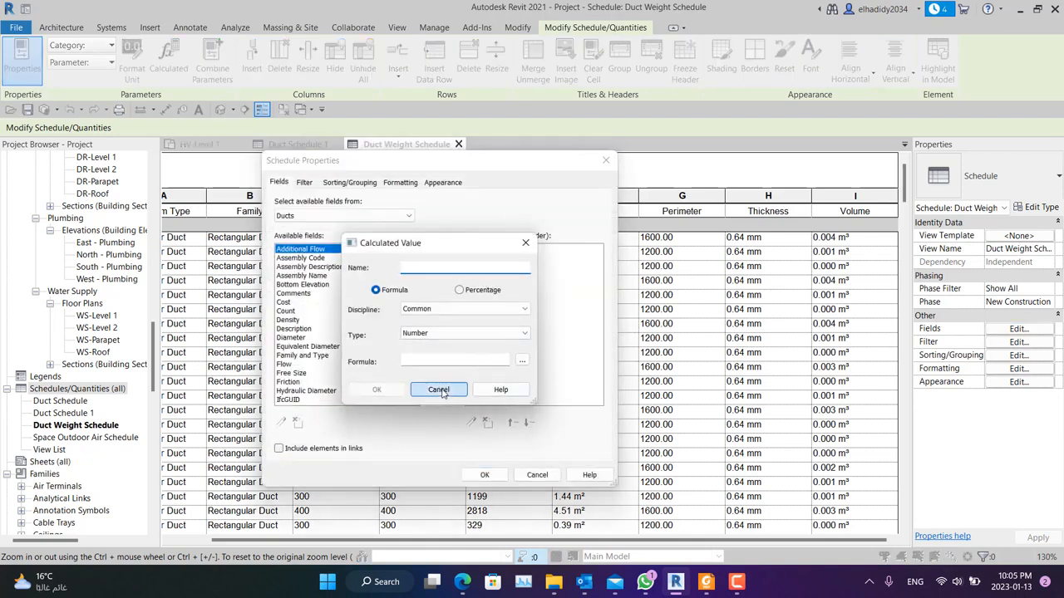
left_click(439, 389)
left_click(446, 361)
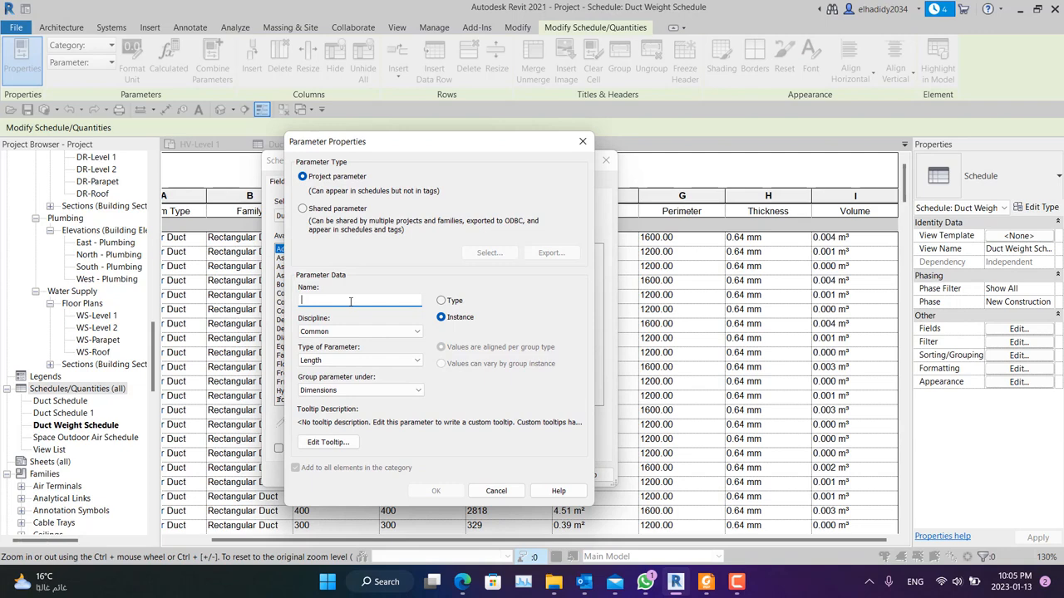
type("Density")
left_click(358, 331)
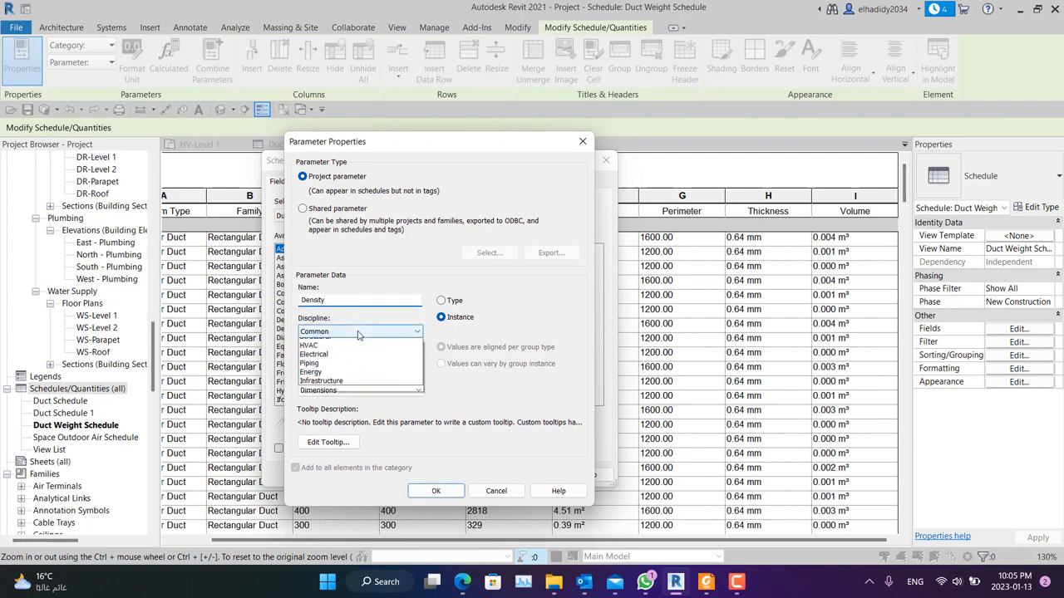
left_click(352, 342)
left_click(354, 359)
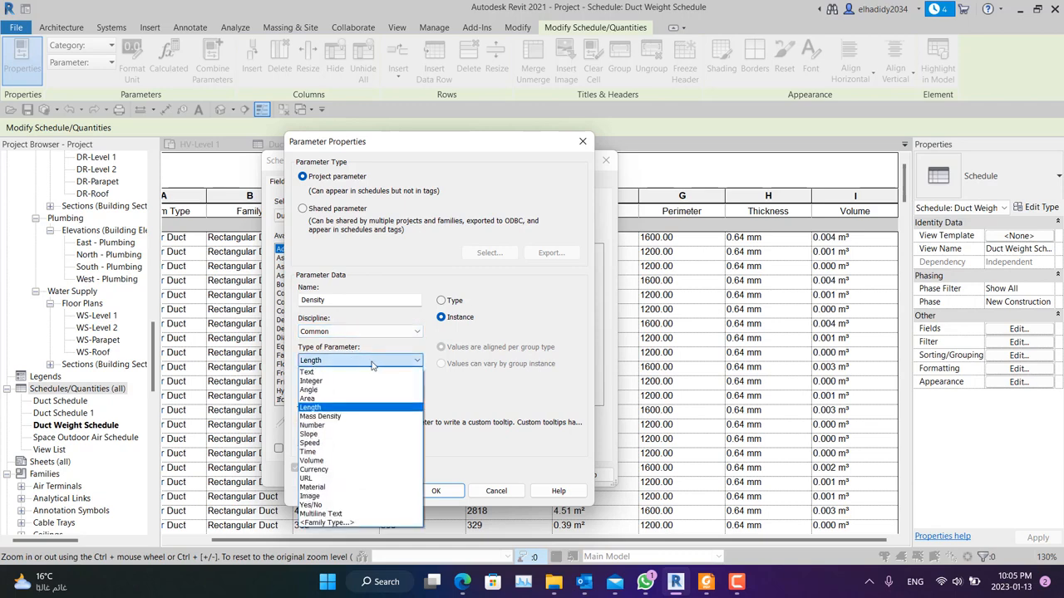
left_click(331, 417)
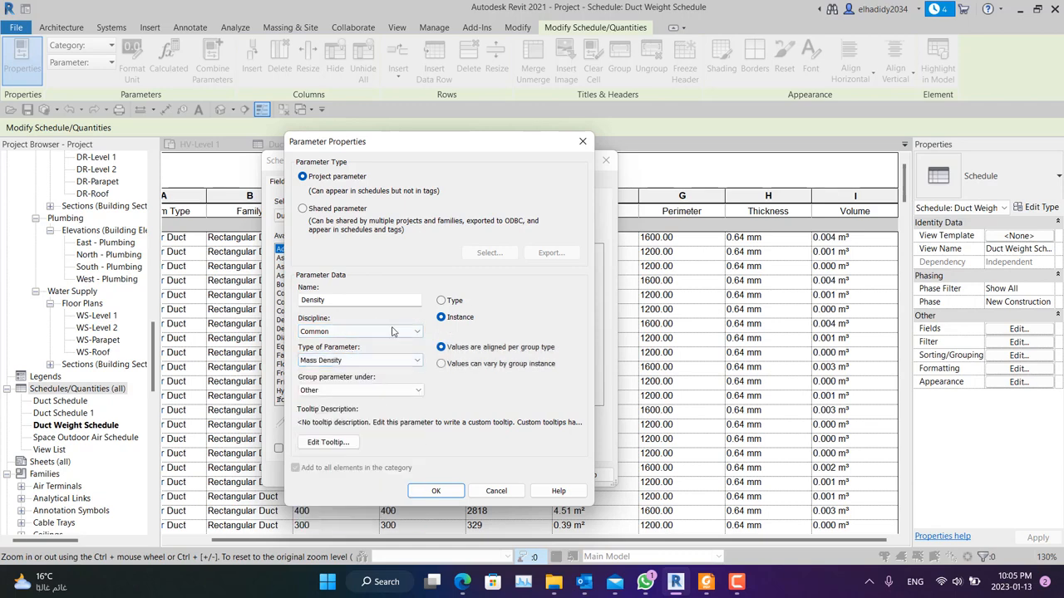
left_click(420, 491)
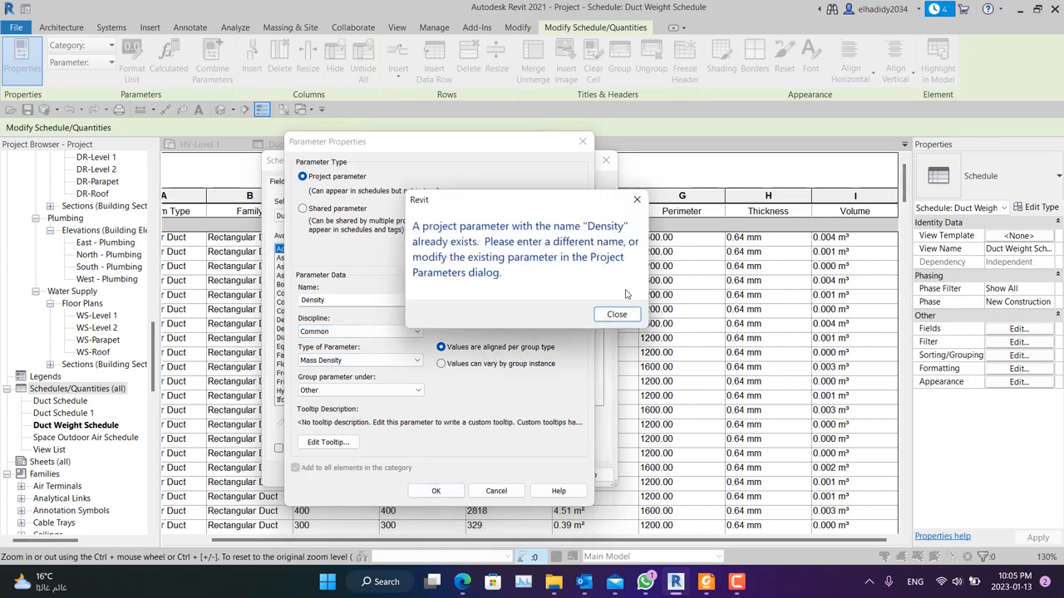
left_click(617, 316)
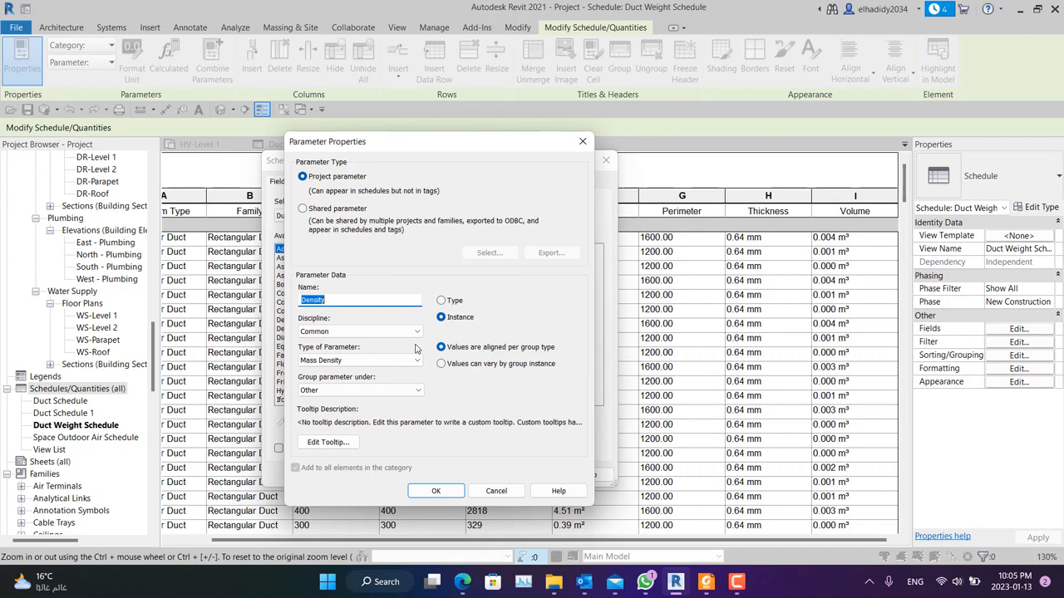
left_click(360, 300)
left_click(448, 490)
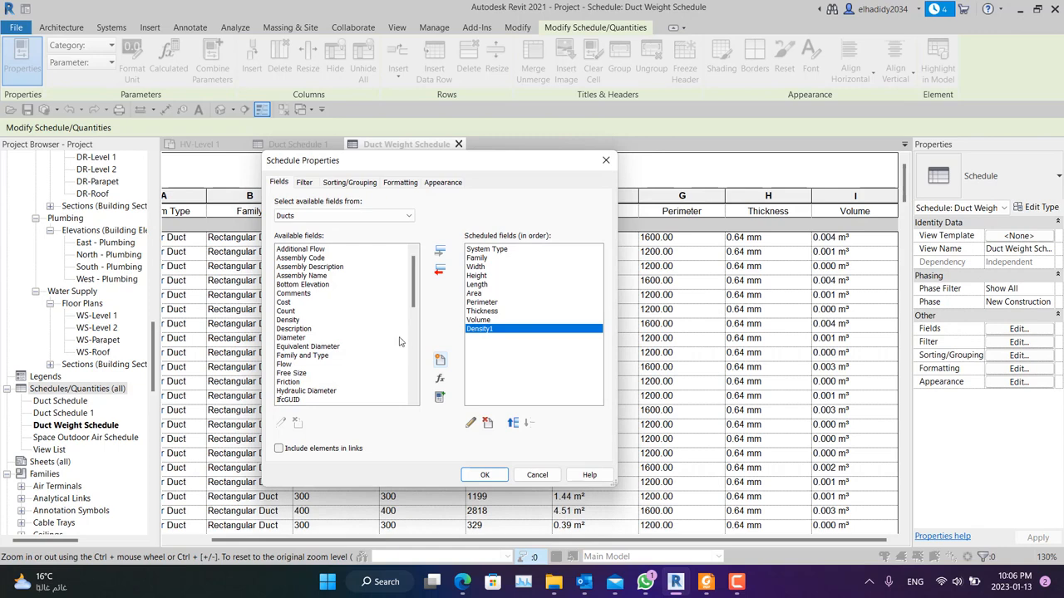
Delete the existing Density parameter from the available duct fields
left_click(344, 323)
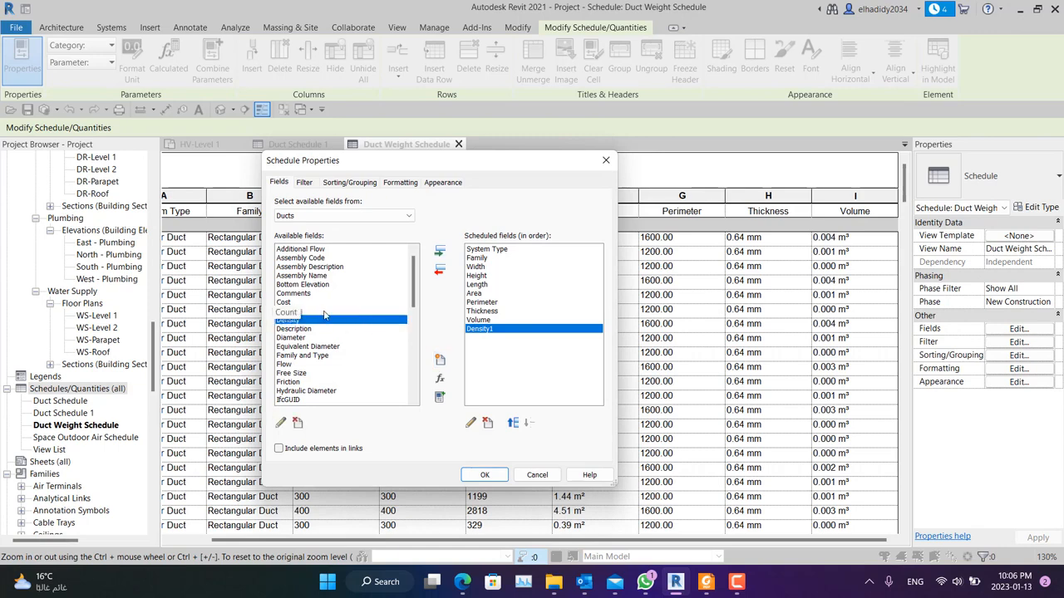
left_click(325, 312)
left_click(318, 322)
double_click(318, 321)
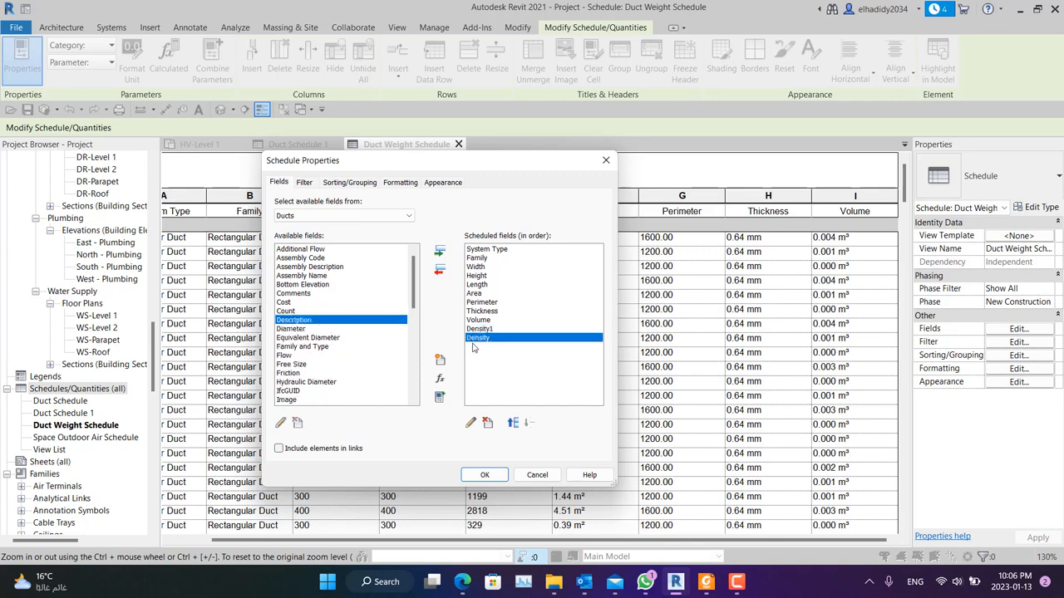
left_click(440, 270)
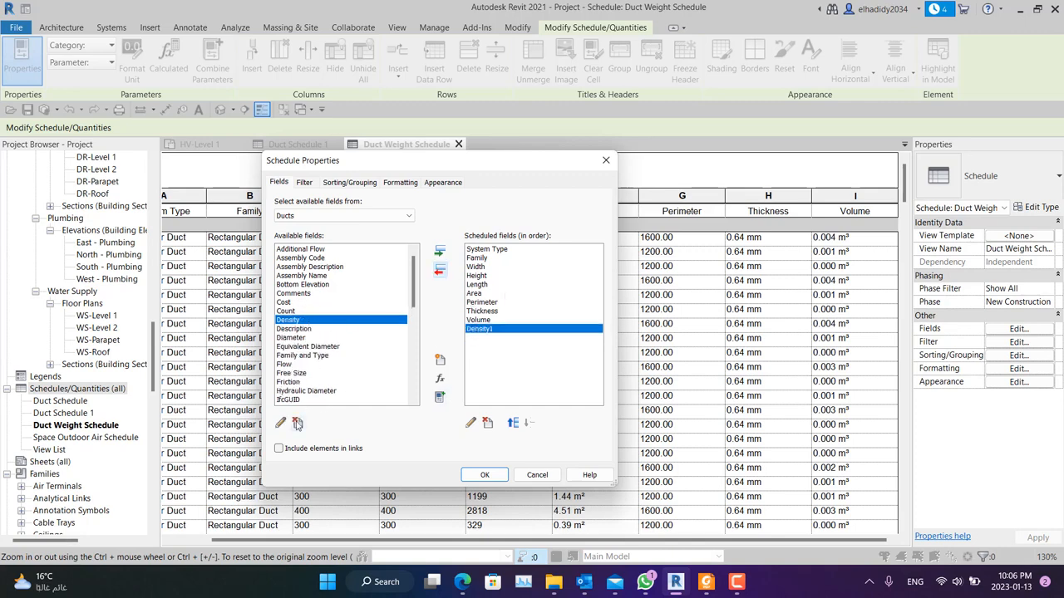
left_click(296, 424)
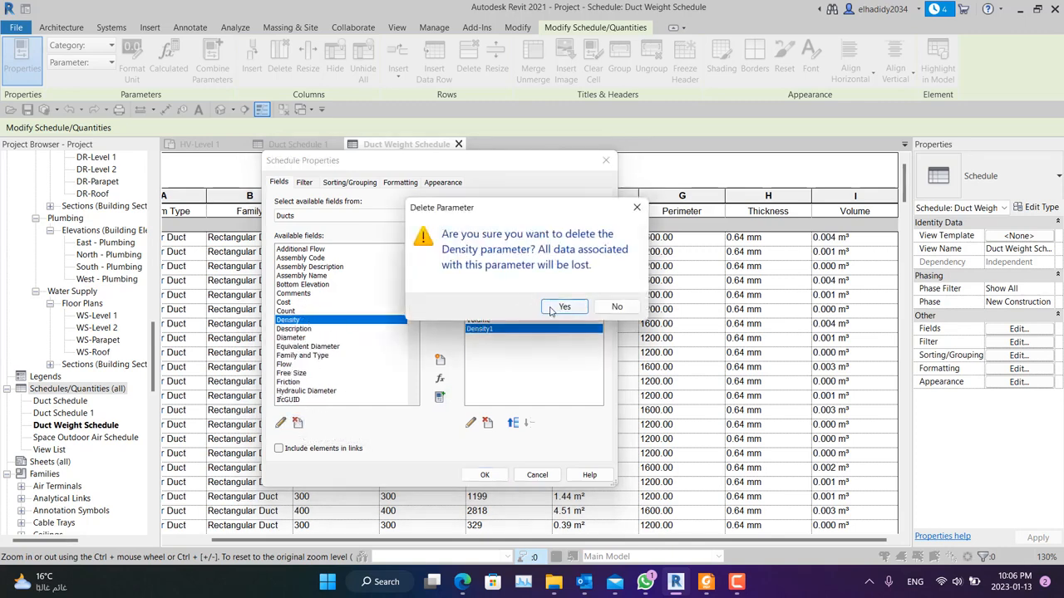
left_click(577, 307)
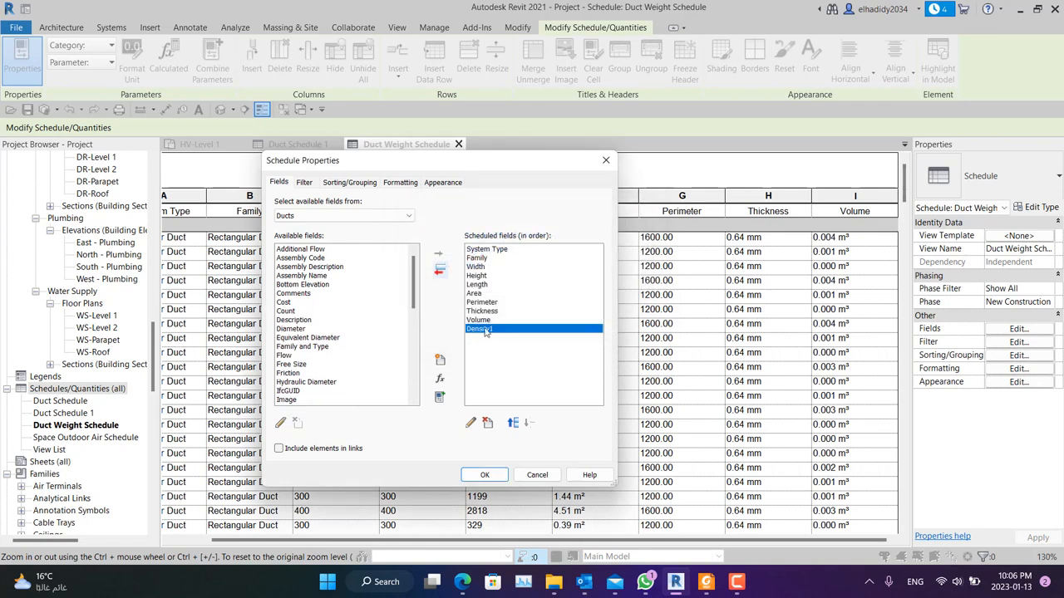
Remove Density1 from the scheduled fields and delete that parameter
left_click(441, 272)
left_click(296, 424)
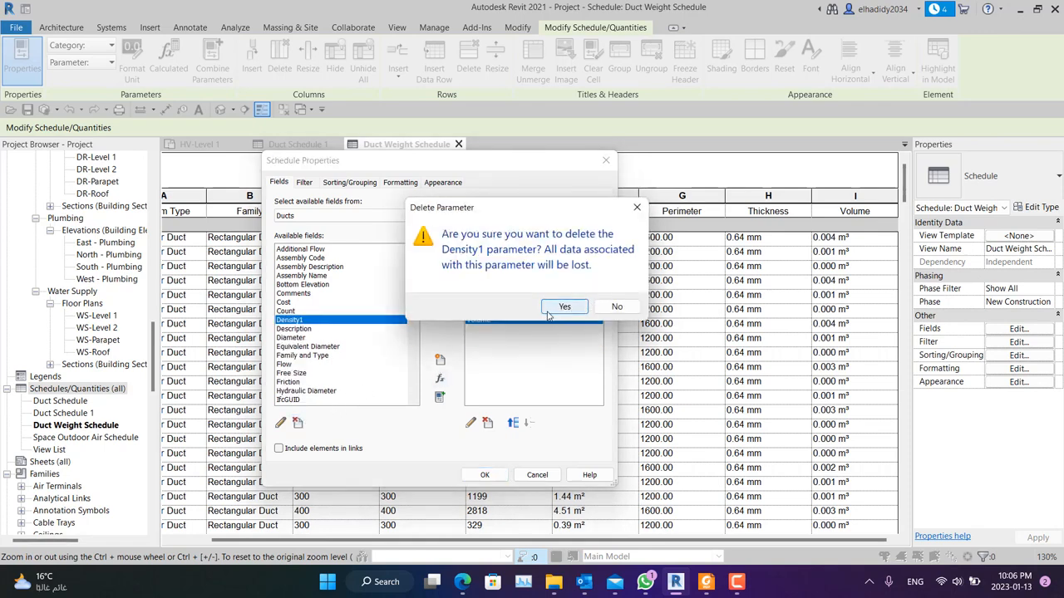
left_click(564, 306)
Create an instance project parameter named Density with type Mass Density and apply it as a new schedule field
left_click(440, 359)
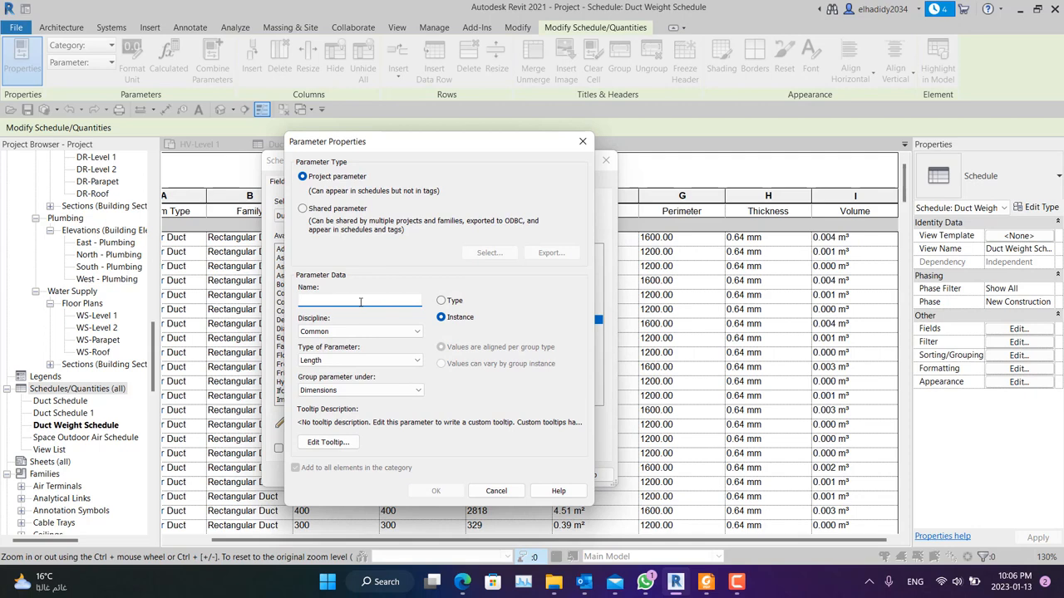
type("Density")
left_click(370, 359)
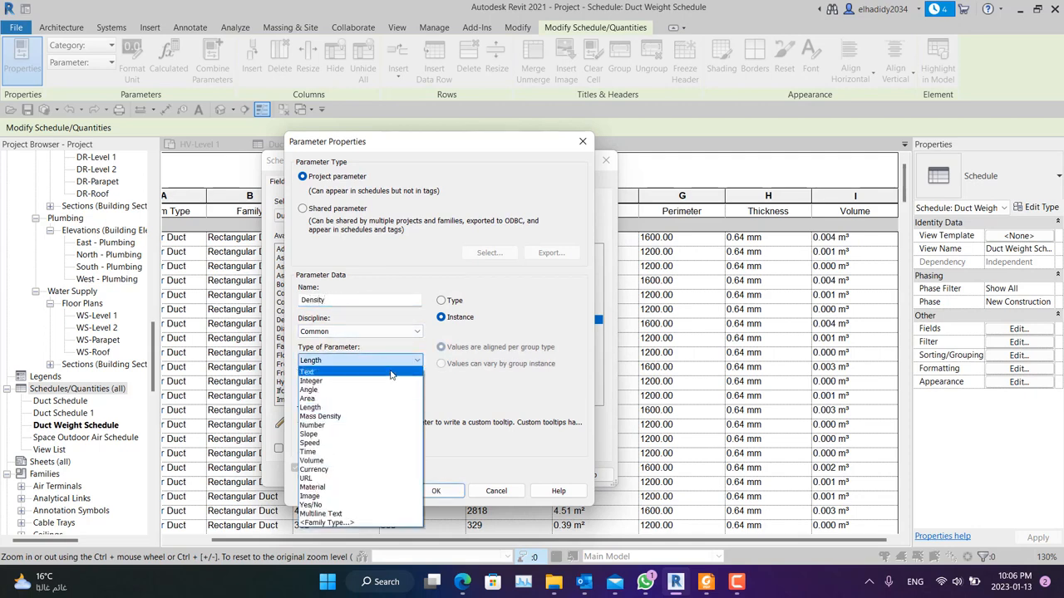
left_click(357, 416)
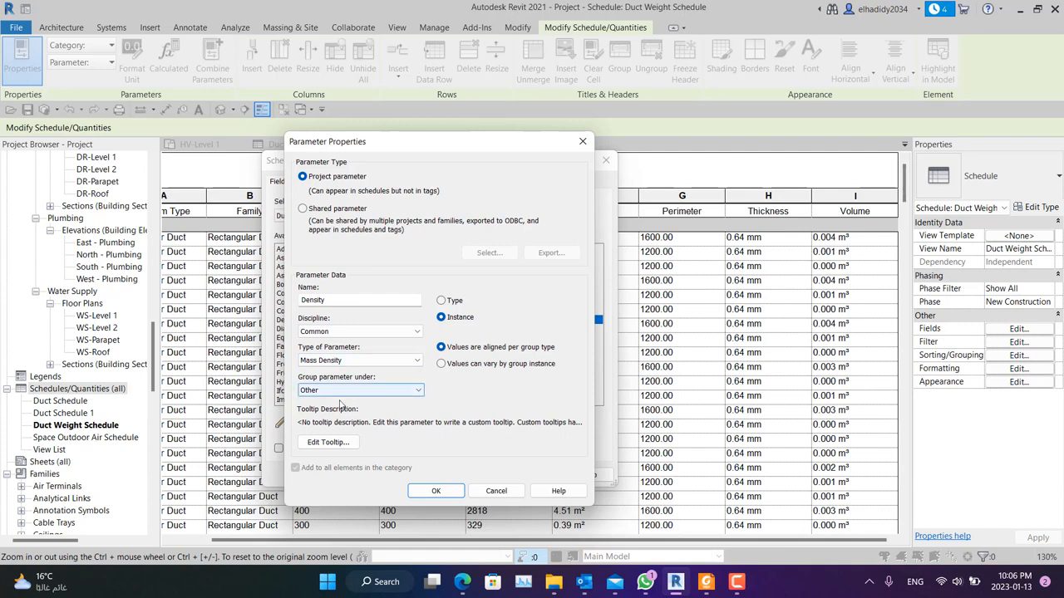
left_click(438, 491)
left_click(487, 475)
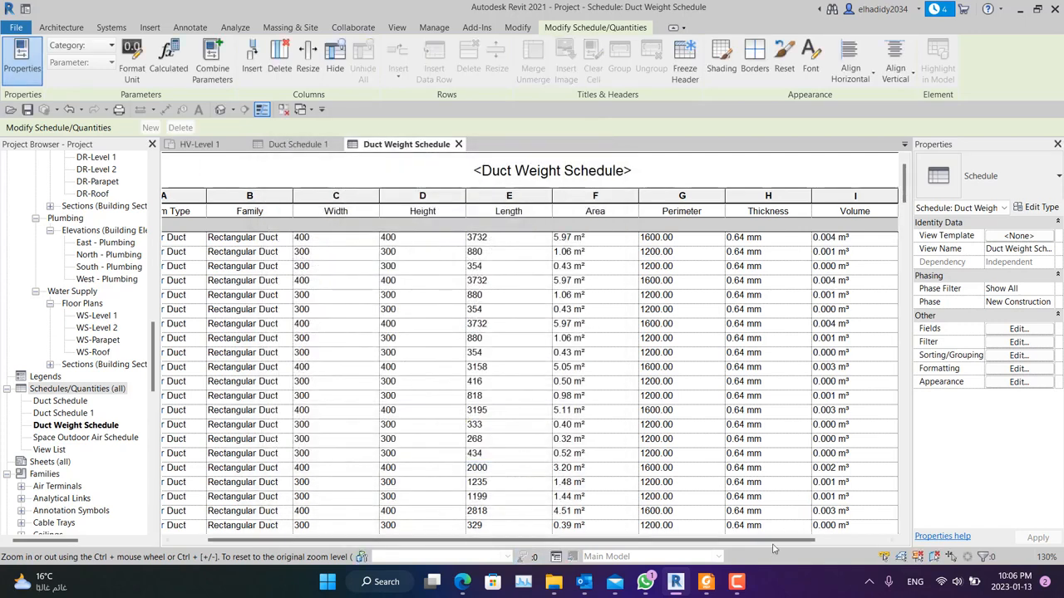
Set the Density of the first duct row to 7850 kg/m³
left_click_drag(773, 541, 844, 541)
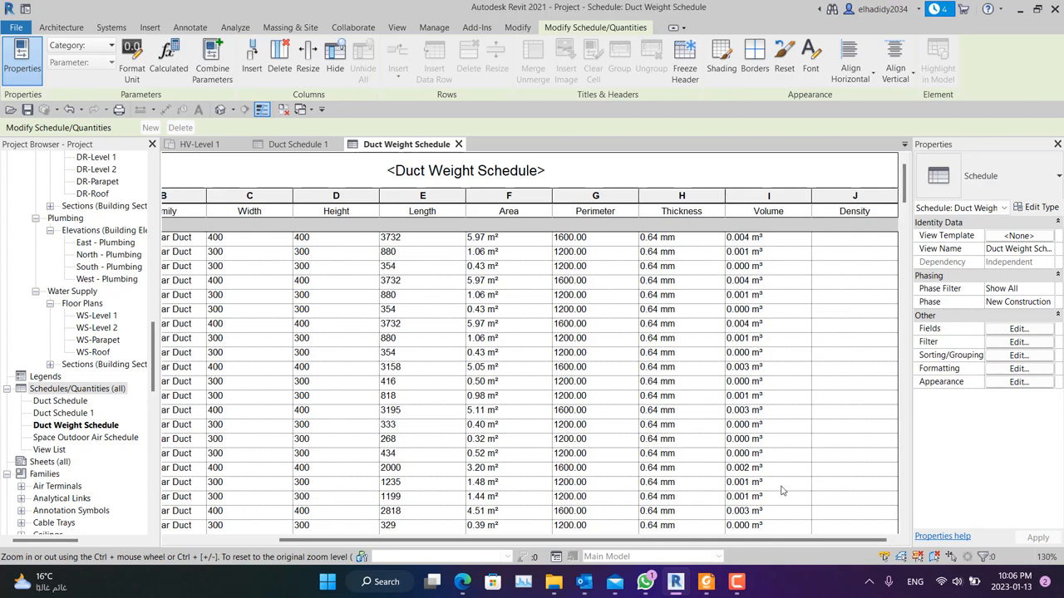
left_click(856, 239)
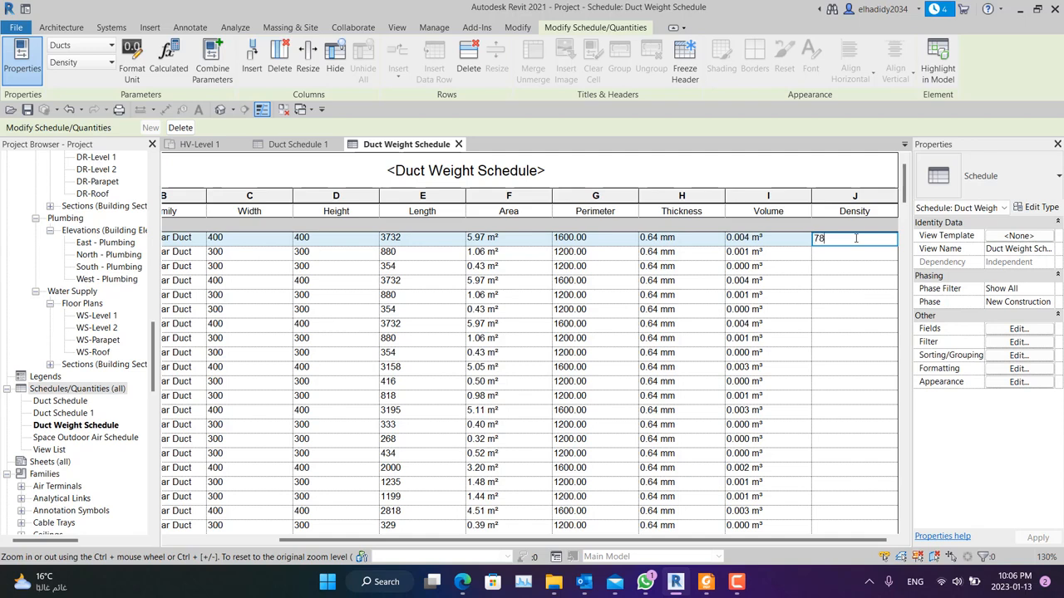
type("50")
left_click(863, 252)
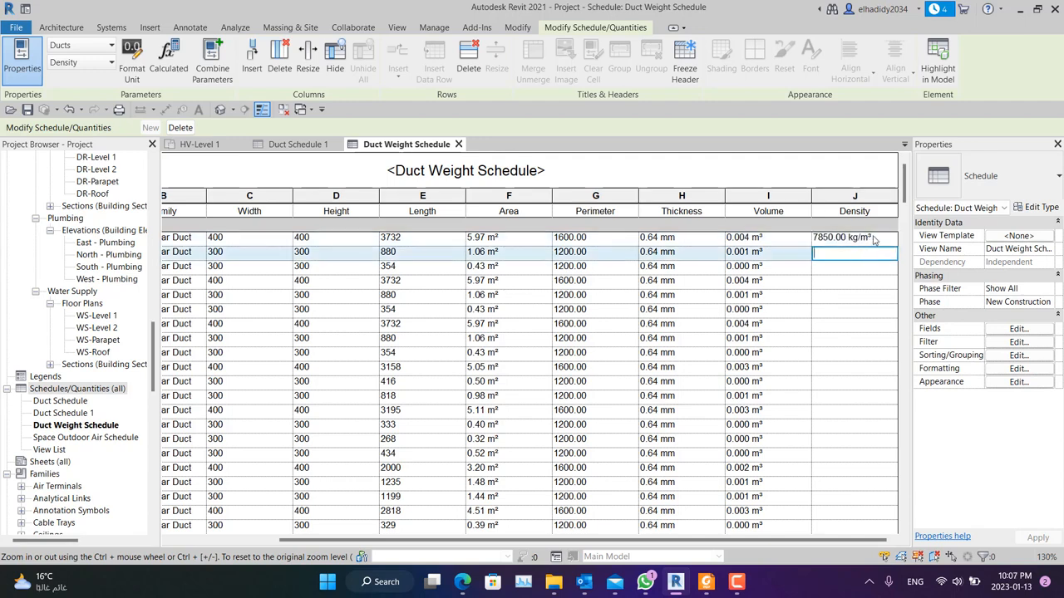
Format the Density column with its own settings instead of the project's, rounding to 0 decimal places
left_click(882, 238)
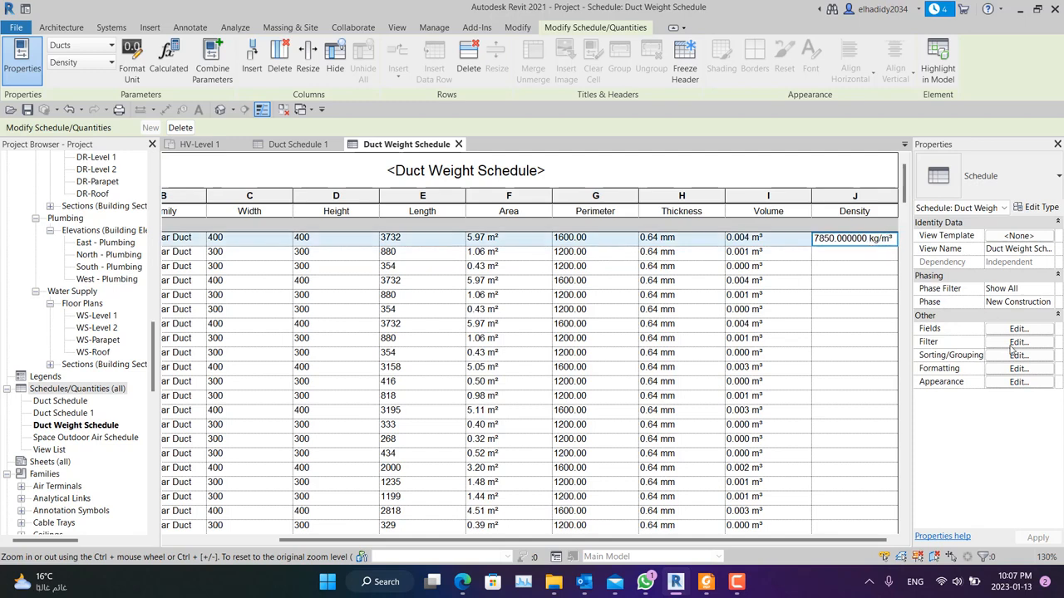
left_click(131, 68)
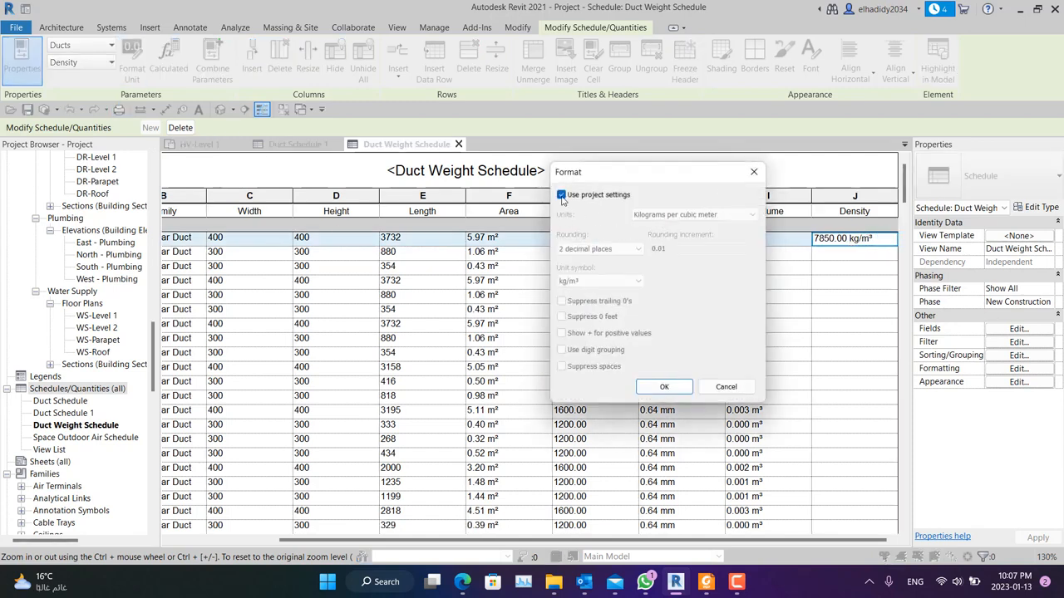
left_click(562, 196)
left_click(598, 248)
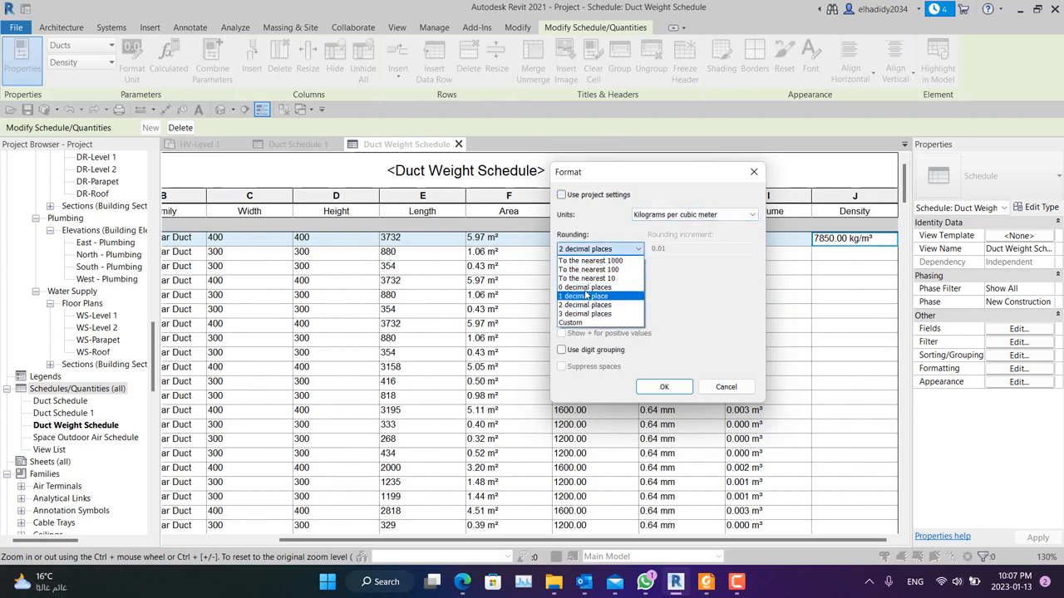
left_click(584, 287)
left_click(664, 387)
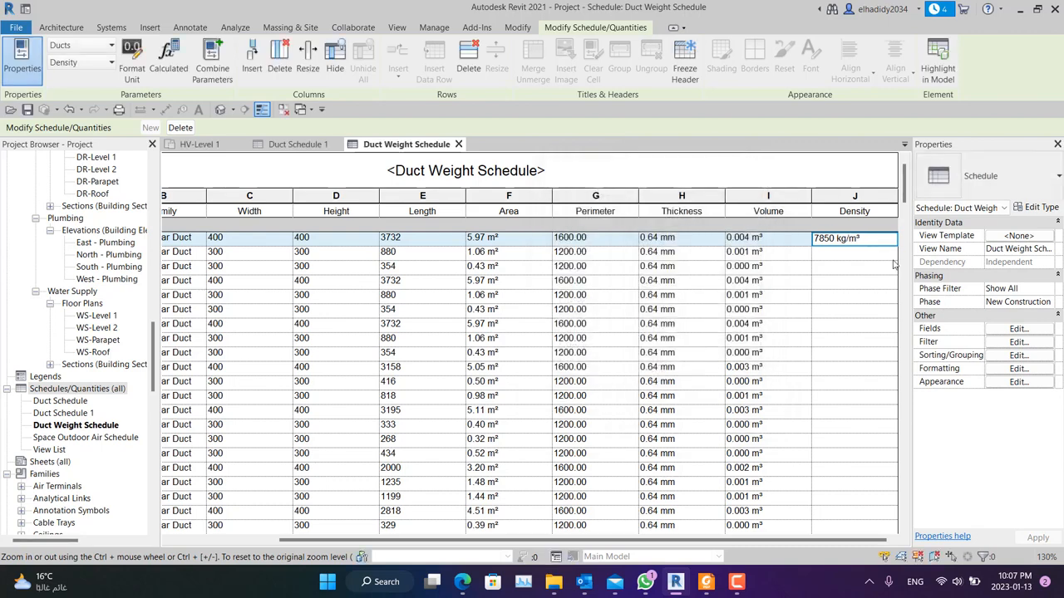
Stop itemizing every instance in the schedule and set the Density of the combined row to 7850
left_click(999, 329)
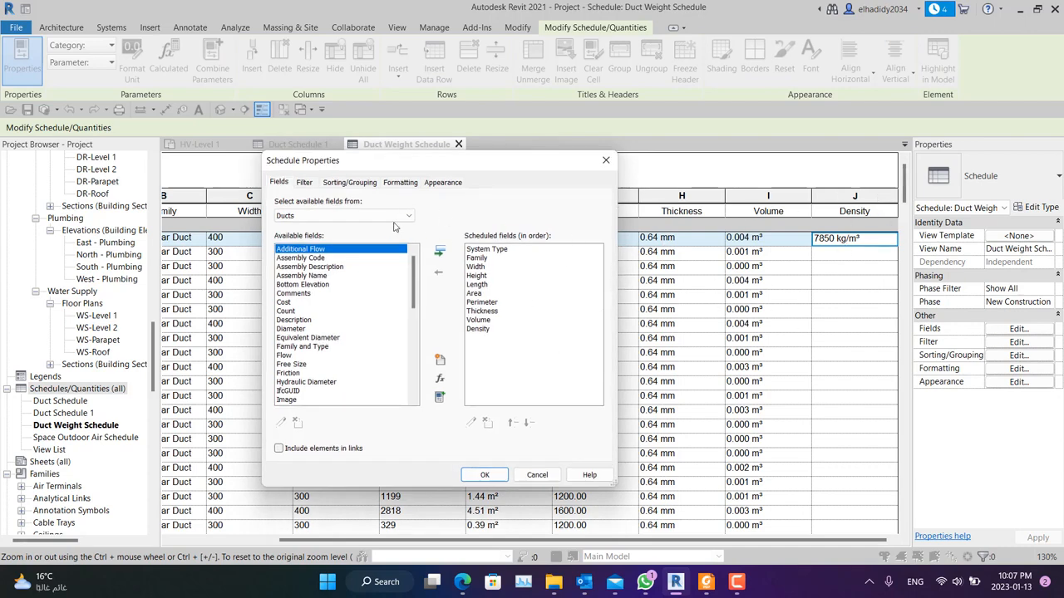
left_click(371, 185)
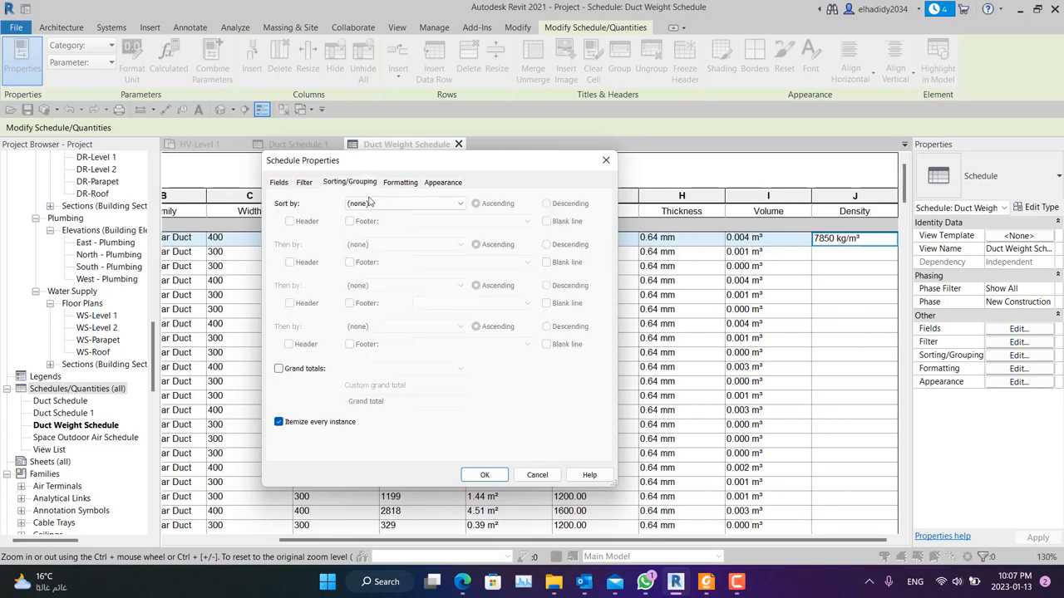
left_click(279, 422)
left_click(491, 476)
left_click(848, 240)
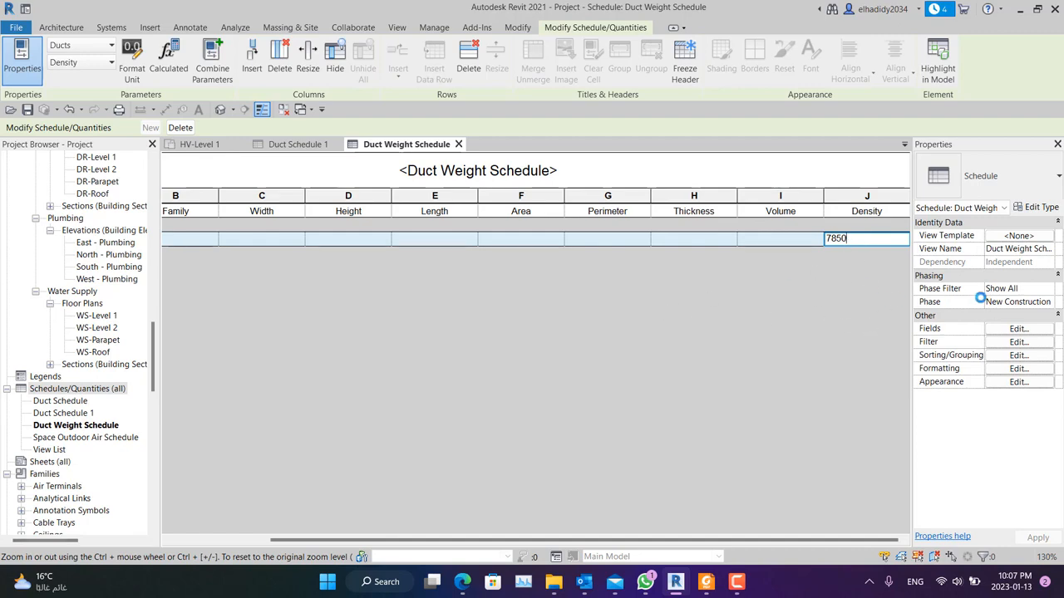
Itemize every instance in the schedule again and check the Density column across the duct rows
left_click(981, 330)
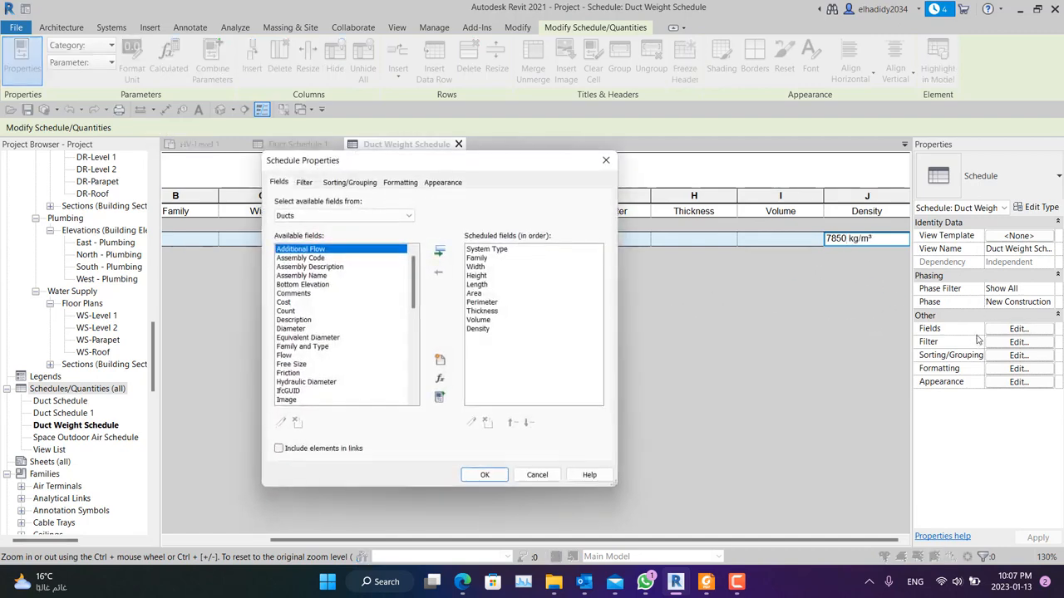
left_click(348, 182)
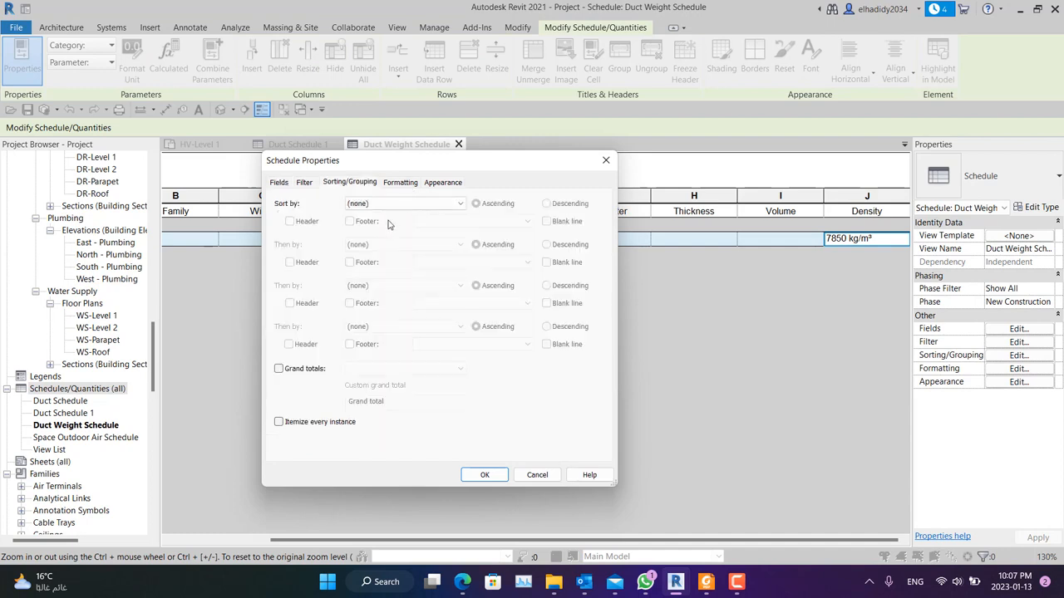
left_click(283, 423)
left_click(482, 475)
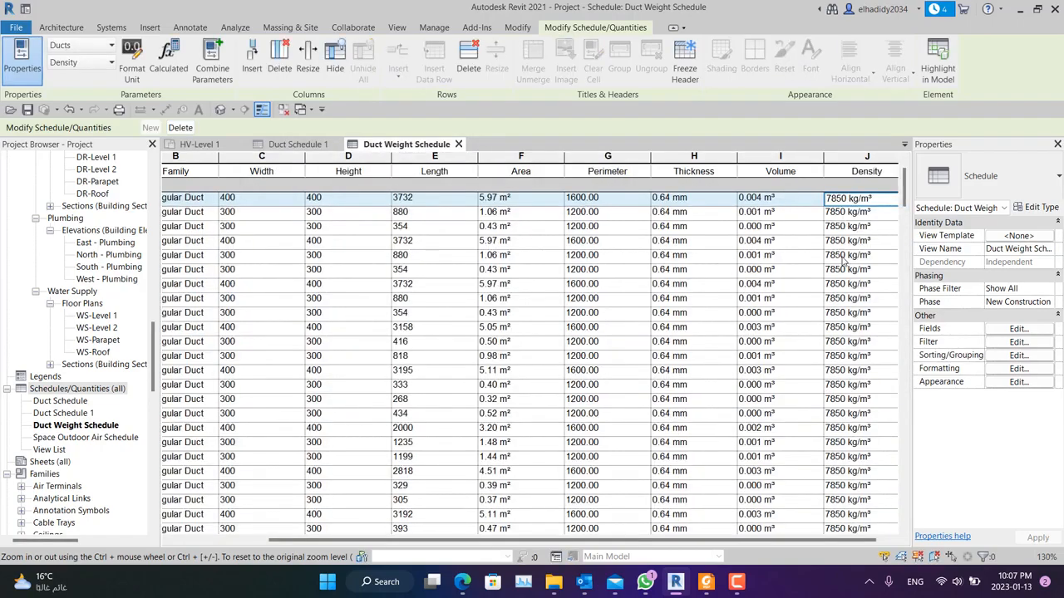
mouse_move(910, 177)
left_mouse_down()
mouse_move(902, 498)
mouse_move(904, 168)
left_mouse_up()
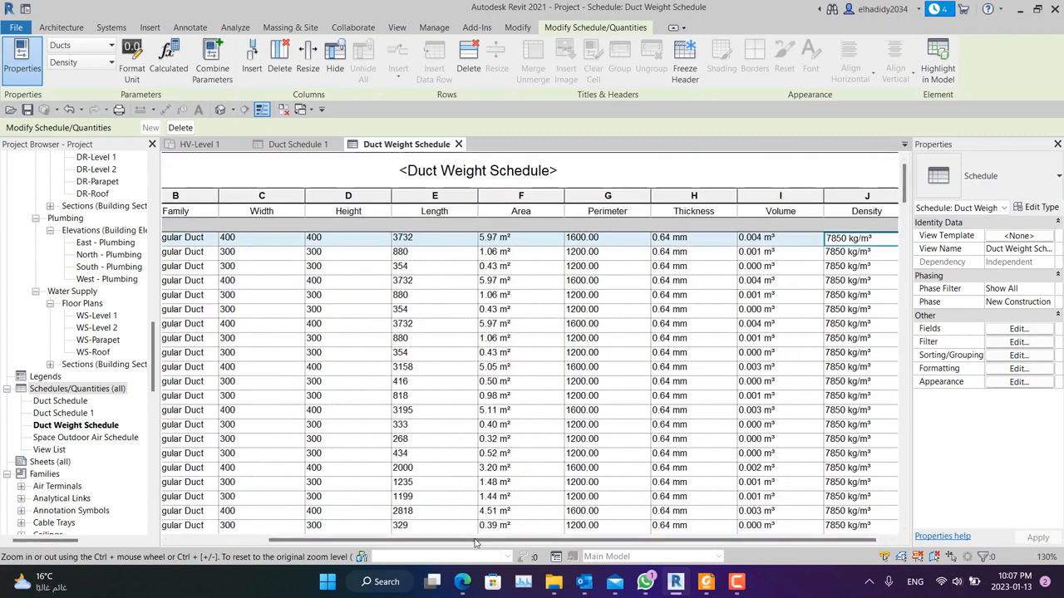
left_click_drag(480, 542, 492, 542)
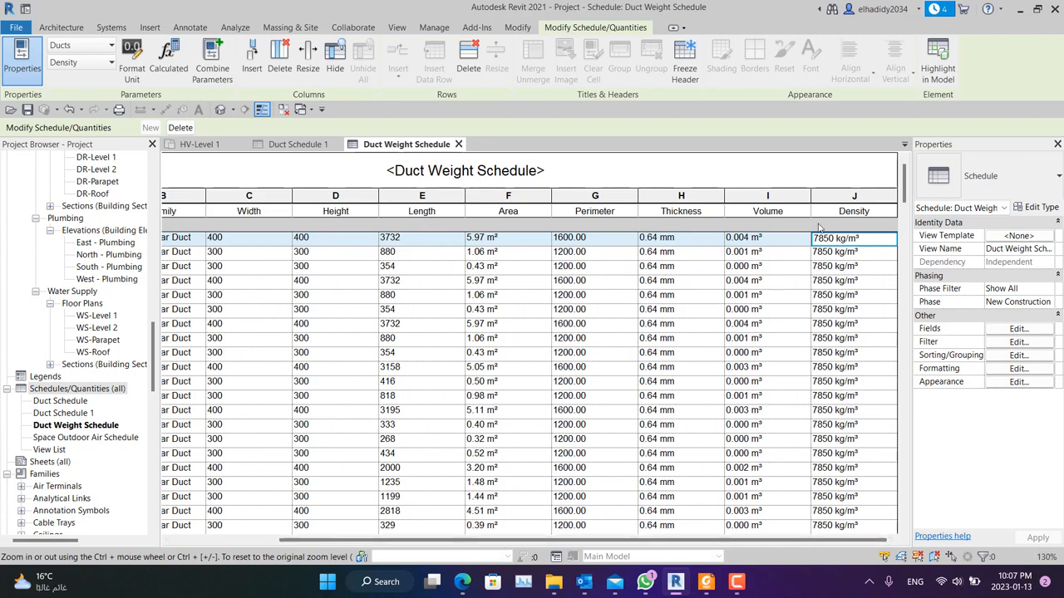
Start a new calculated field for the schedule and name it Duct Weight
left_click(1017, 329)
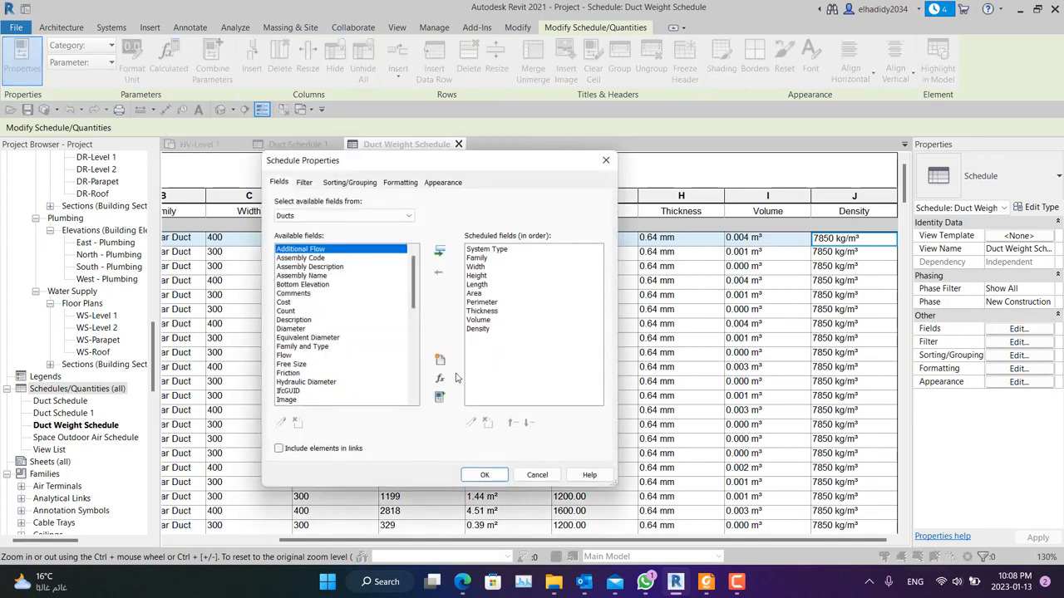
left_click(438, 380)
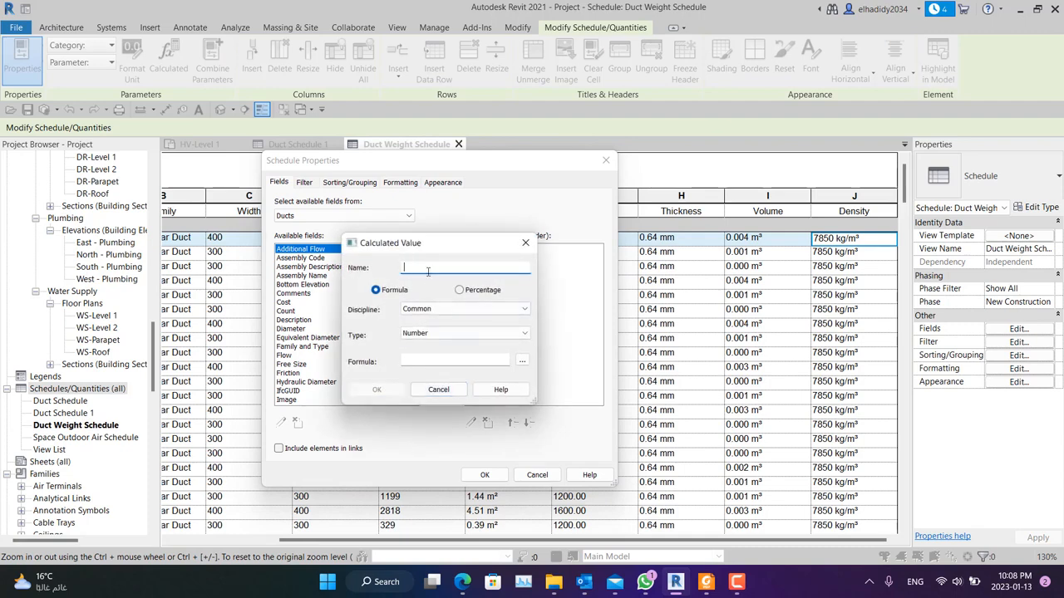
type("Duct Weight")
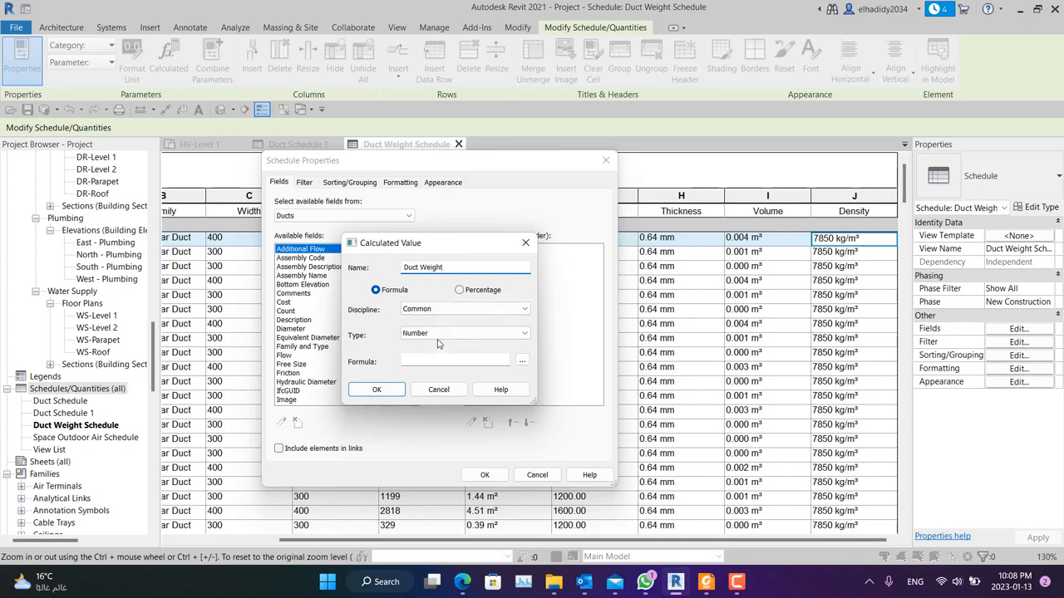
Look through the value types of the Common, HVAC, Electrical and Piping disciplines for one suited to a weight
left_click(440, 333)
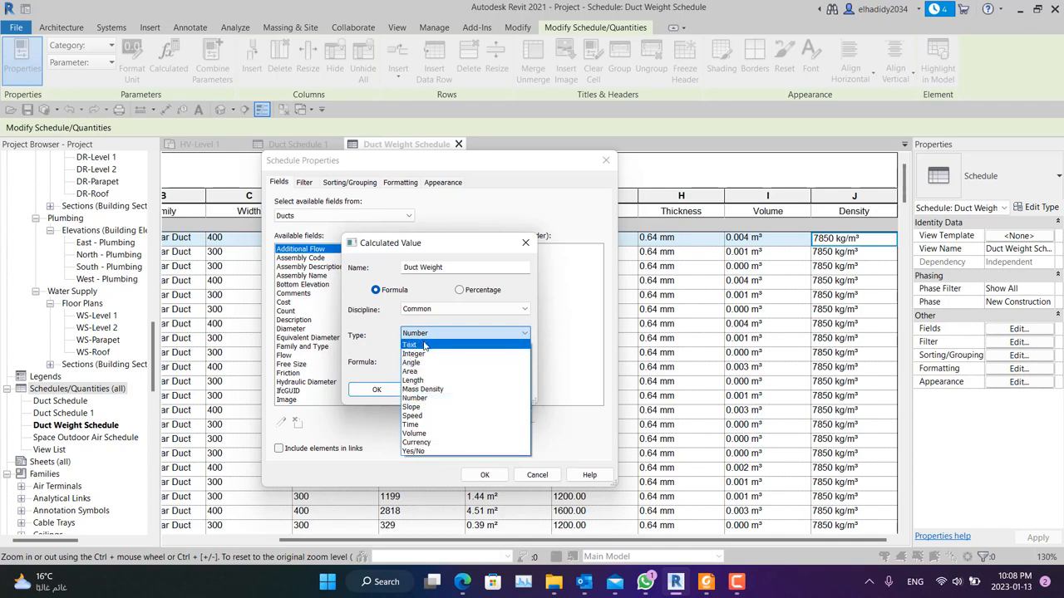
left_click(377, 339)
left_click(428, 309)
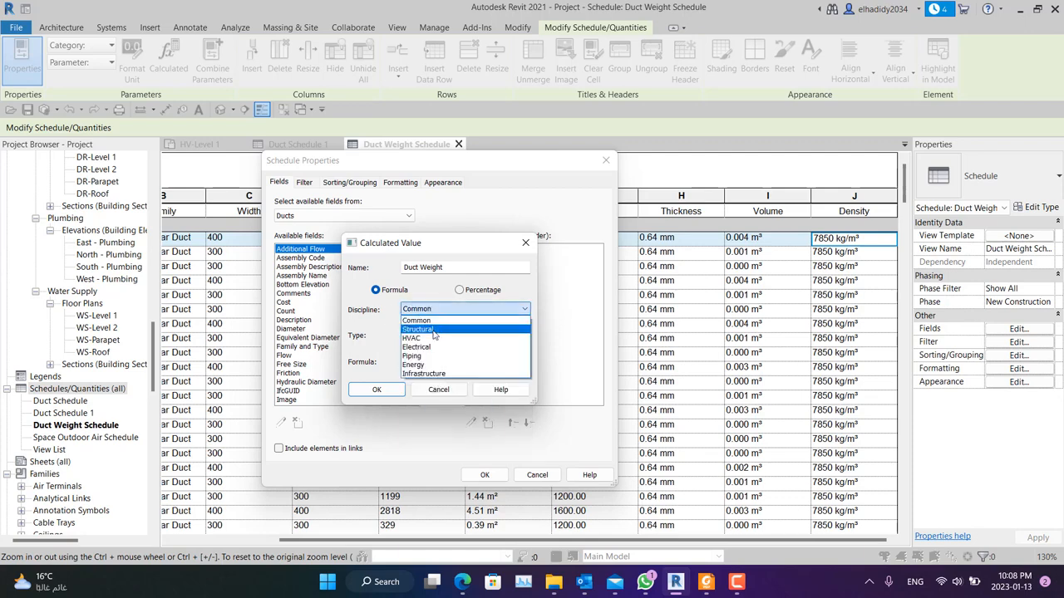
left_click(419, 339)
left_click(433, 333)
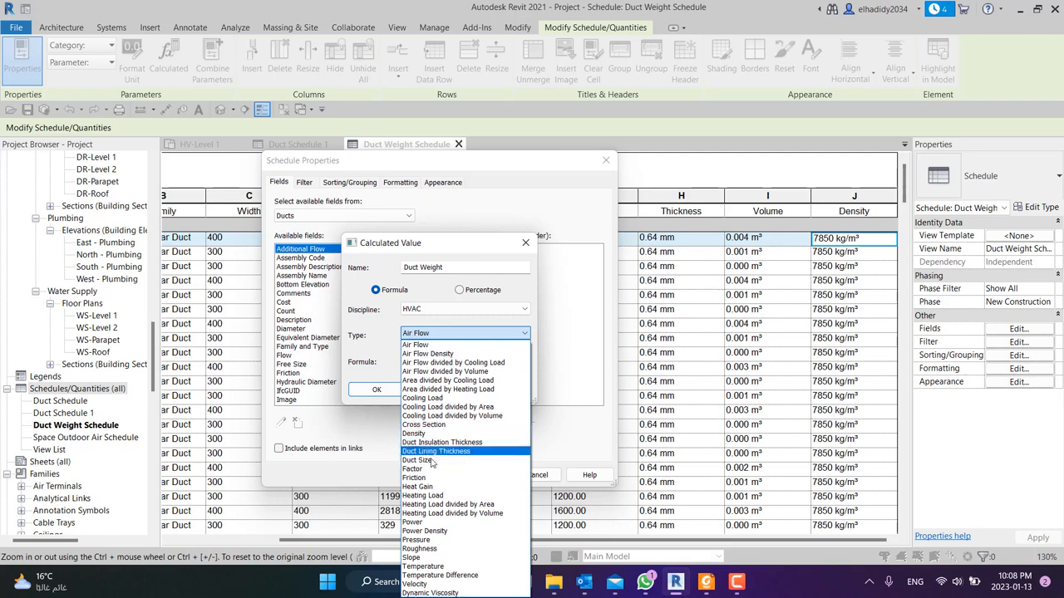
left_click(411, 329)
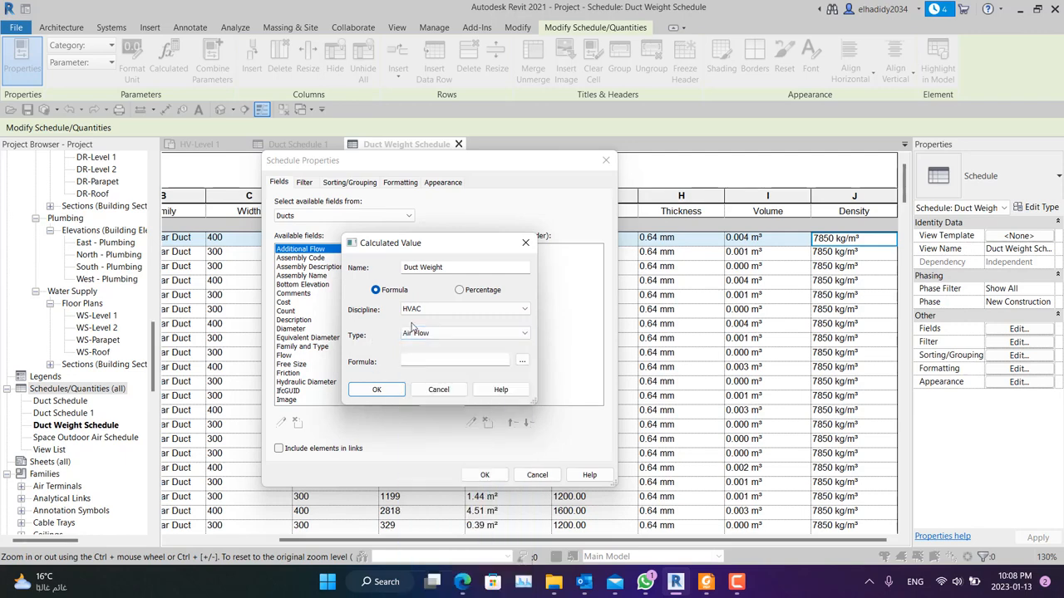
left_click(413, 328)
left_click(453, 309)
left_click(453, 310)
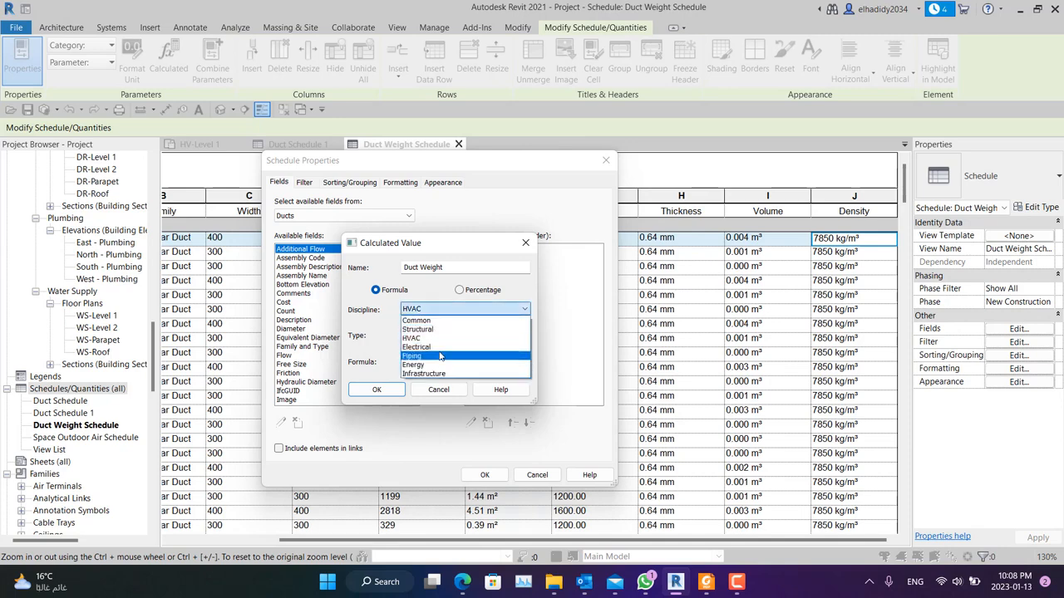
left_click(442, 340)
left_click(437, 310)
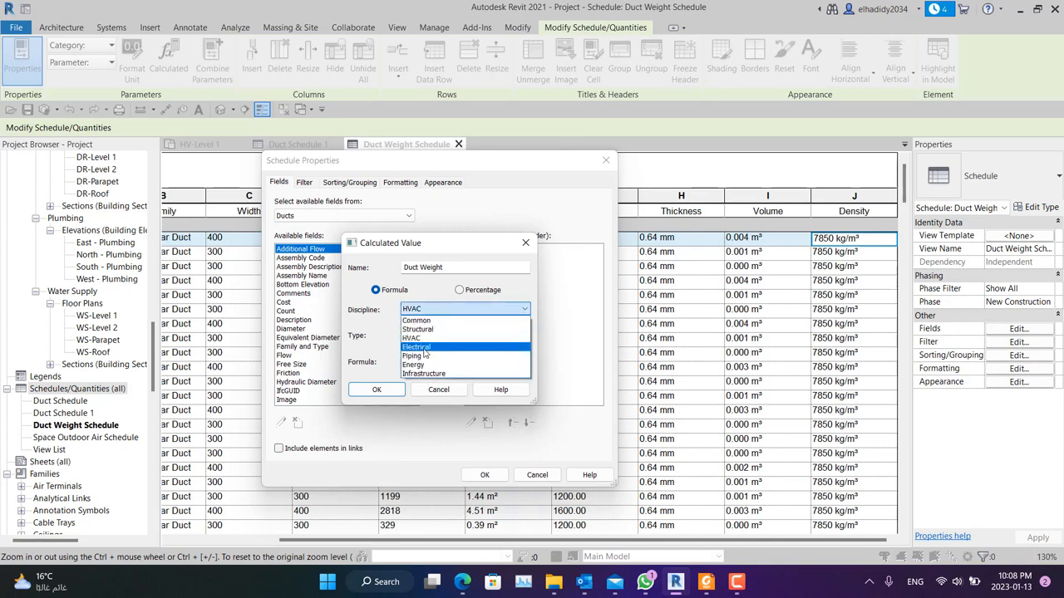
left_click(424, 348)
left_click(424, 333)
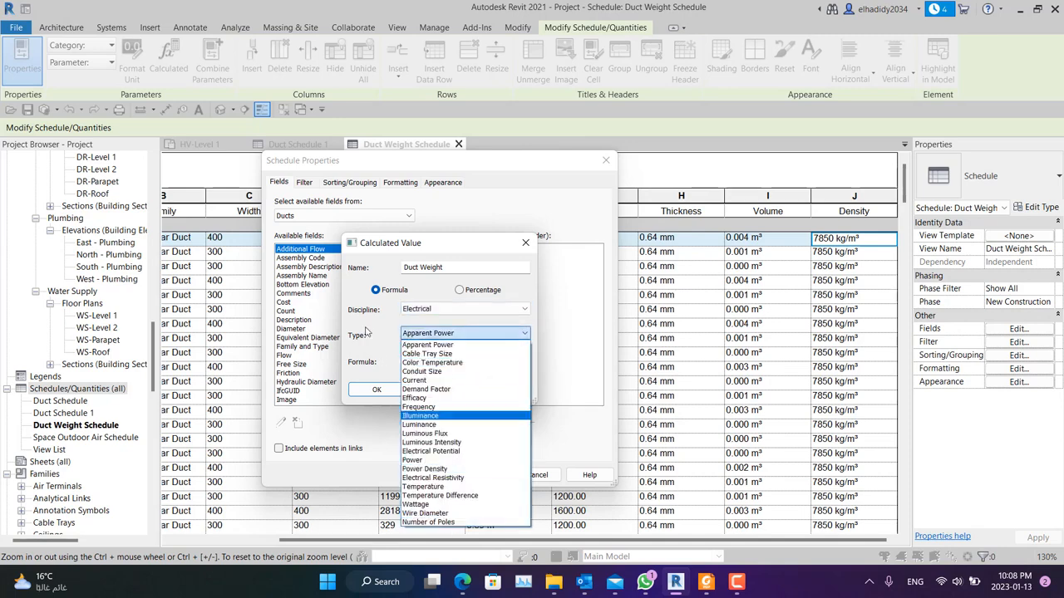
left_click(453, 309)
left_click(432, 358)
left_click(441, 333)
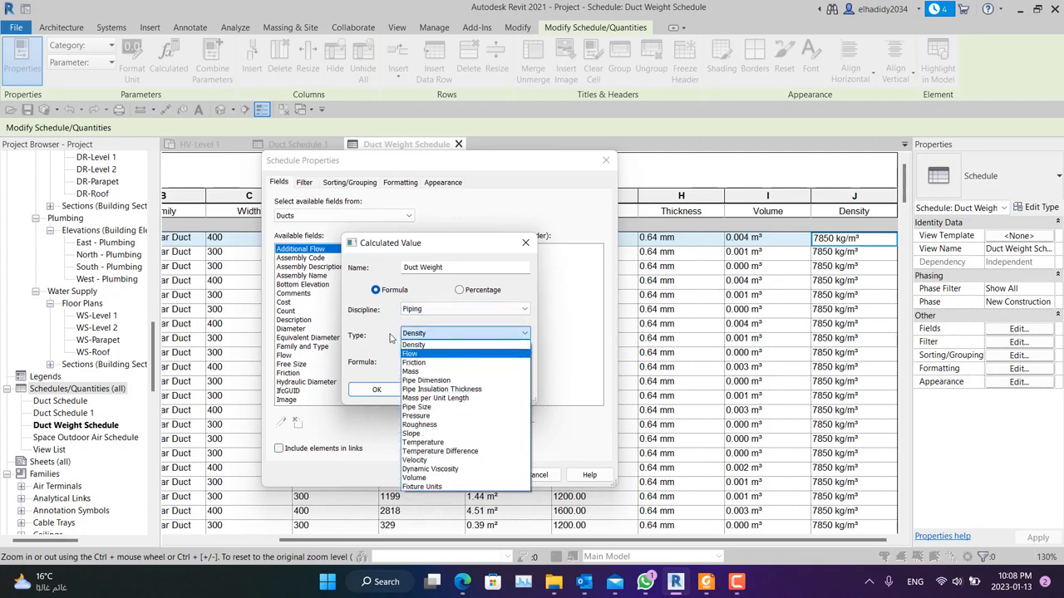
left_click(392, 338)
Set the Duct Weight calculated value's discipline to Structural and its type to Mass
left_click(424, 310)
left_click(460, 330)
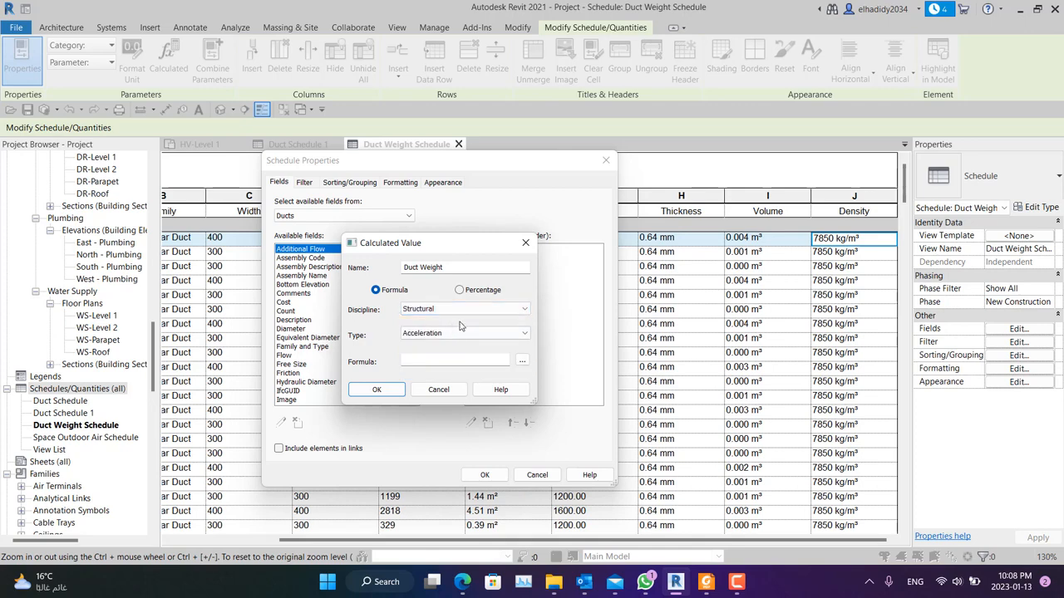
left_click(460, 333)
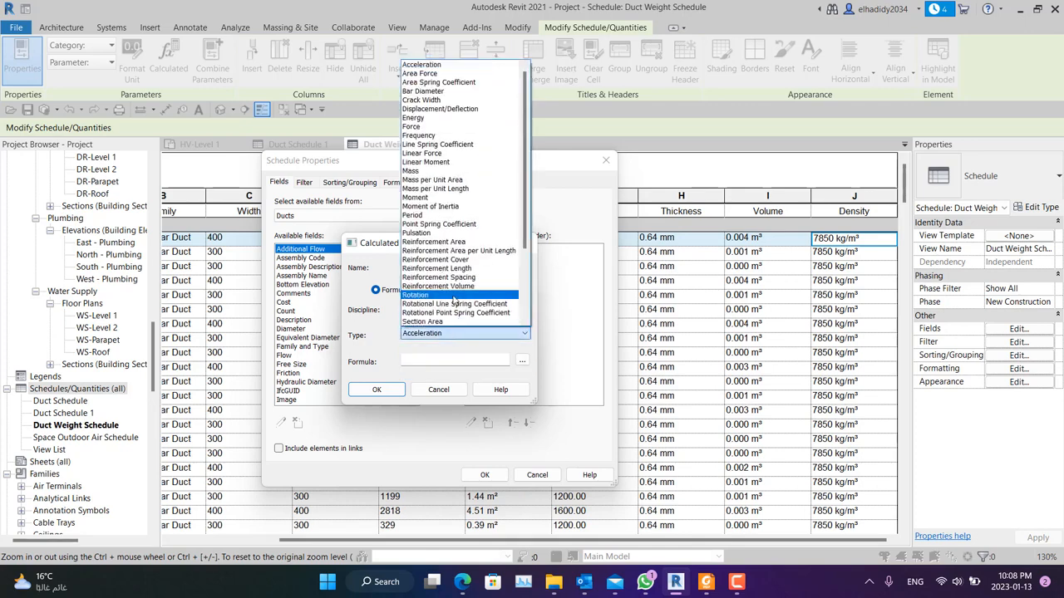
left_click(440, 171)
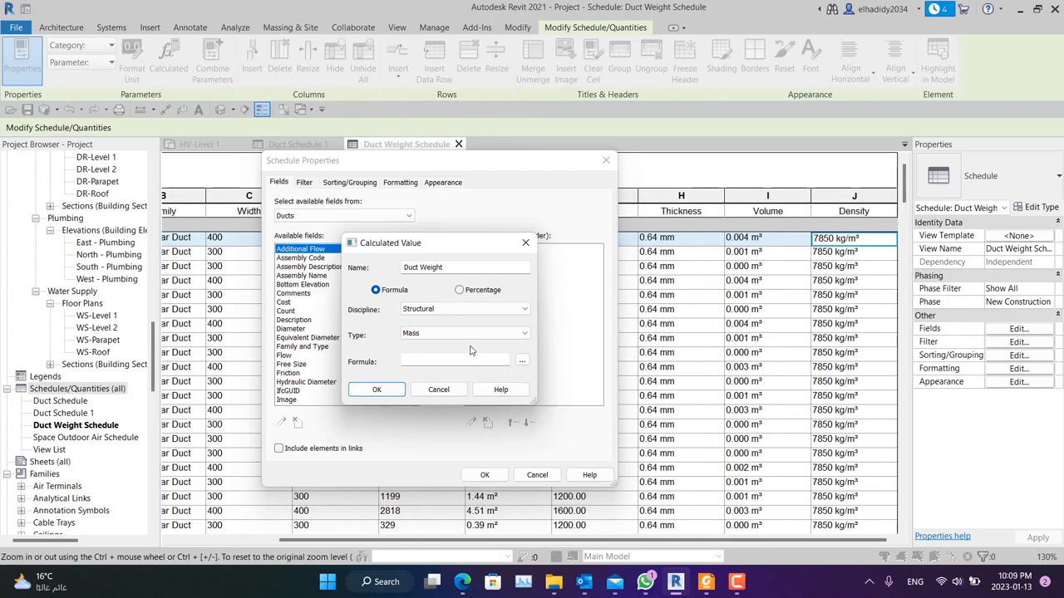
Give Duct Weight the formula Volume*Density and add the calculated field to the schedule
left_click(522, 360)
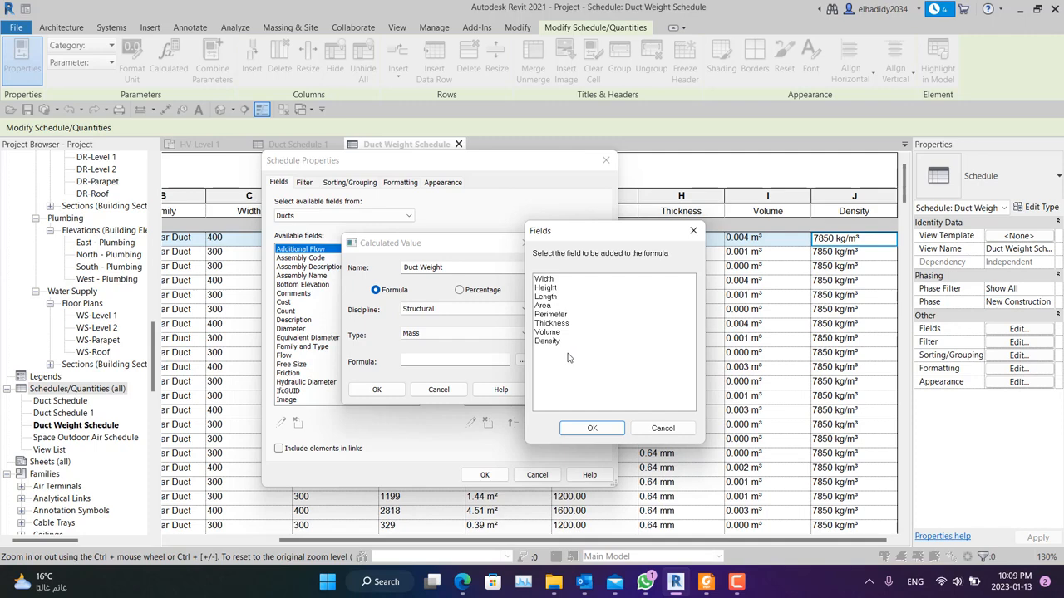
left_click(569, 333)
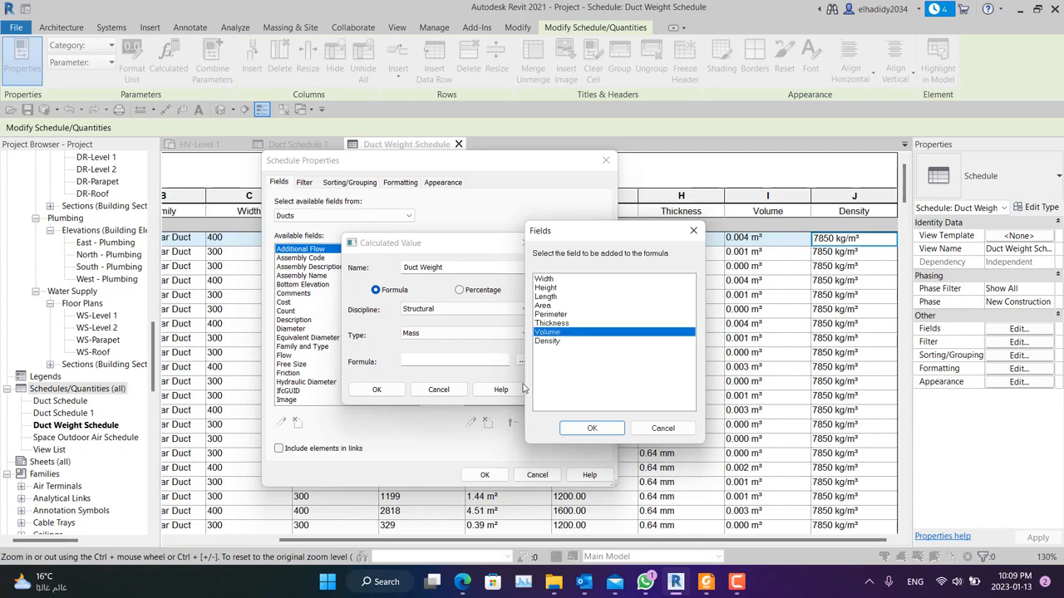
left_click(590, 428)
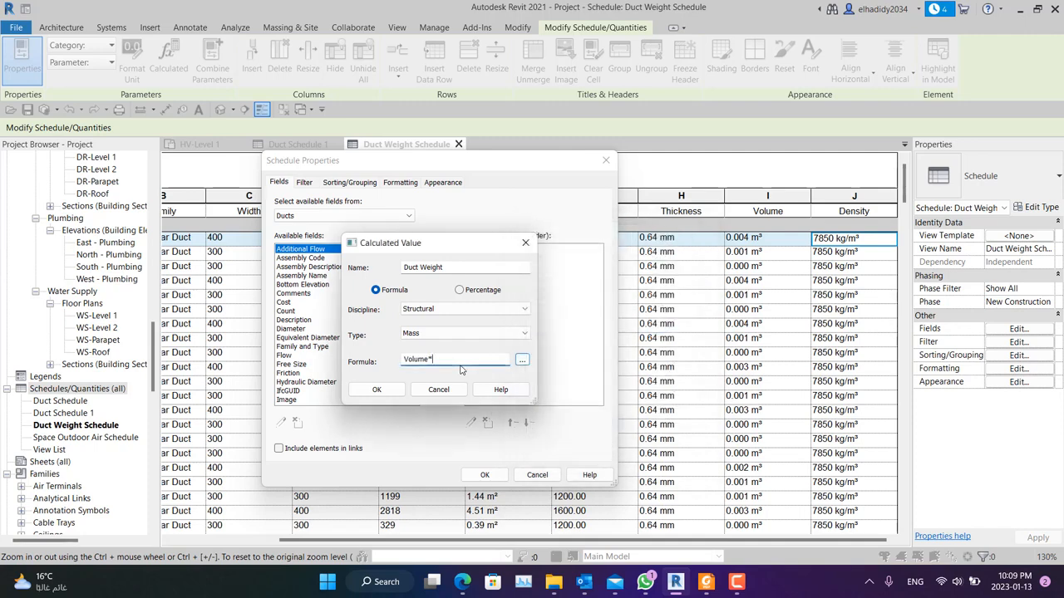
left_click(520, 360)
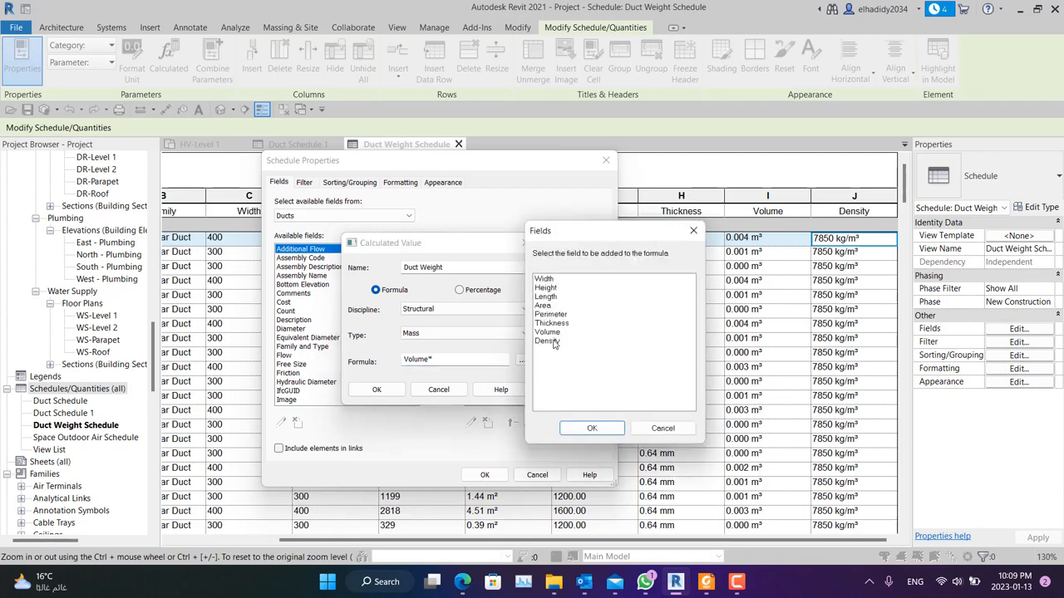
left_click(554, 342)
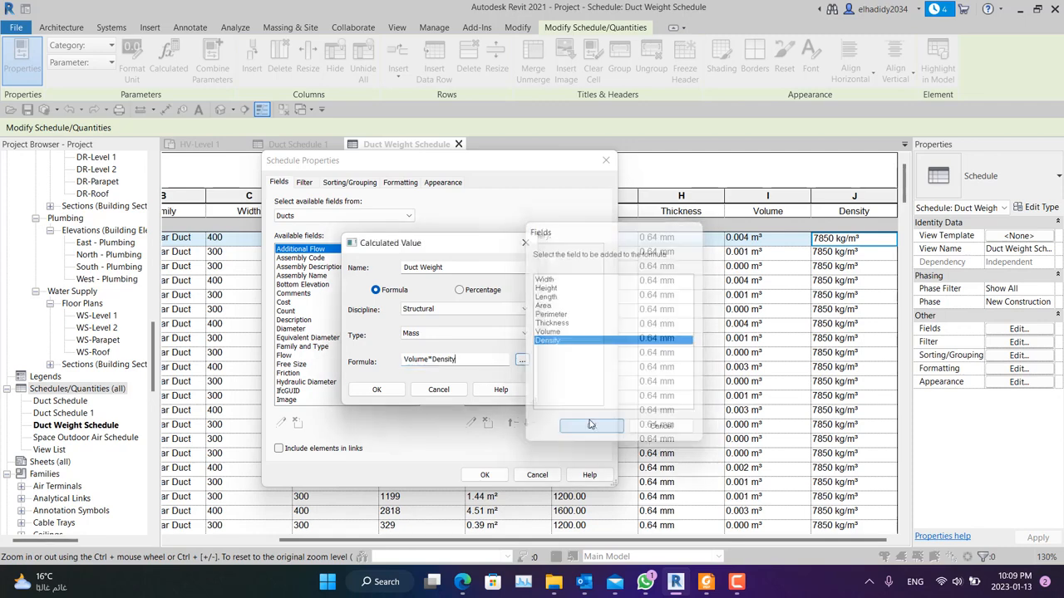
left_click(591, 428)
left_click(381, 390)
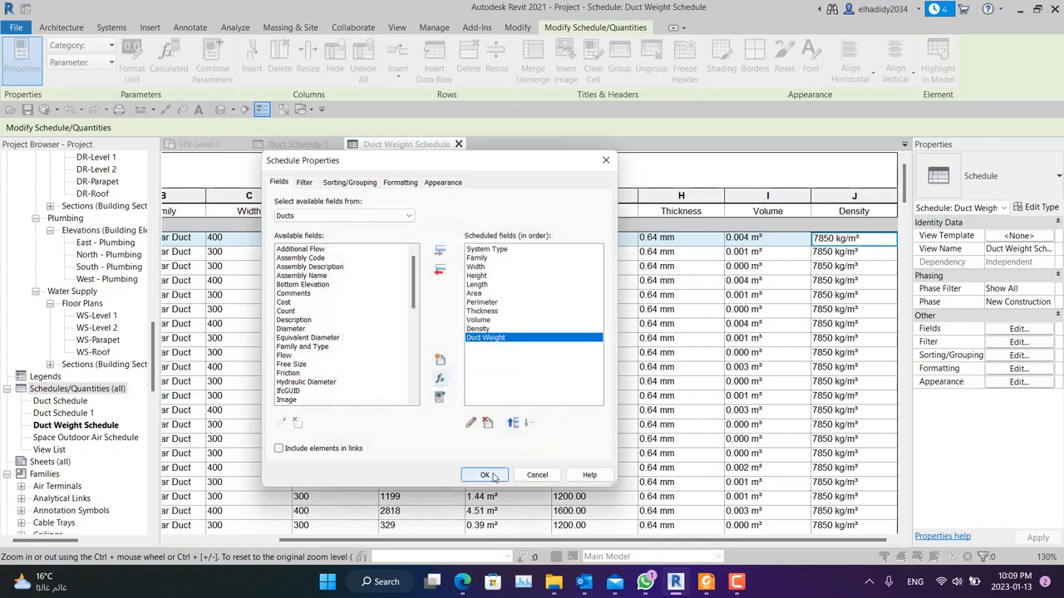
left_click(484, 475)
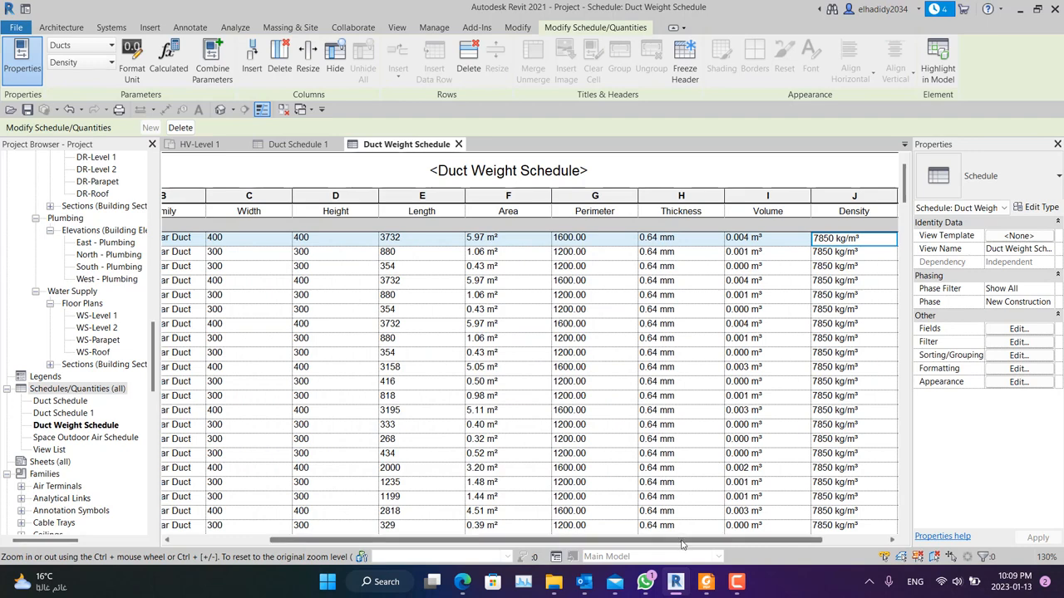
Review the Duct Weight column and the duct rows of the different system types in the schedule
left_click_drag(683, 541, 748, 541)
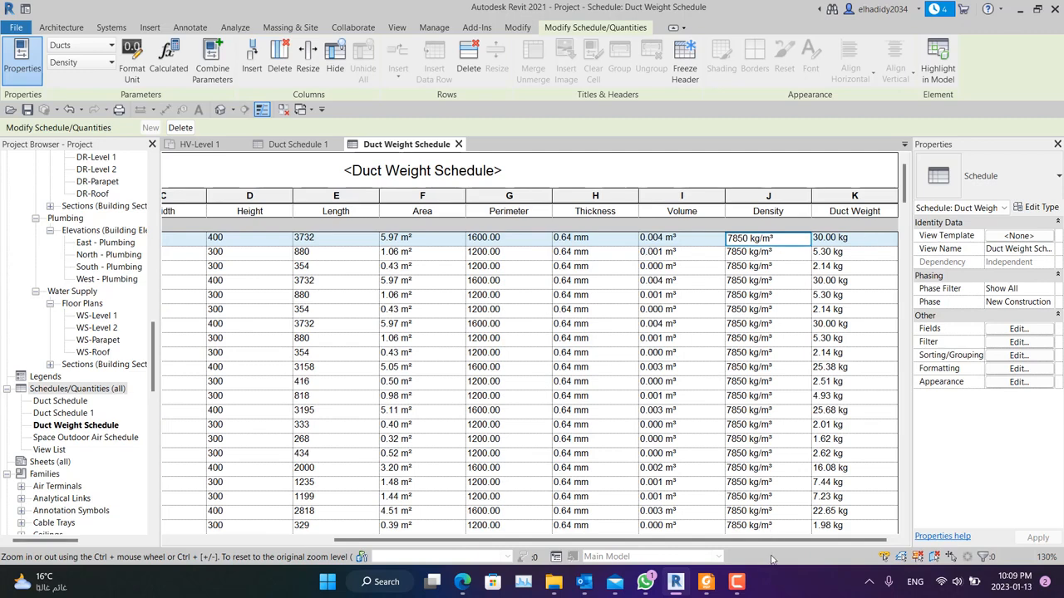
mouse_move(721, 541)
left_mouse_down()
mouse_move(572, 551)
mouse_move(721, 550)
left_mouse_up()
left_click_drag(828, 549, 647, 544)
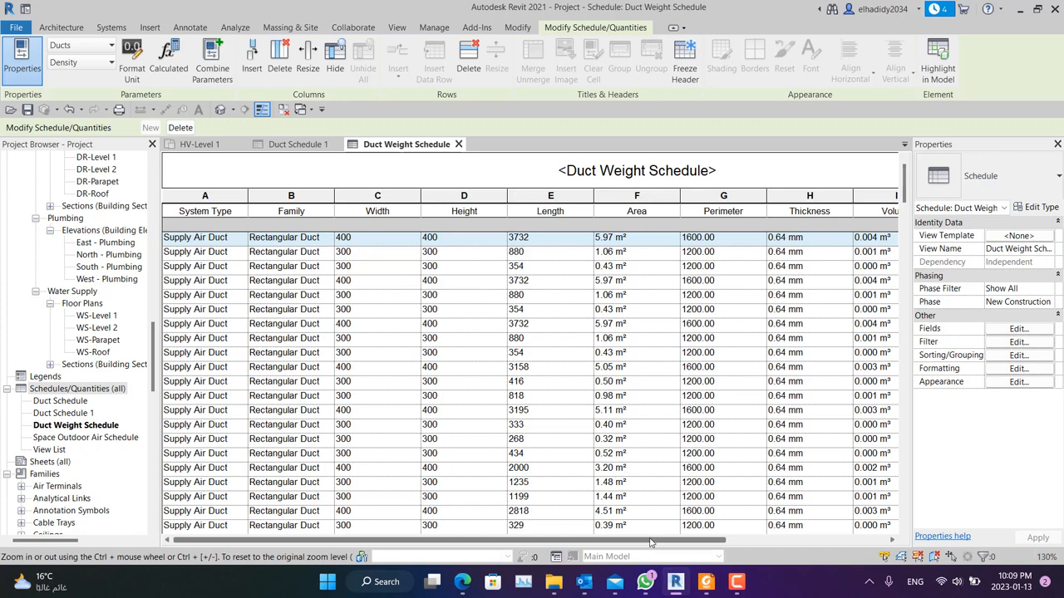
scroll(540, 349, "down", 10)
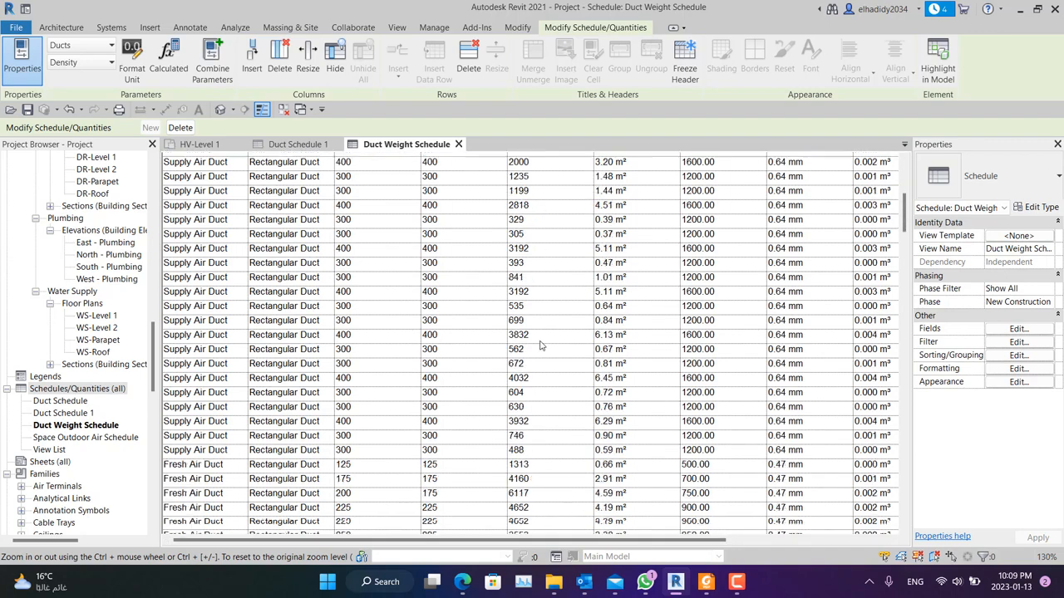
scroll(244, 332, "down", 10)
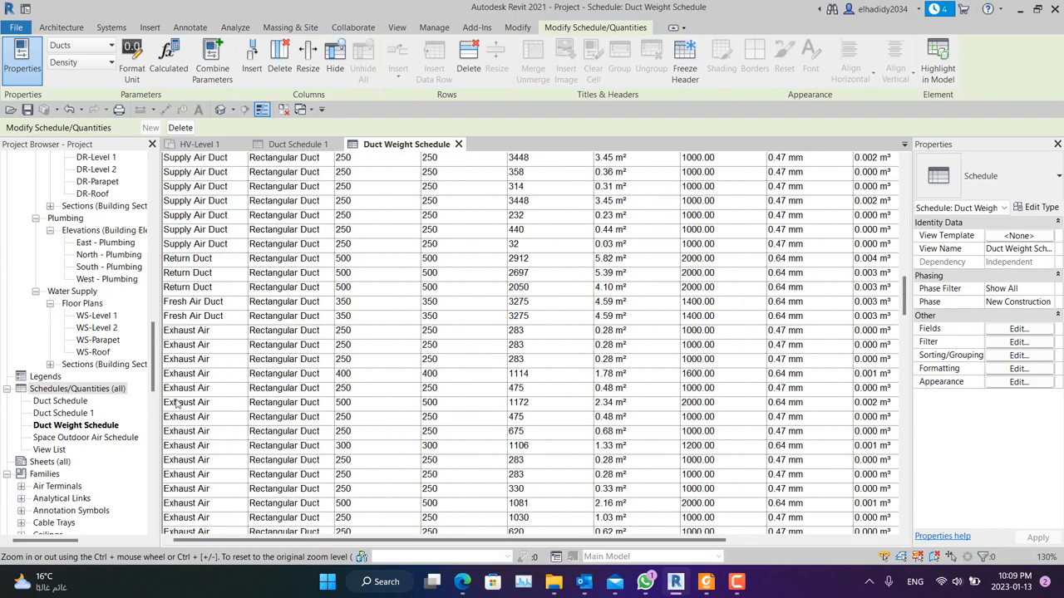
scroll(246, 351, "up", 15)
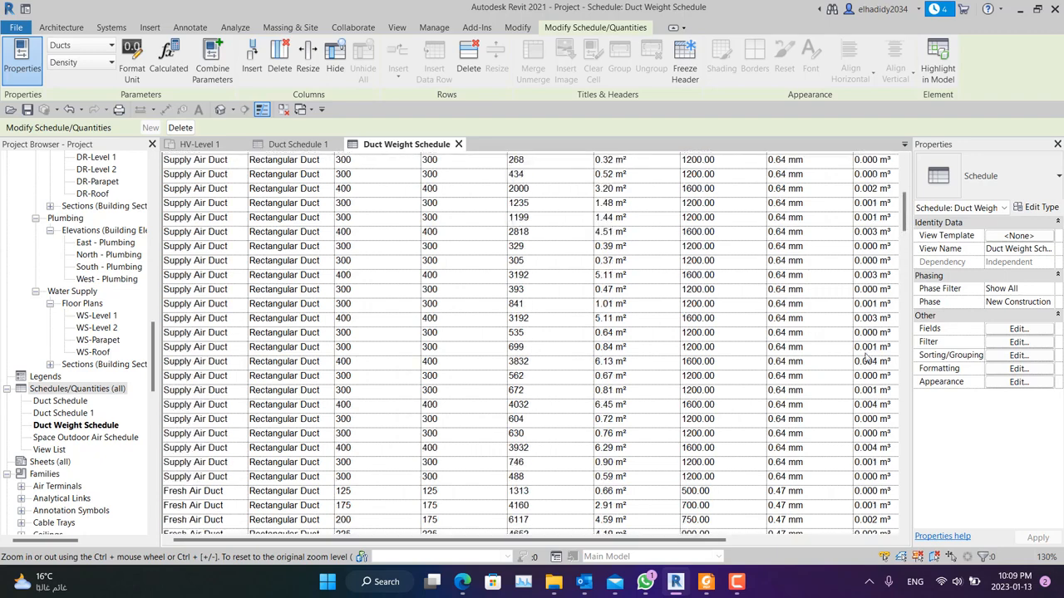
left_click_drag(695, 540, 892, 535)
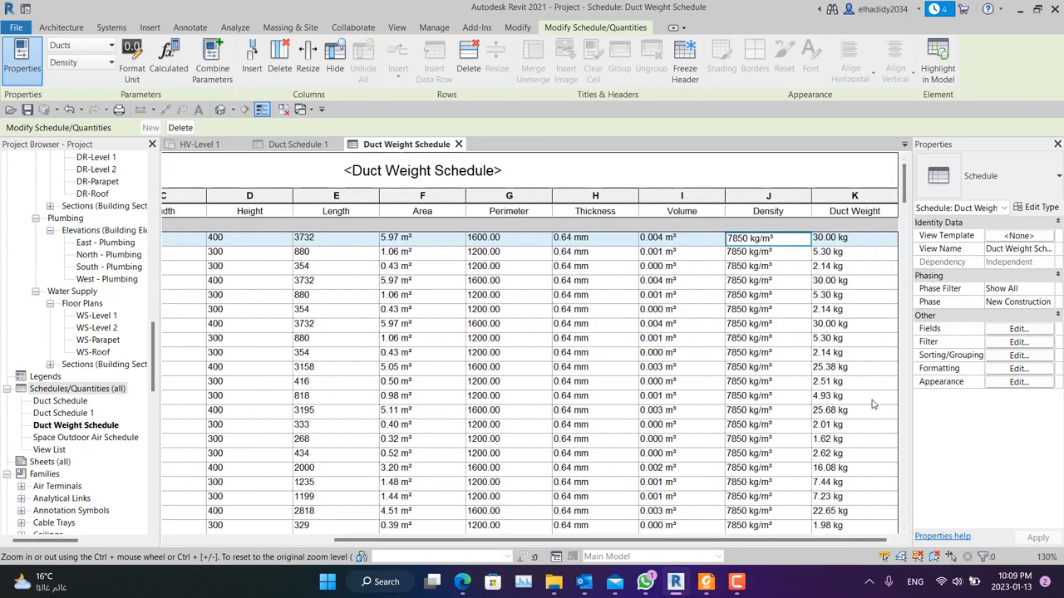
Set the Duct Weight field's formatting to calculate totals
left_click(1021, 329)
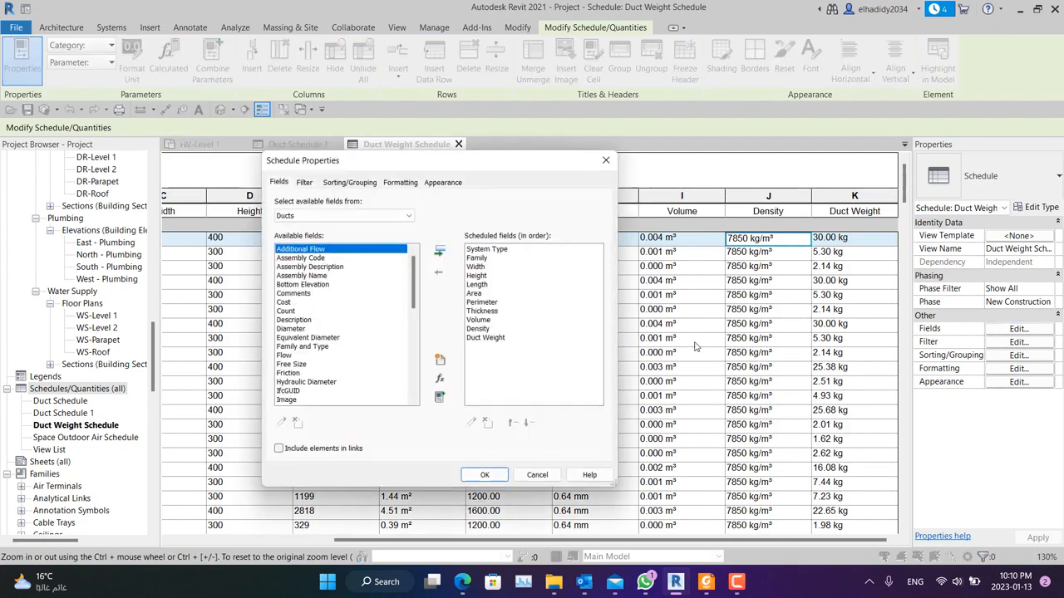
left_click(400, 183)
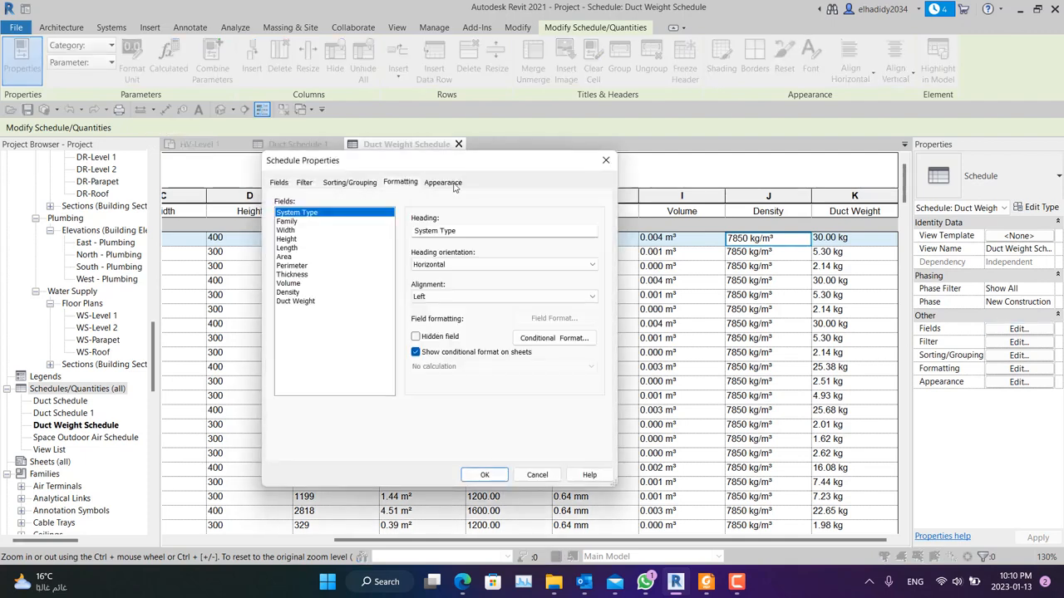
left_click(344, 301)
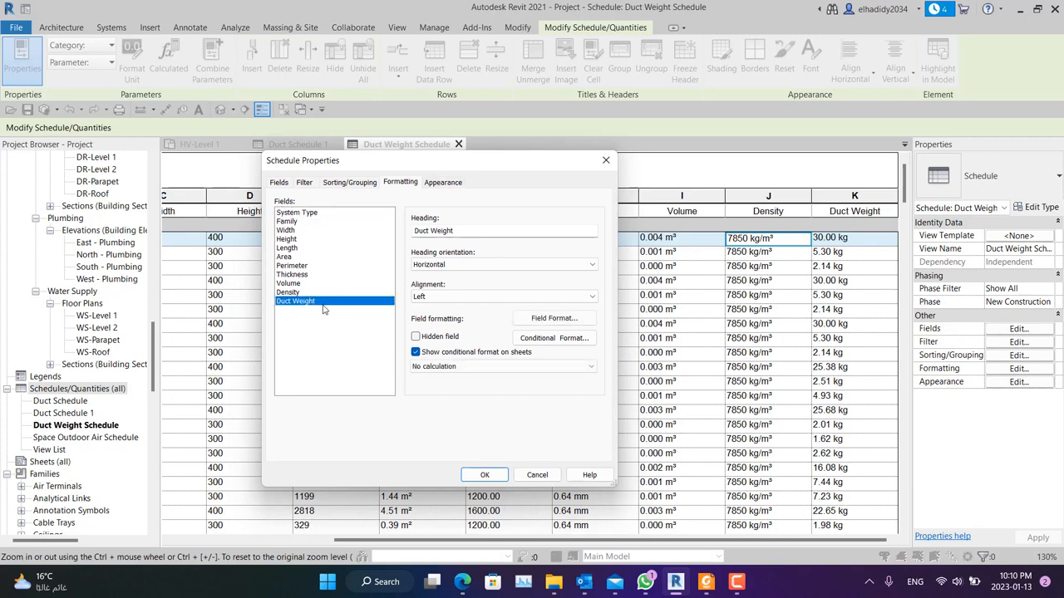
left_click(489, 369)
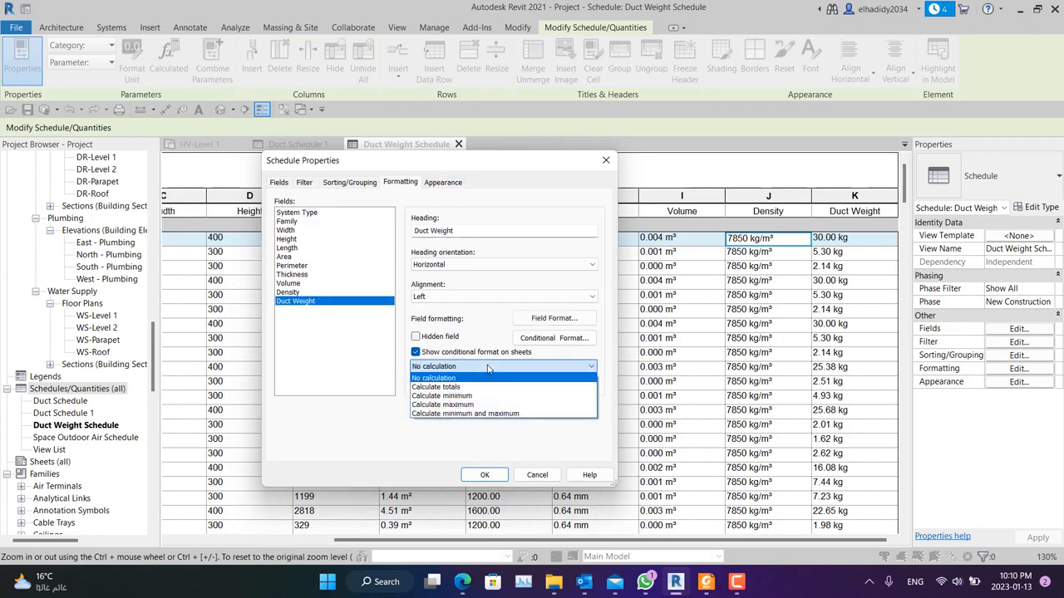
left_click(467, 387)
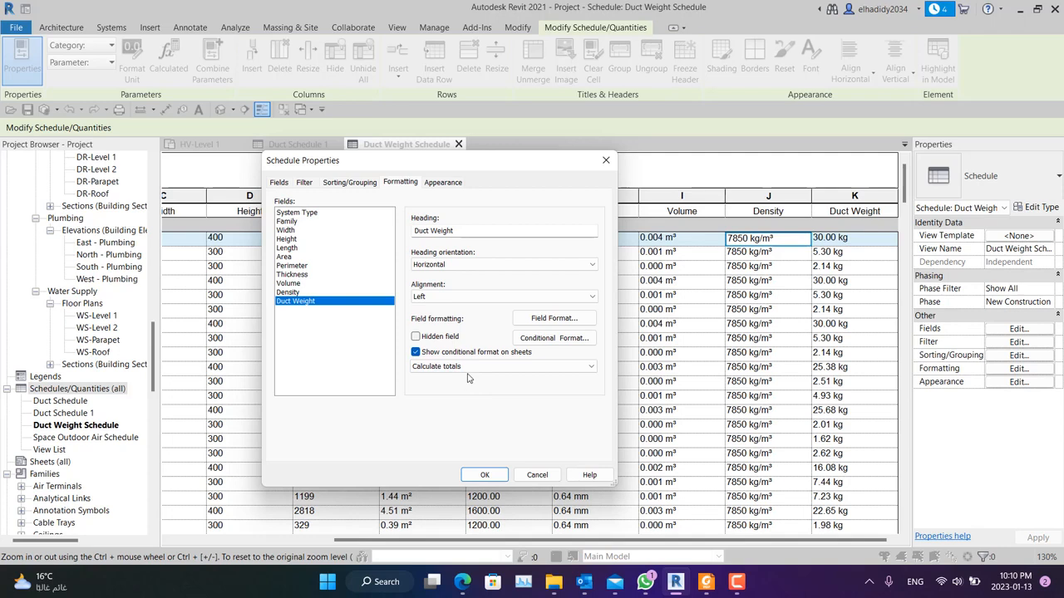
Sort the schedule by System Type ascending, with a title, count, and totals footer per group, and enable grand totals with title, count, and totals
left_click(349, 183)
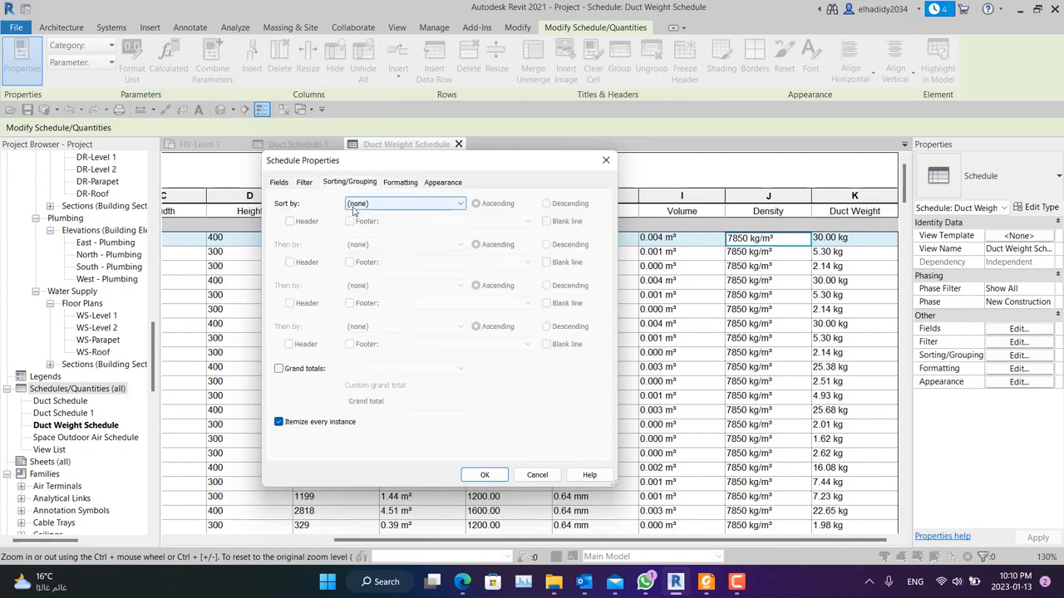
left_click(356, 206)
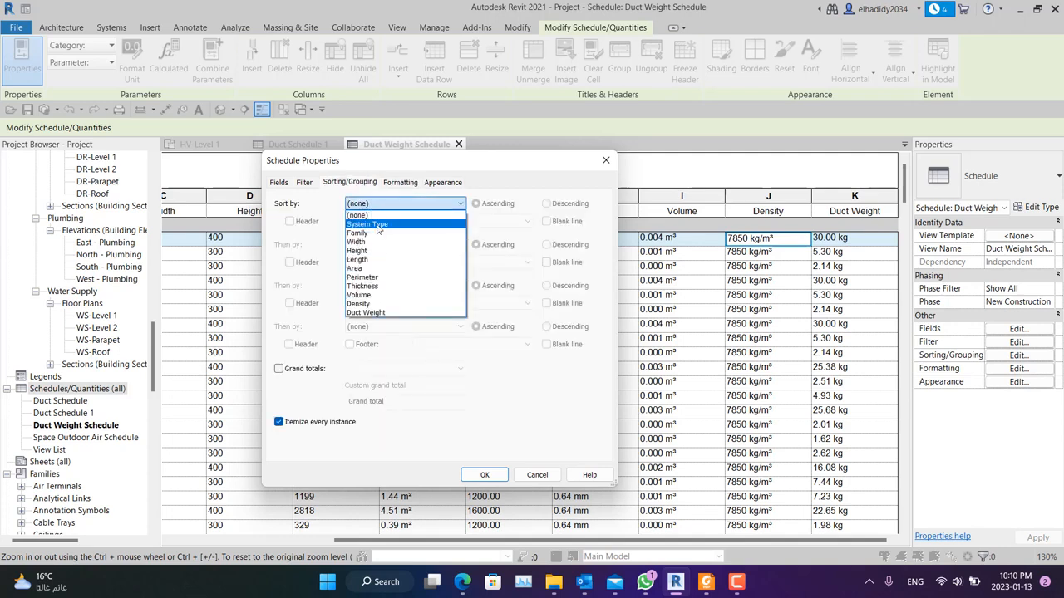
left_click(385, 226)
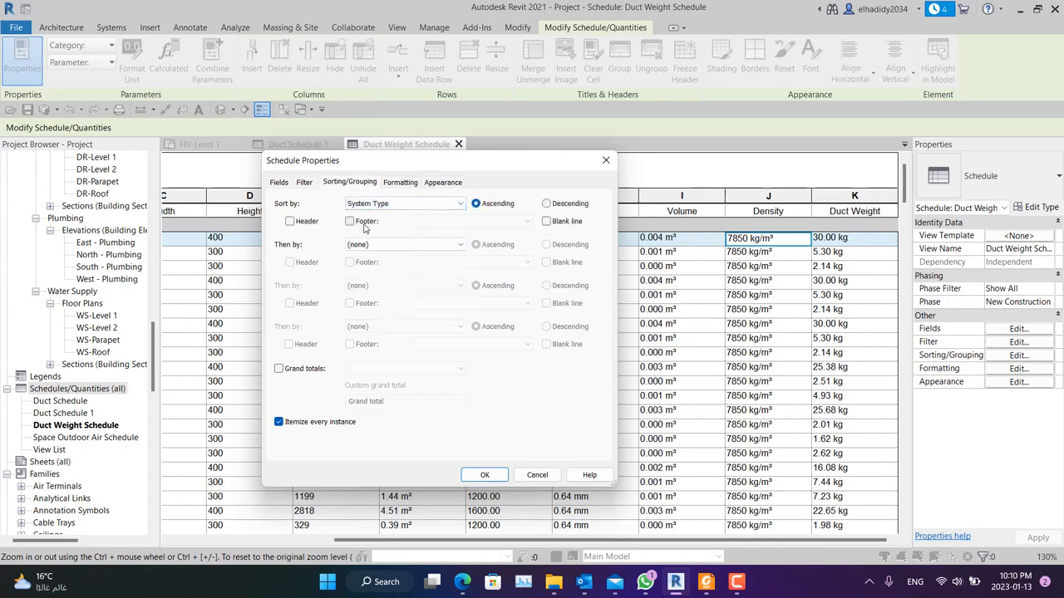
left_click(349, 221)
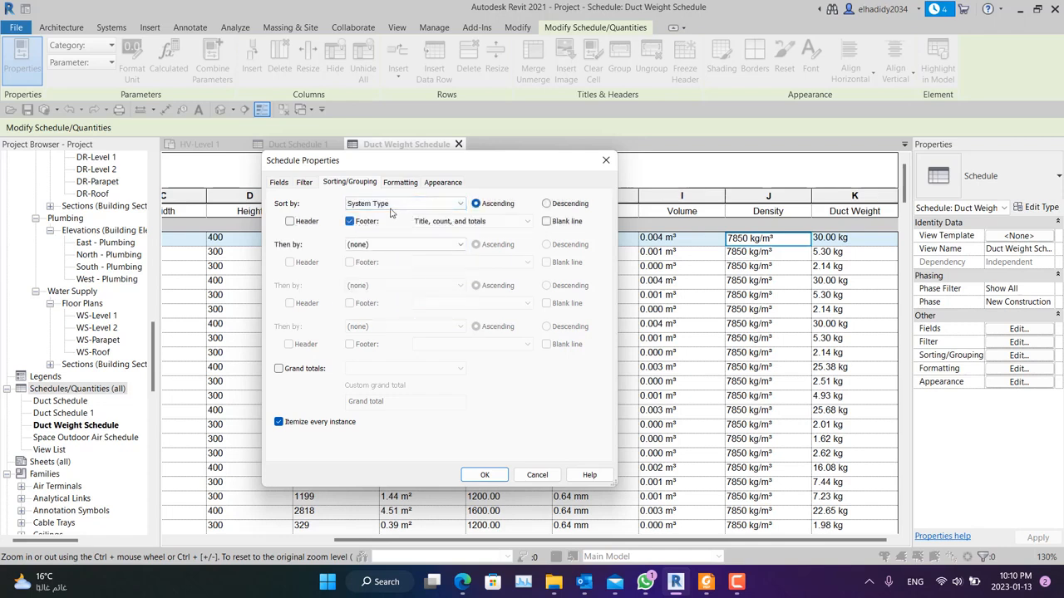
left_click(278, 368)
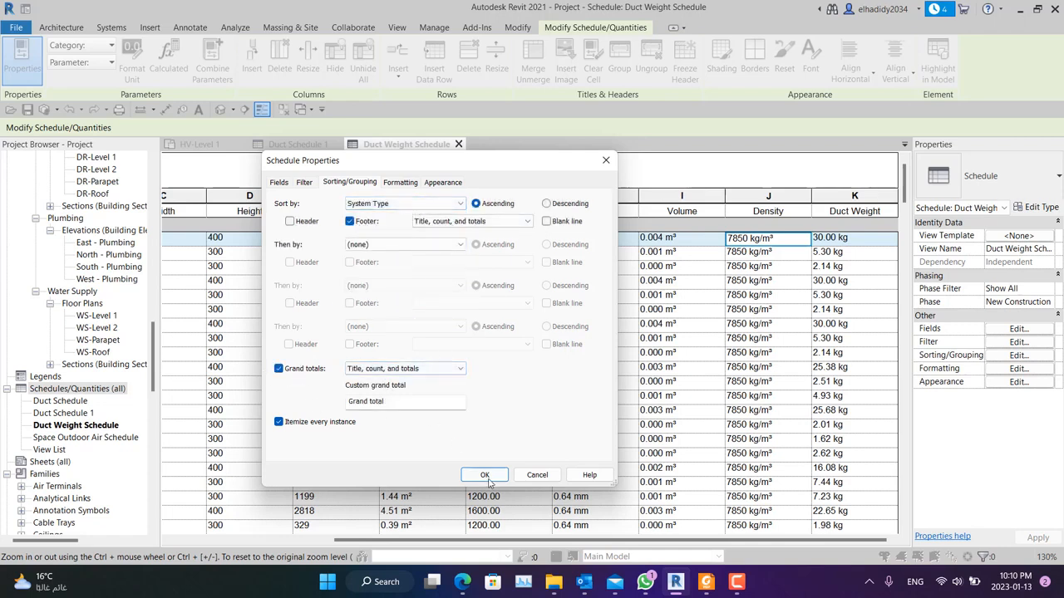
left_click(485, 475)
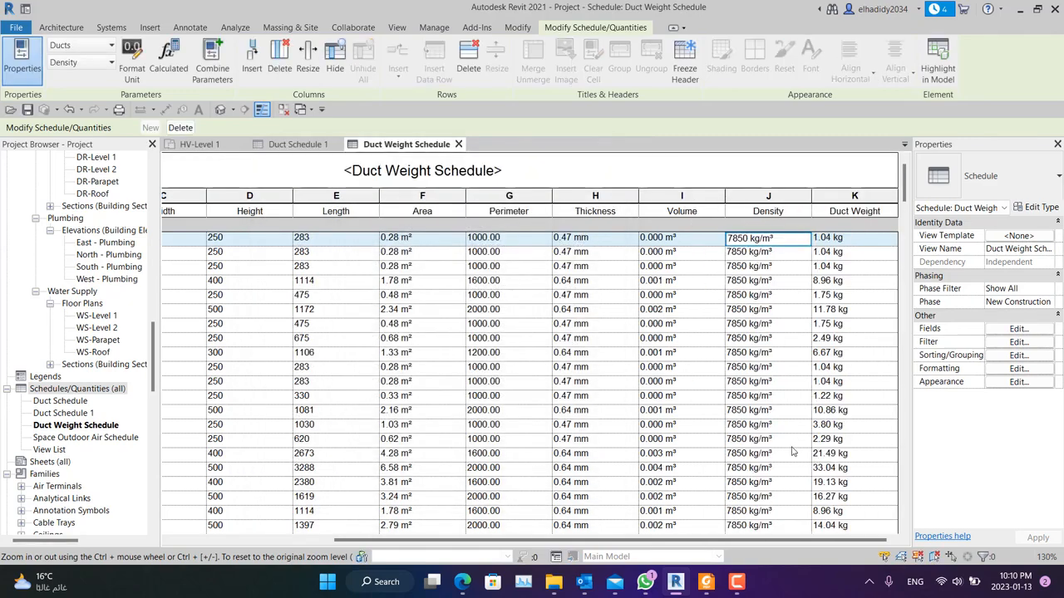
Examine the Duct Weight subtotals for the Exhaust Air, Fresh Air, Return and Supply Air duct groups and the schedule's grand total
left_click_drag(766, 542, 680, 541)
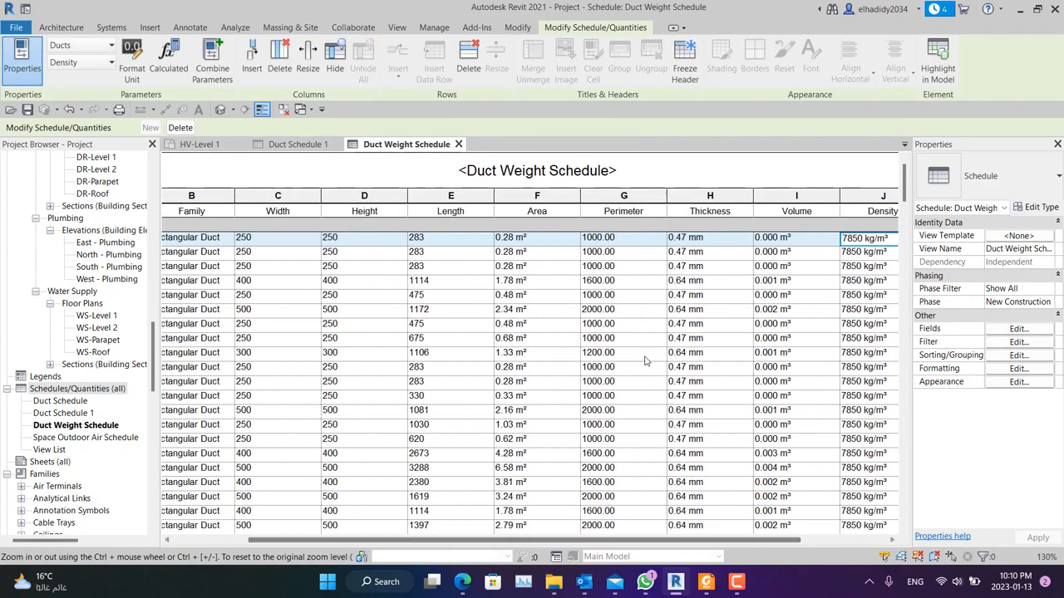
scroll(646, 358, "down", 3, "ctrl")
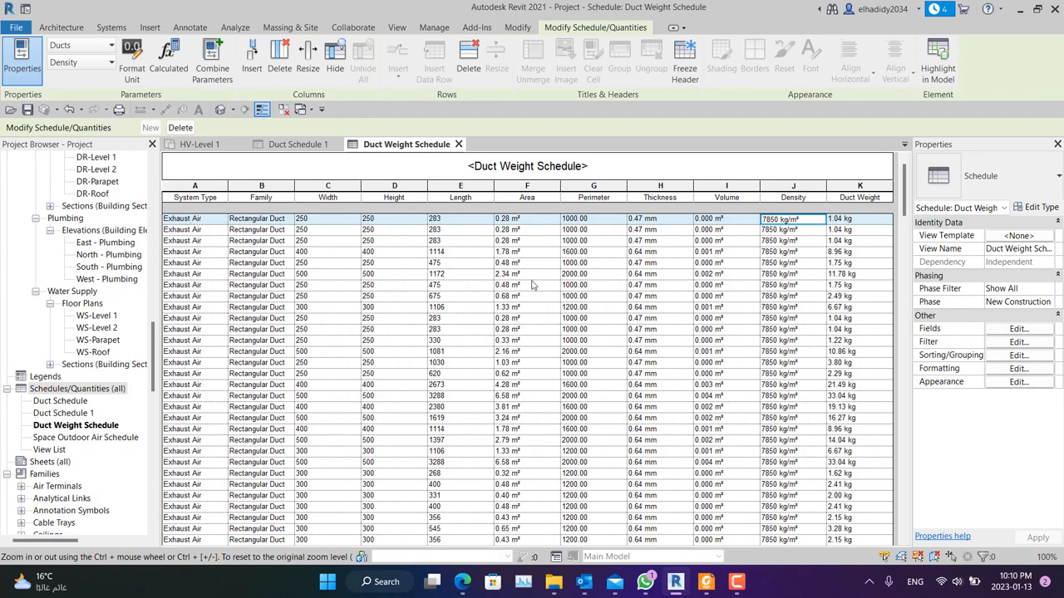
scroll(864, 230, "down", 6)
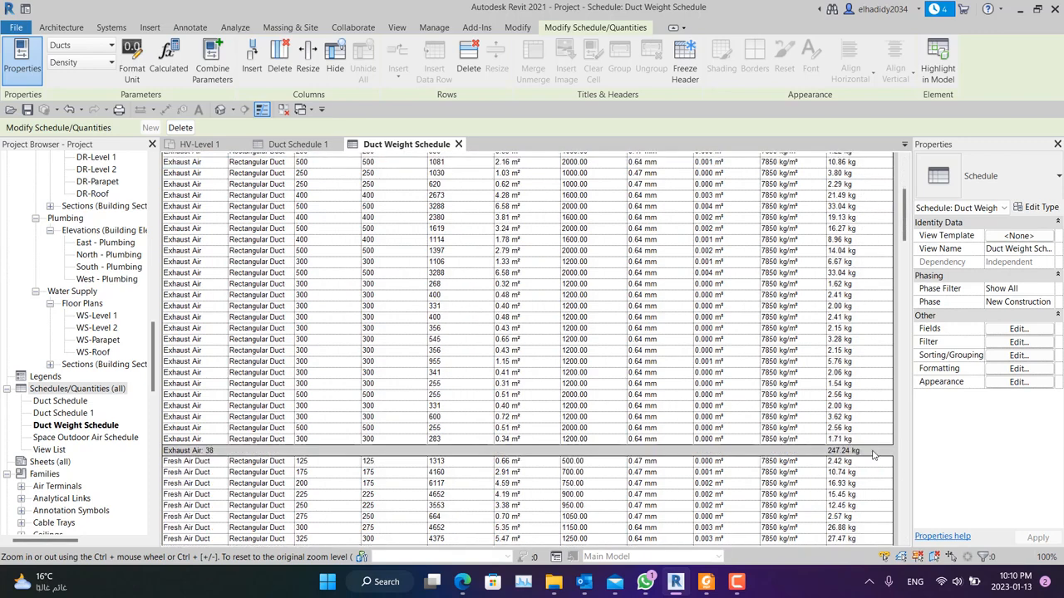
scroll(872, 453, "down", 2)
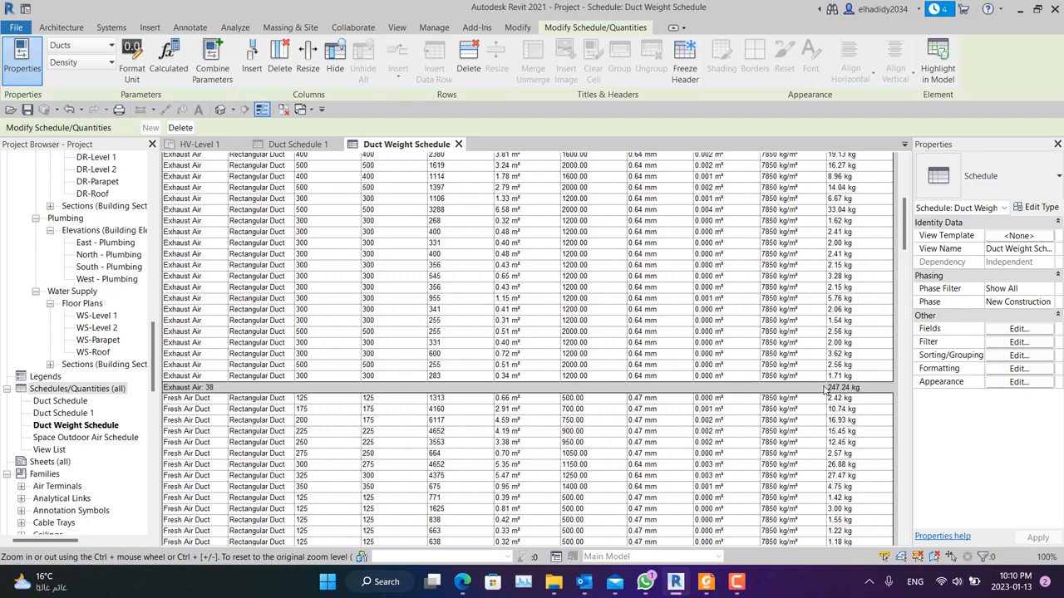
left_click(219, 392)
scroll(810, 315, "down", 5)
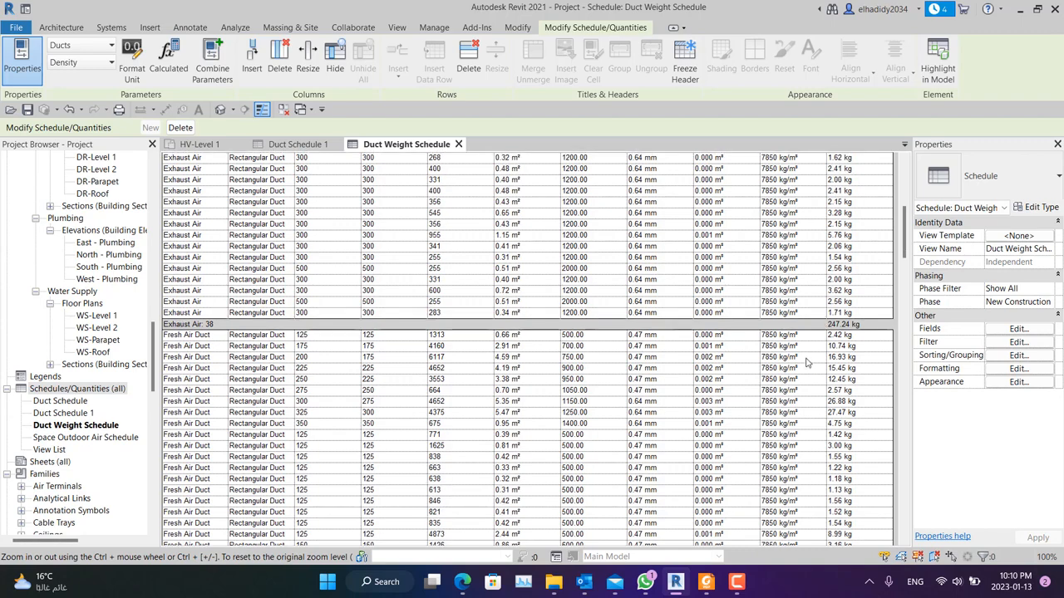
scroll(246, 257, "down", 7)
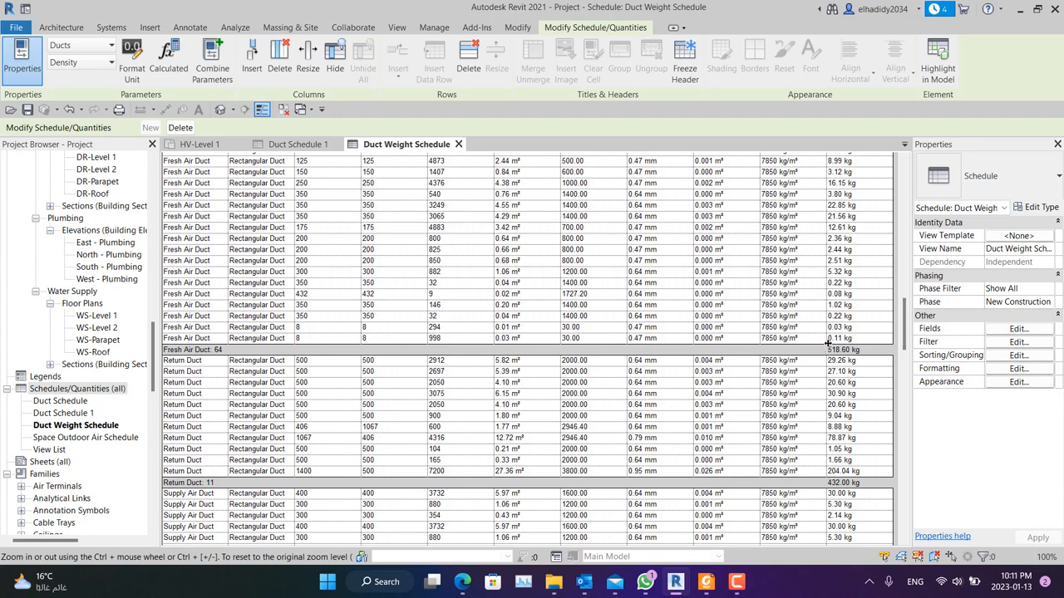
scroll(816, 341, "down", 4)
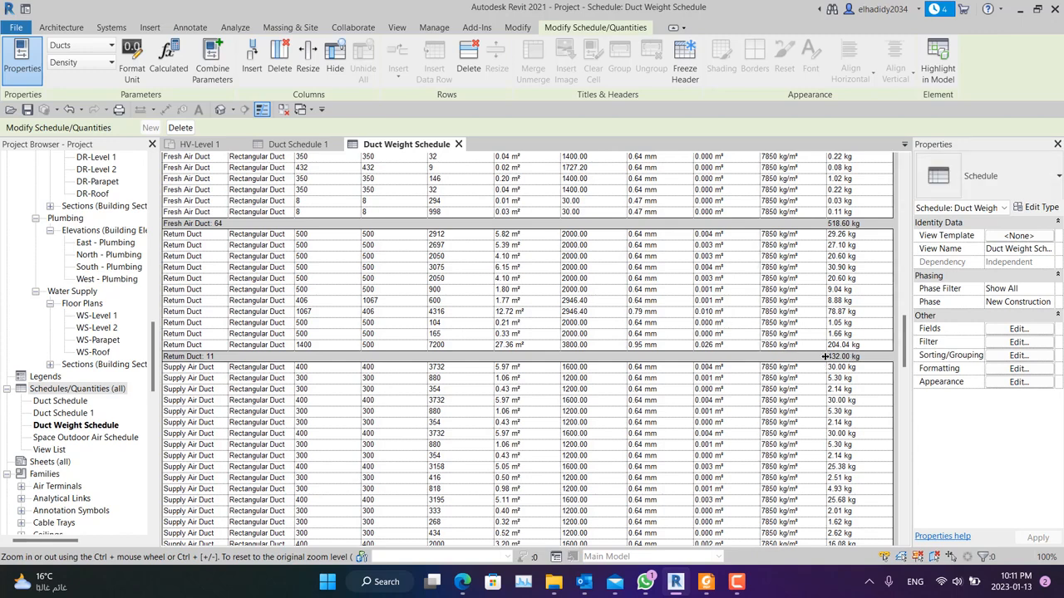
scroll(824, 357, "down", 2)
scroll(794, 306, "down", 3)
scroll(671, 330, "down", 10)
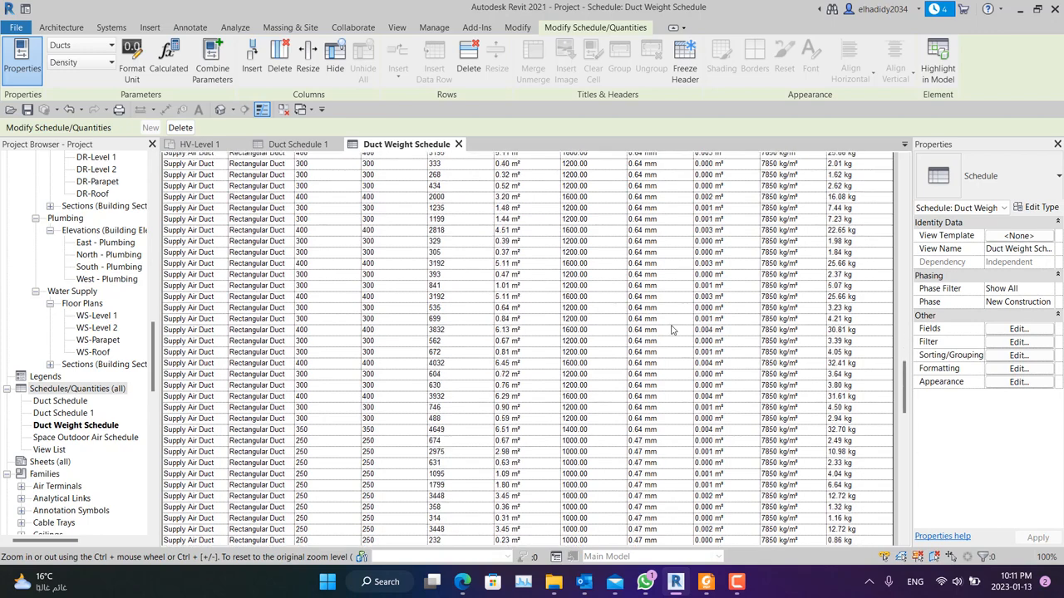
scroll(316, 341, "down", 6)
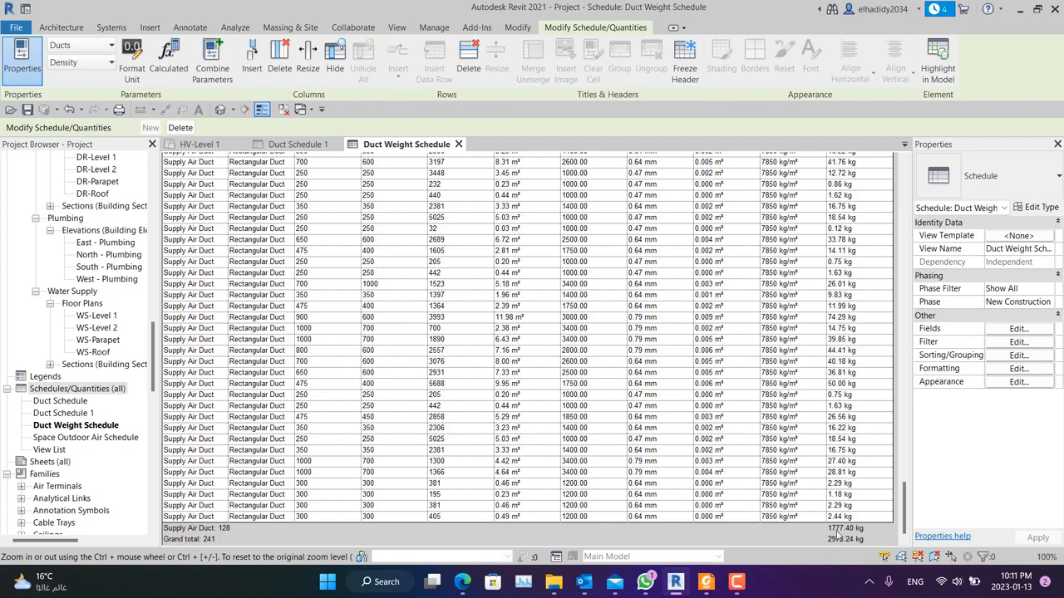
scroll(756, 422, "up", 10)
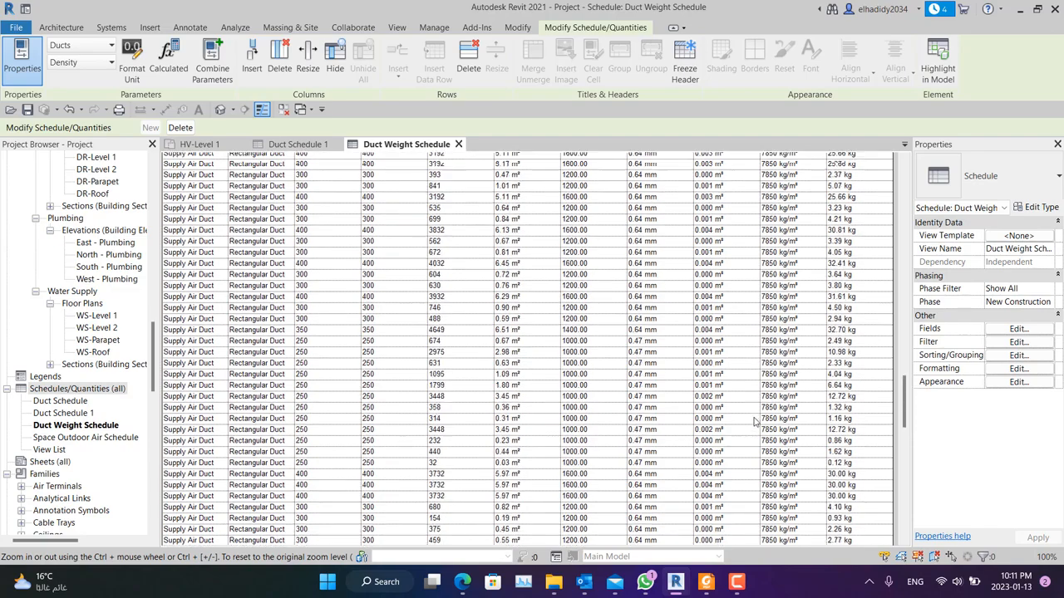
scroll(754, 422, "up", 15)
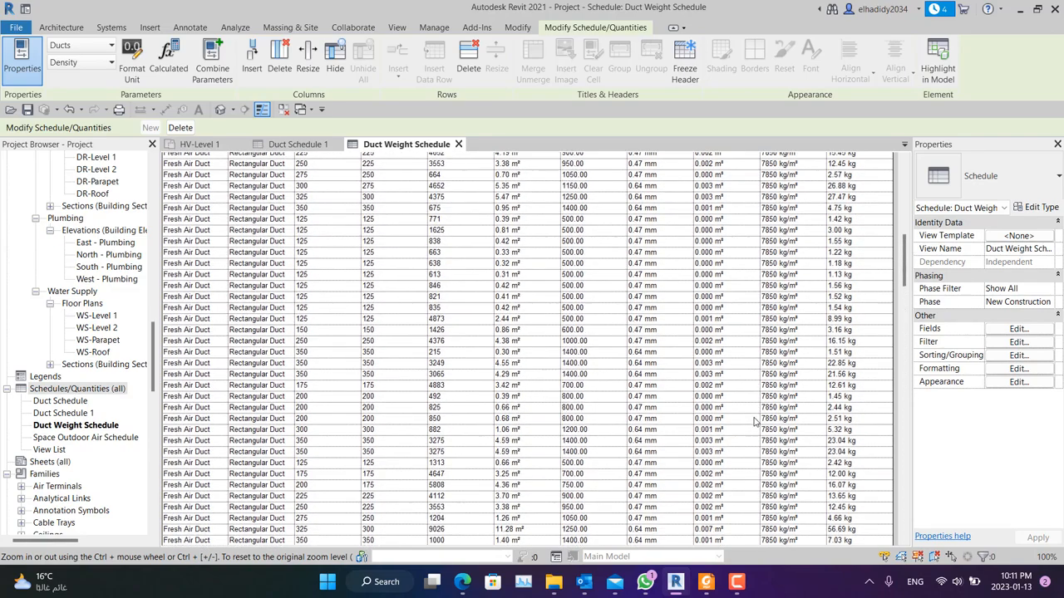
scroll(755, 422, "up", 15)
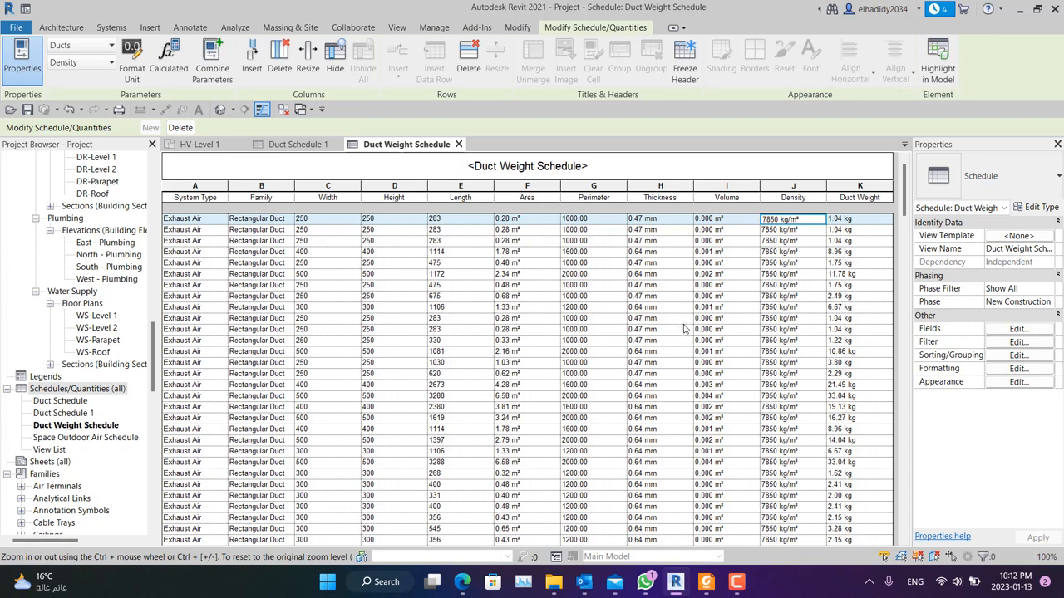
scroll(746, 378, "down", 3)
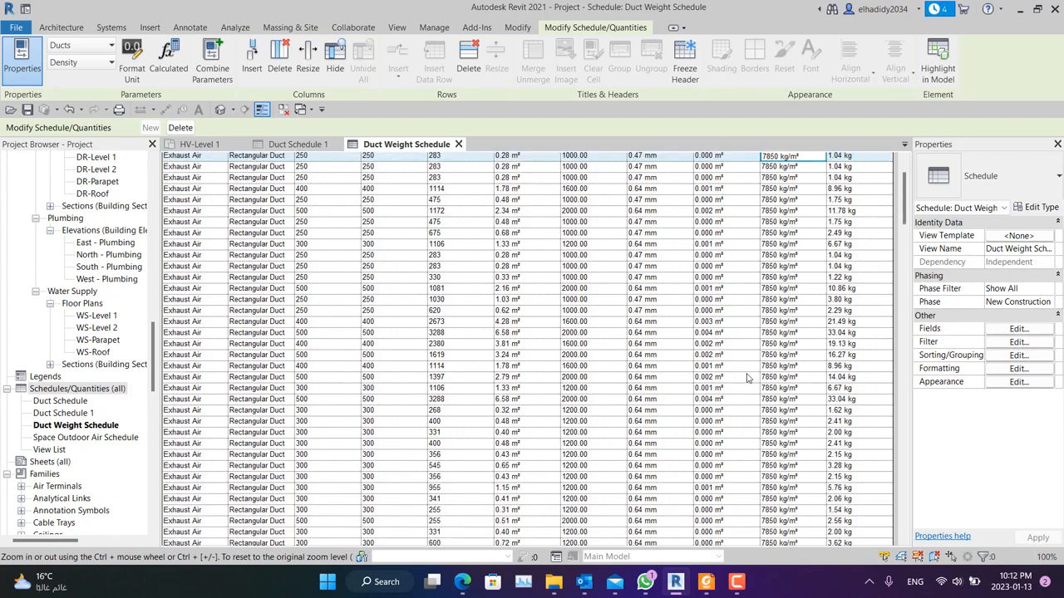
scroll(747, 378, "down", 3)
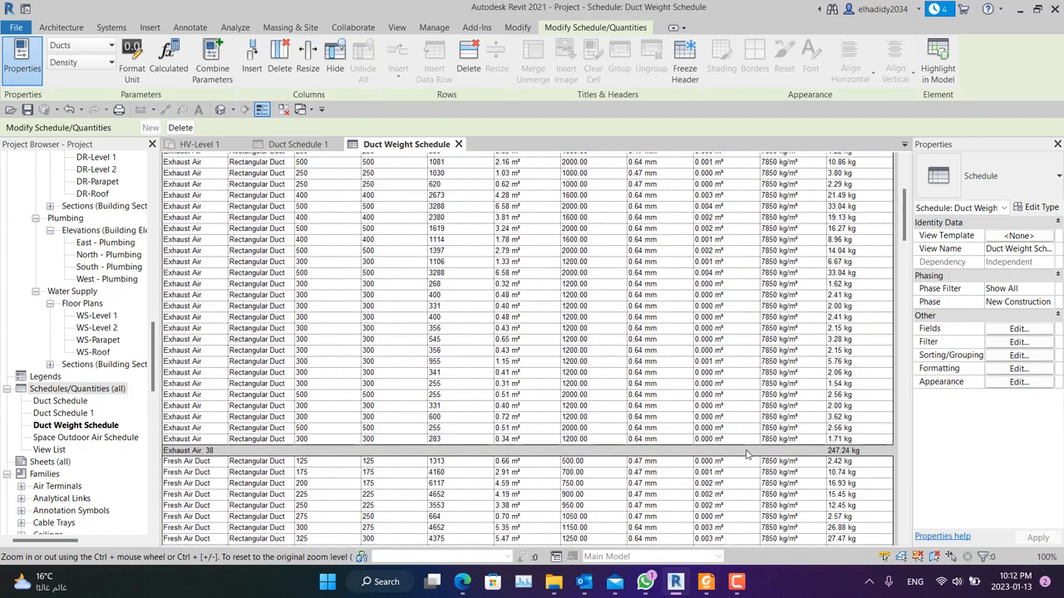
left_click(736, 586)
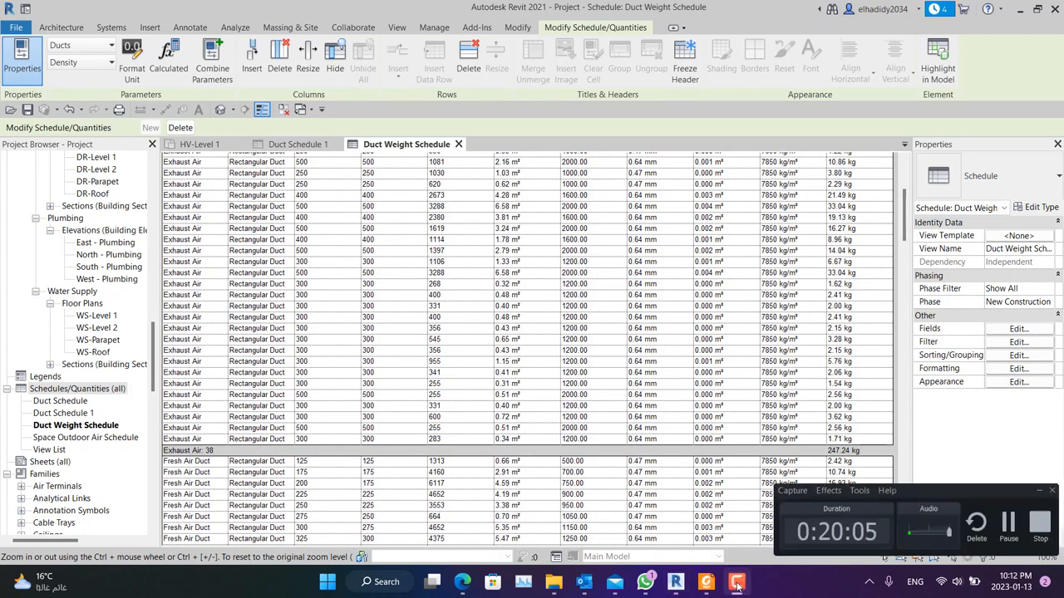